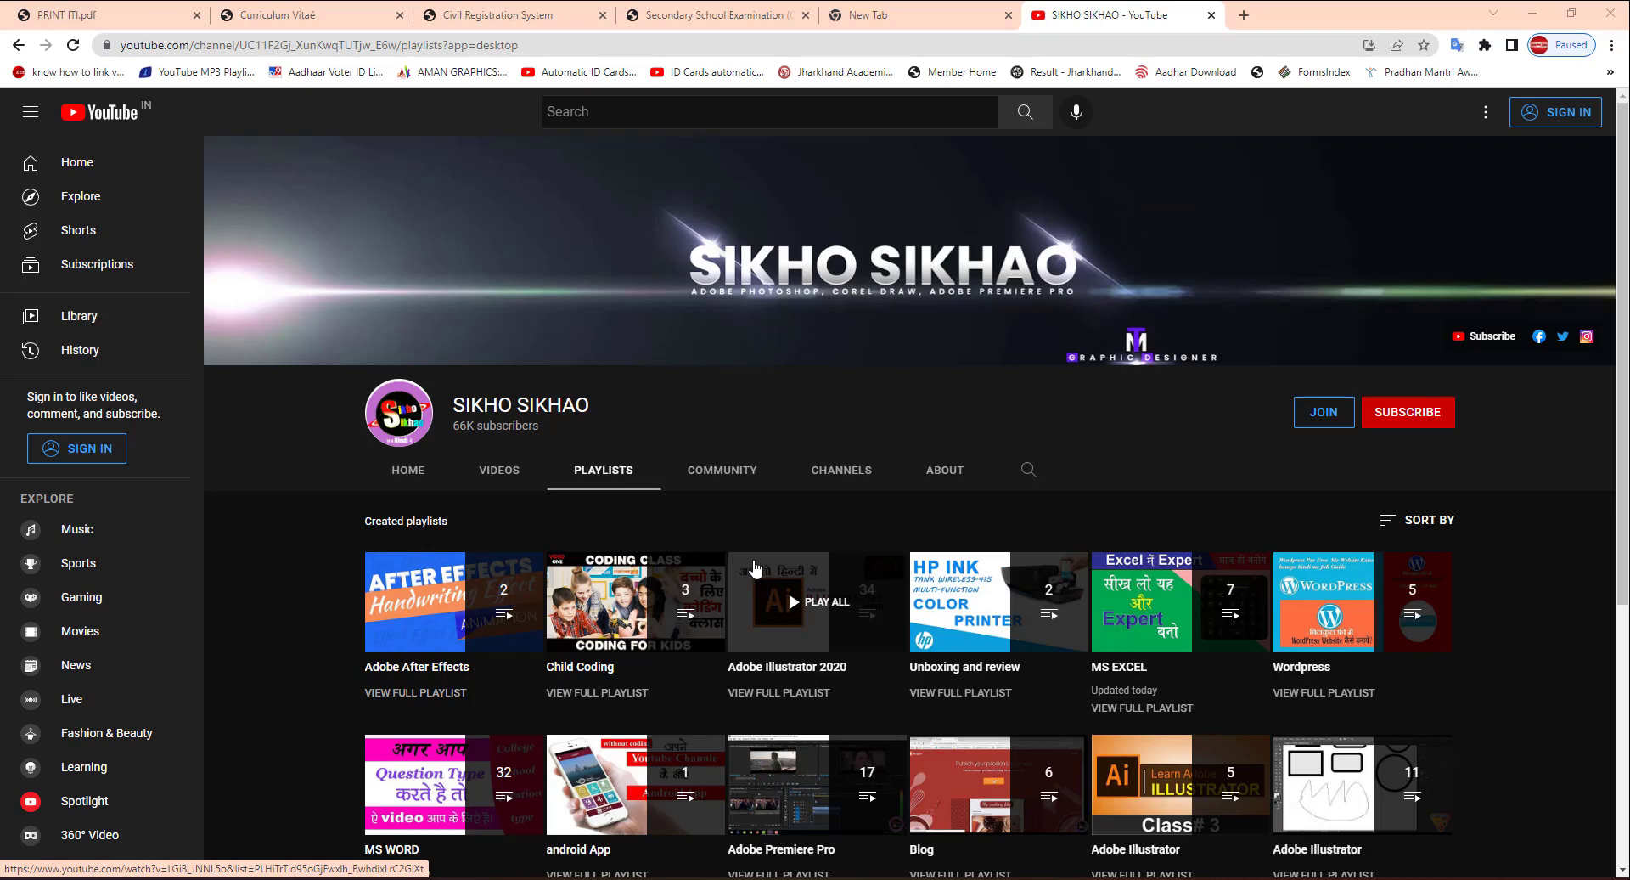
# Step: Select the Key Responsibilities bullets in the Curriculum Vitaé PDF and snap Chrome to the left half
pyautogui.click(365, 14)
pyautogui.scroll(-5, 681, 466)
pyautogui.scroll(3, 681, 466)
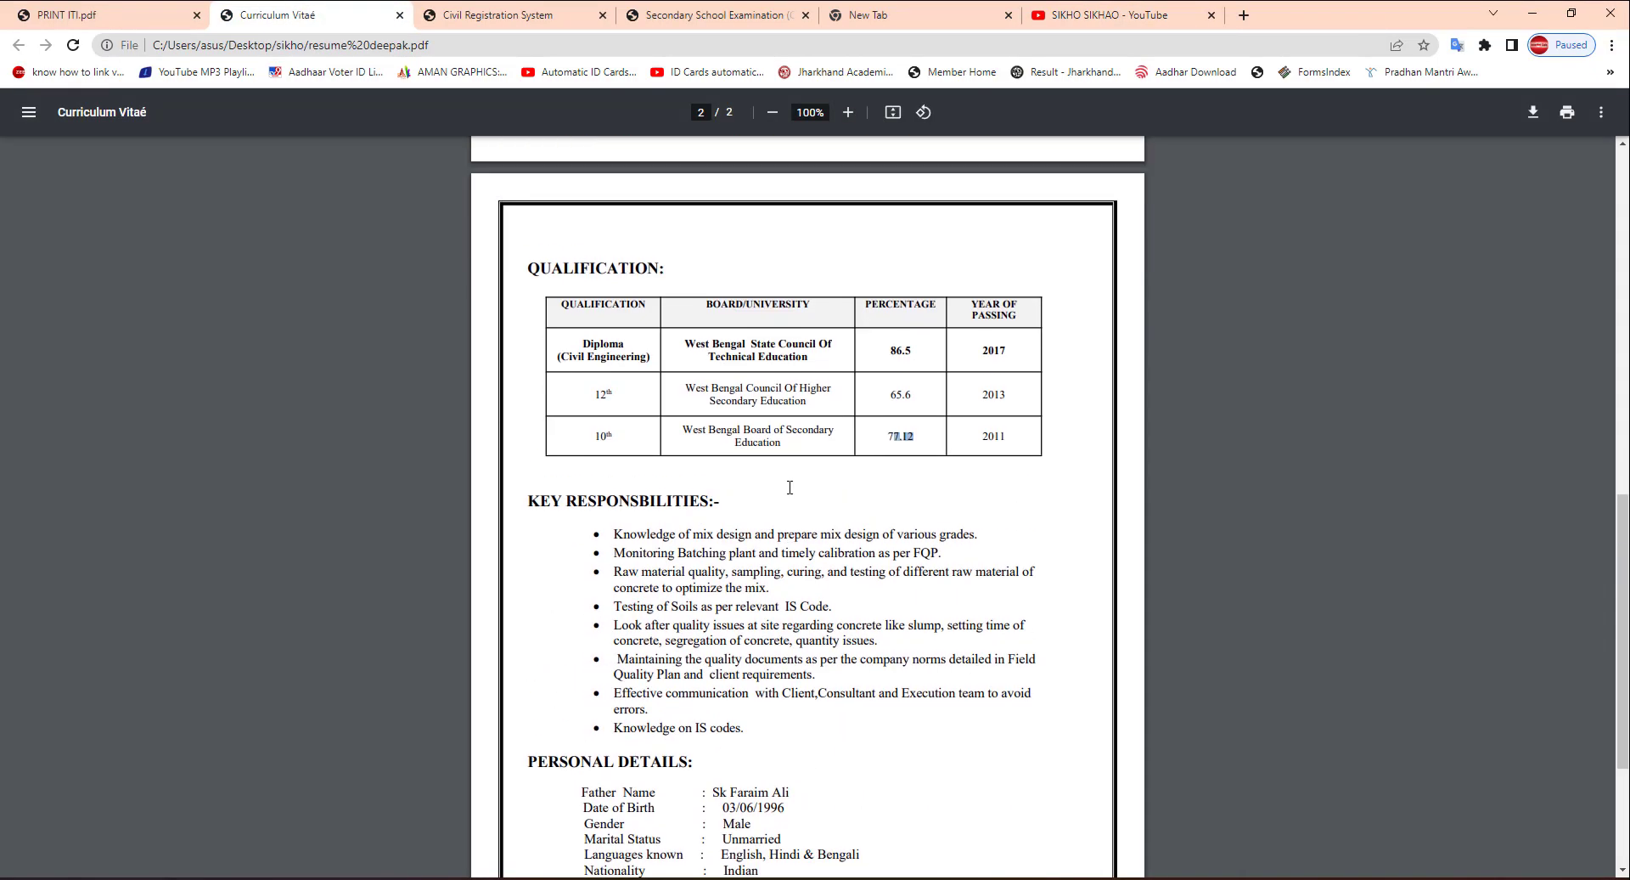
pyautogui.scroll(-2, 790, 487)
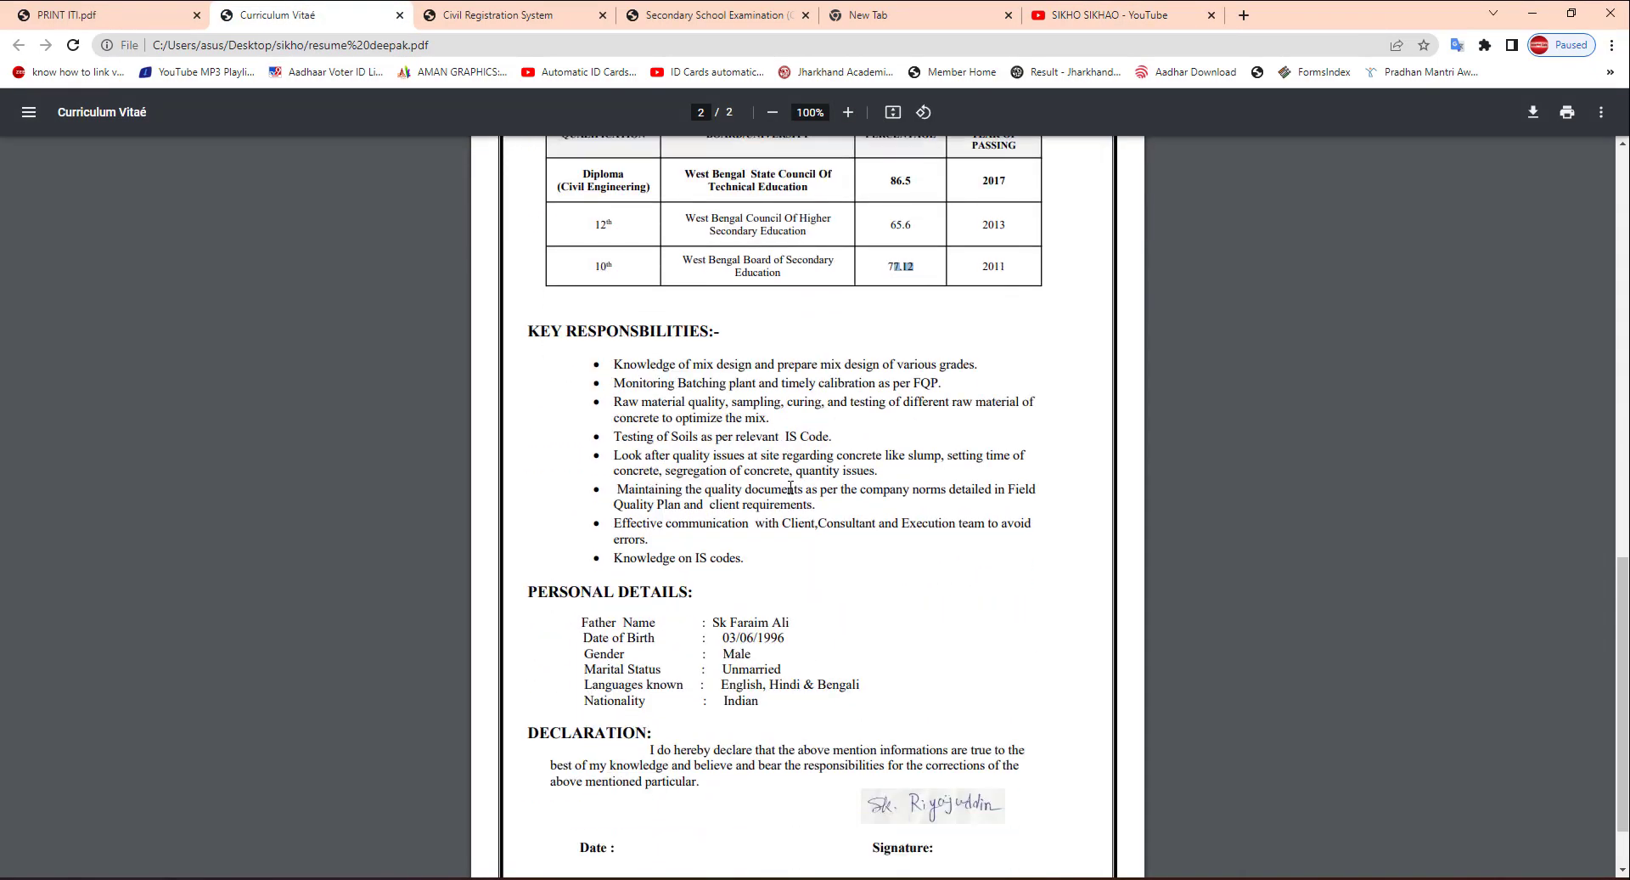
pyautogui.moveTo(608, 362)
pyautogui.mouseDown()
pyautogui.moveTo(976, 369)
pyautogui.moveTo(969, 531)
pyautogui.mouseUp()
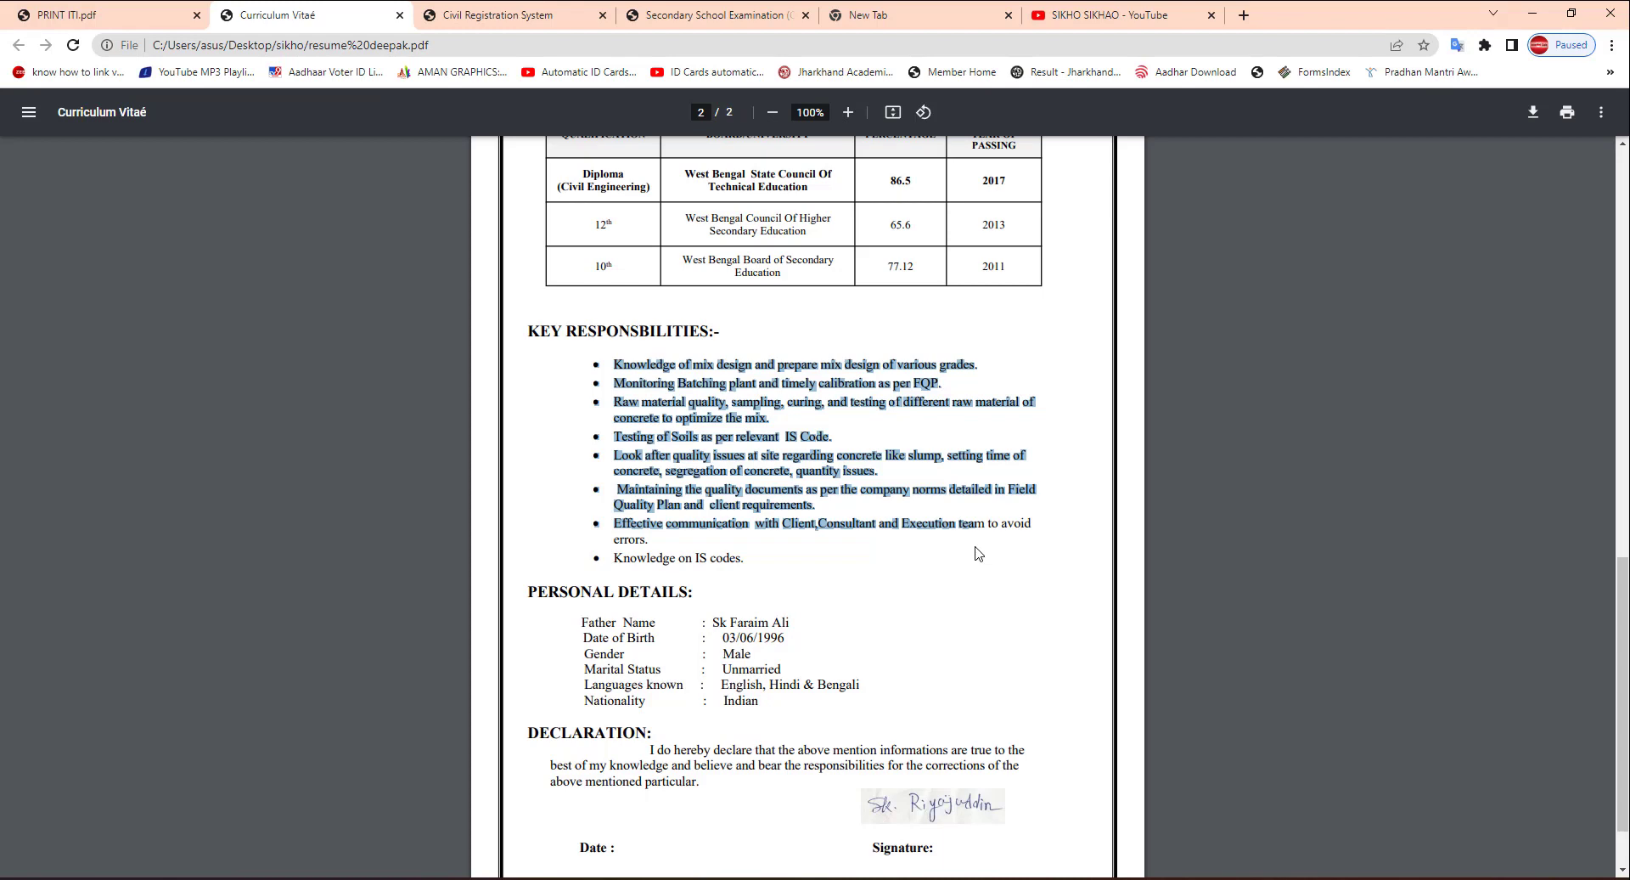
pyautogui.press('super+Left')
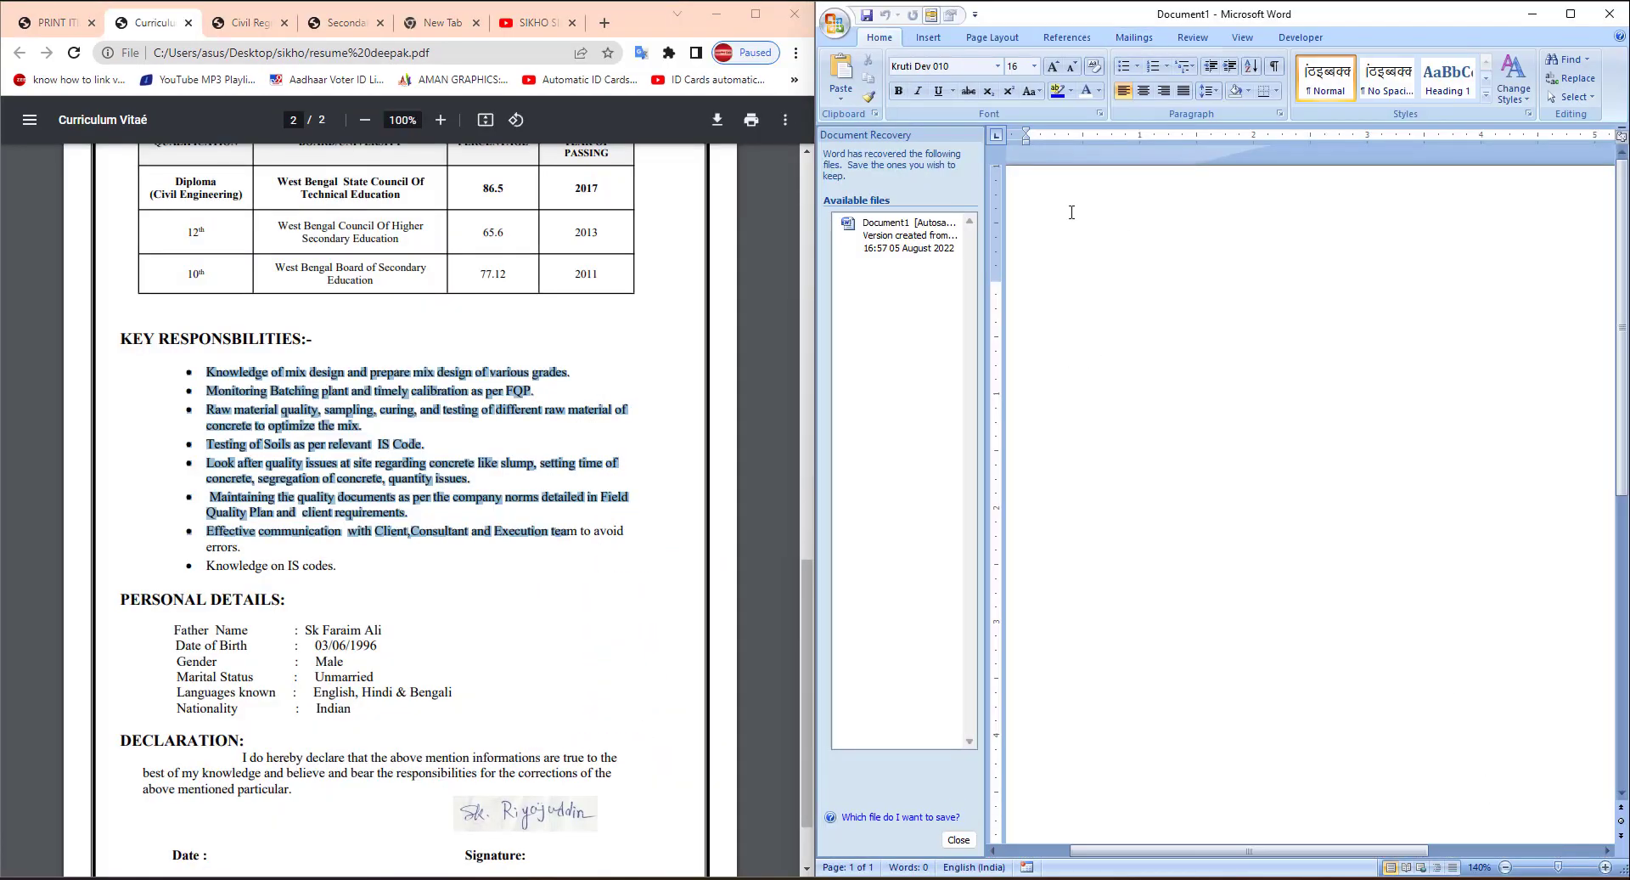
# Step: Dismiss Document Recovery, removing the recovered files, and minimize Chrome to reveal the sikho folder
pyautogui.click(957, 838)
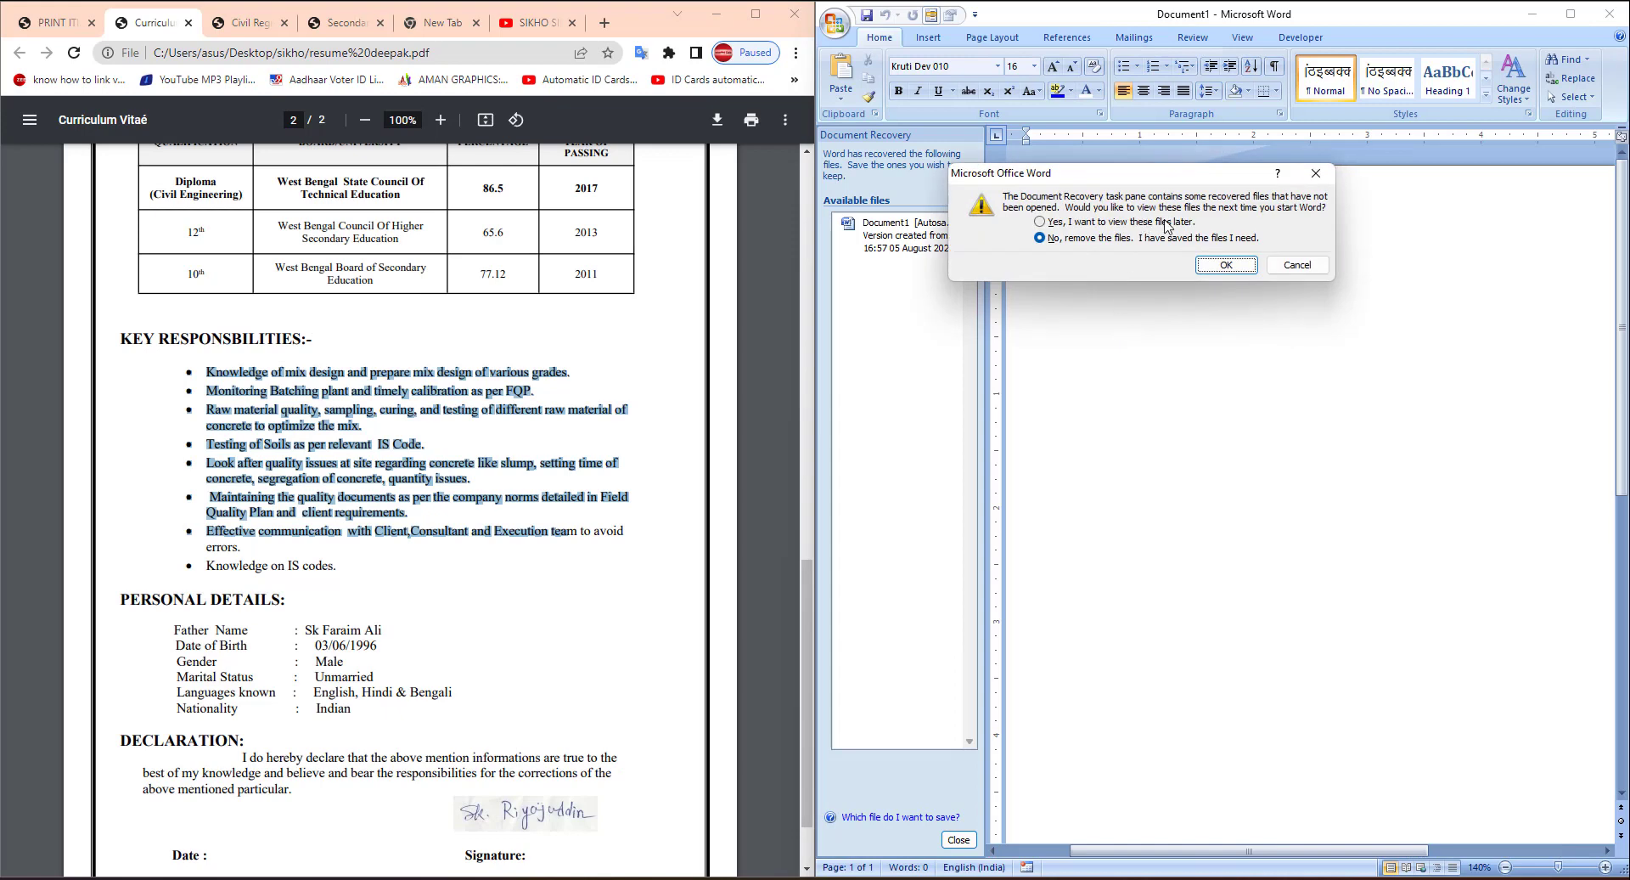
pyautogui.click(1226, 265)
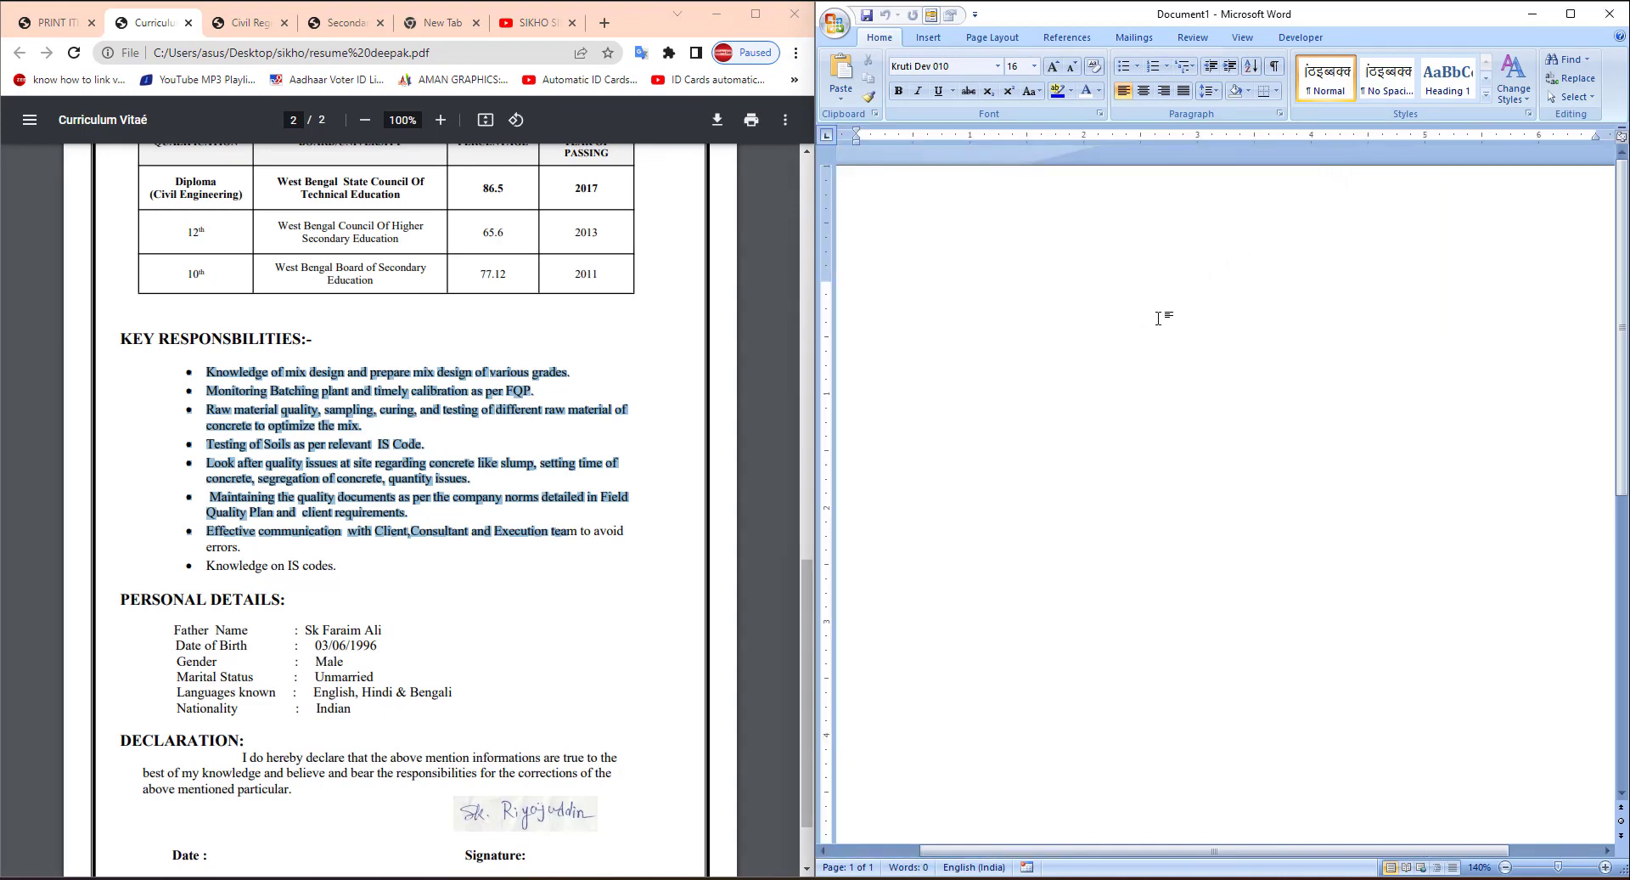
pyautogui.click(716, 14)
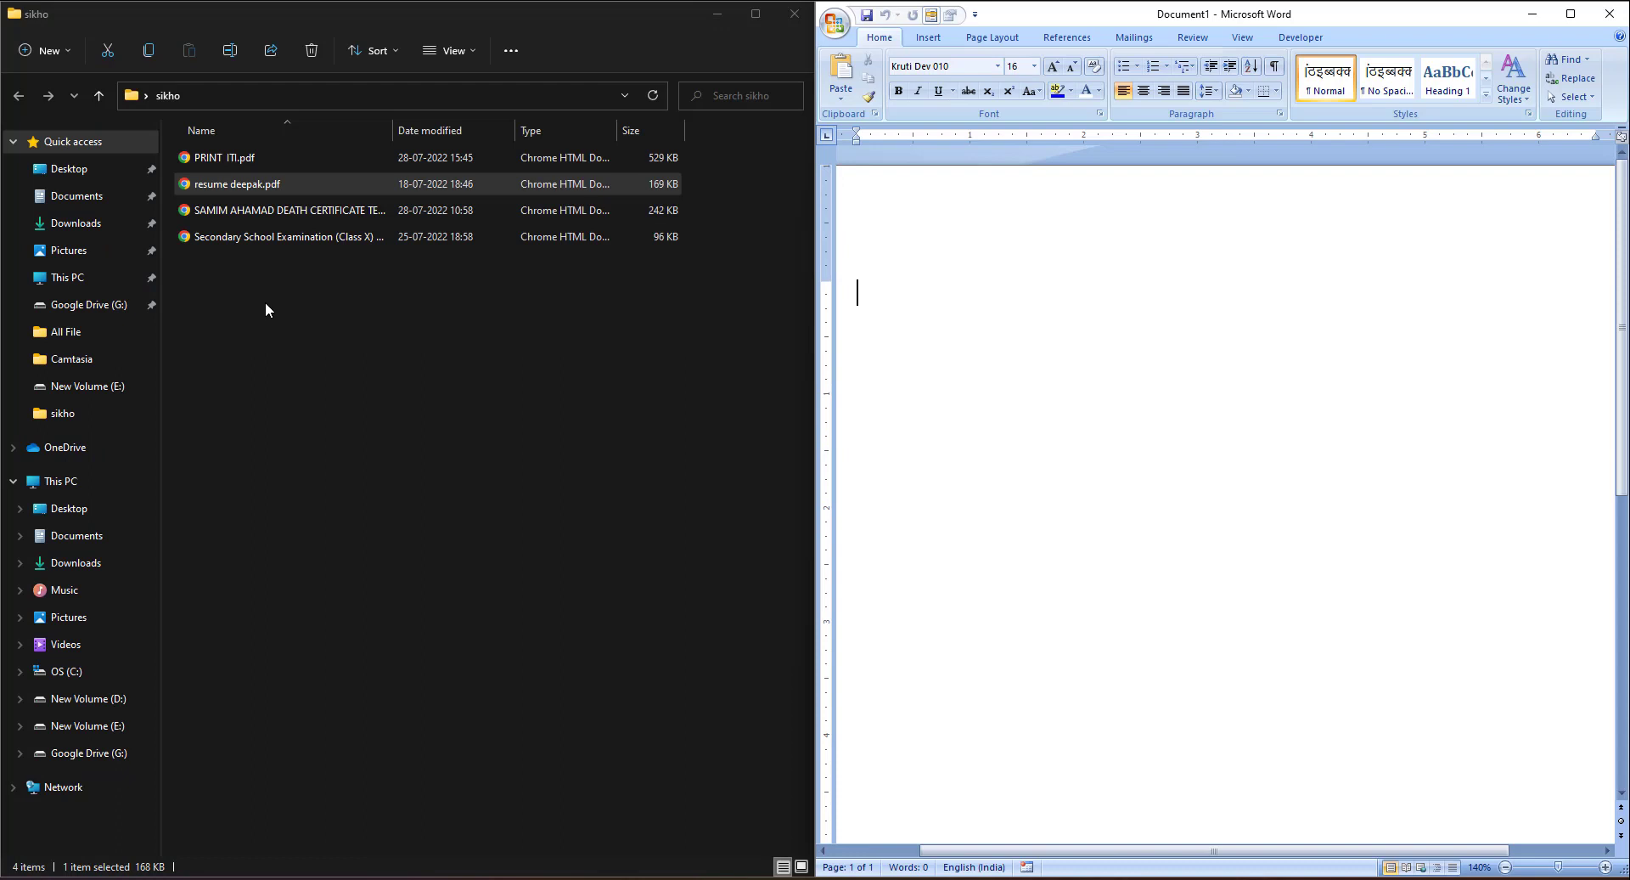
# Step: Drag resume deepak.pdf into Word, then delete the embedded PDF package
pyautogui.moveTo(242, 185)
pyautogui.mouseDown()
pyautogui.moveTo(536, 217)
pyautogui.moveTo(1271, 384)
pyautogui.mouseUp()
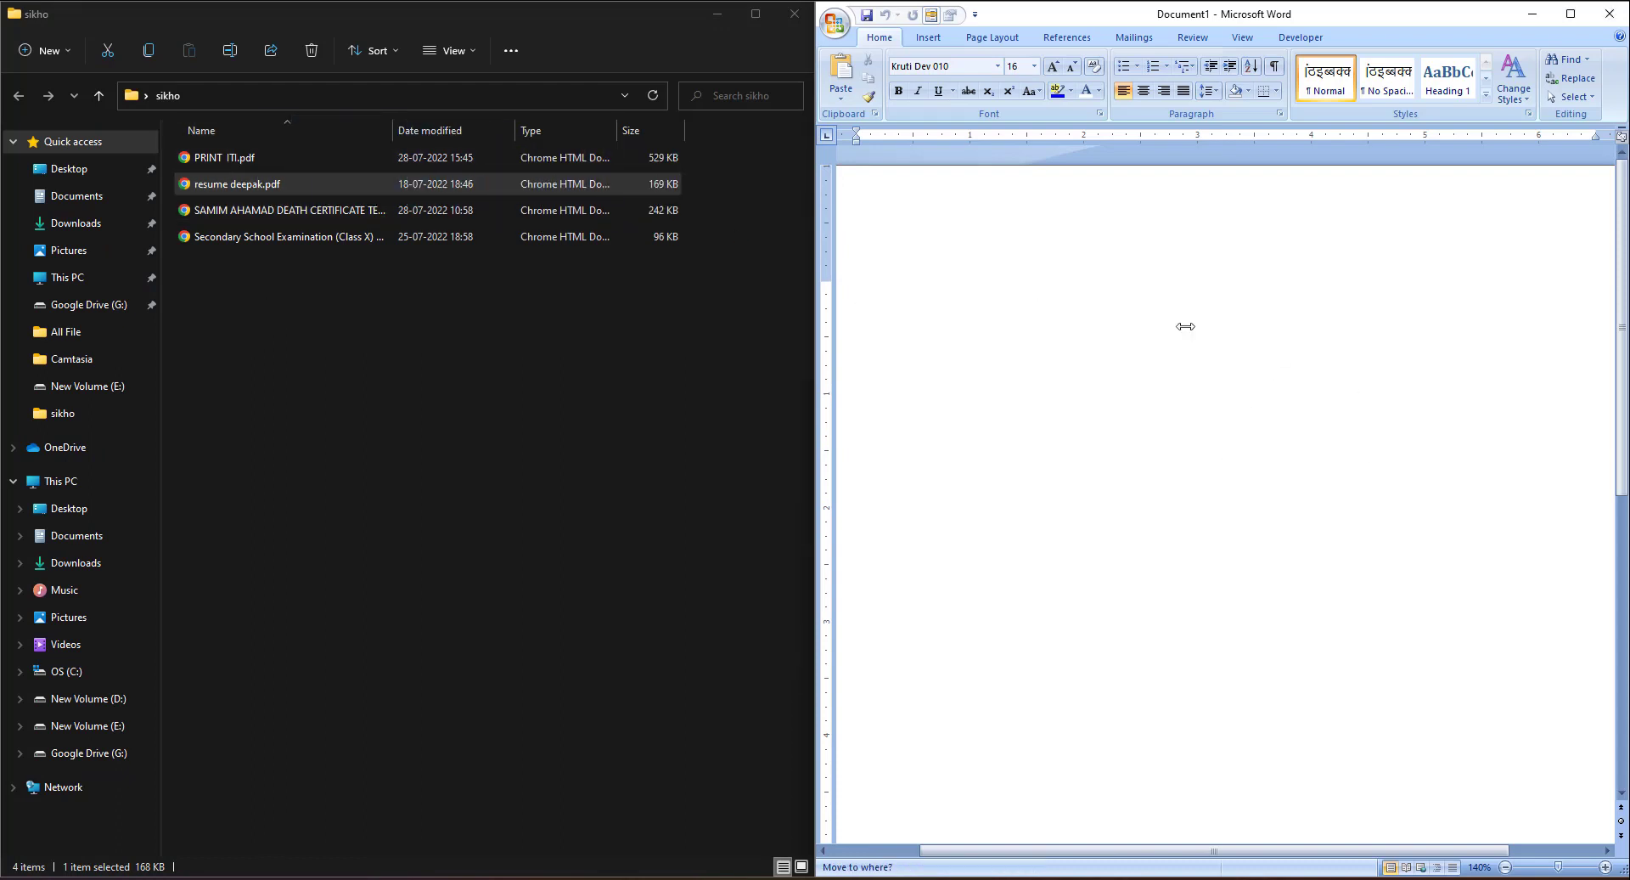
pyautogui.moveTo(1185, 326); pyautogui.dragTo(1191, 353)
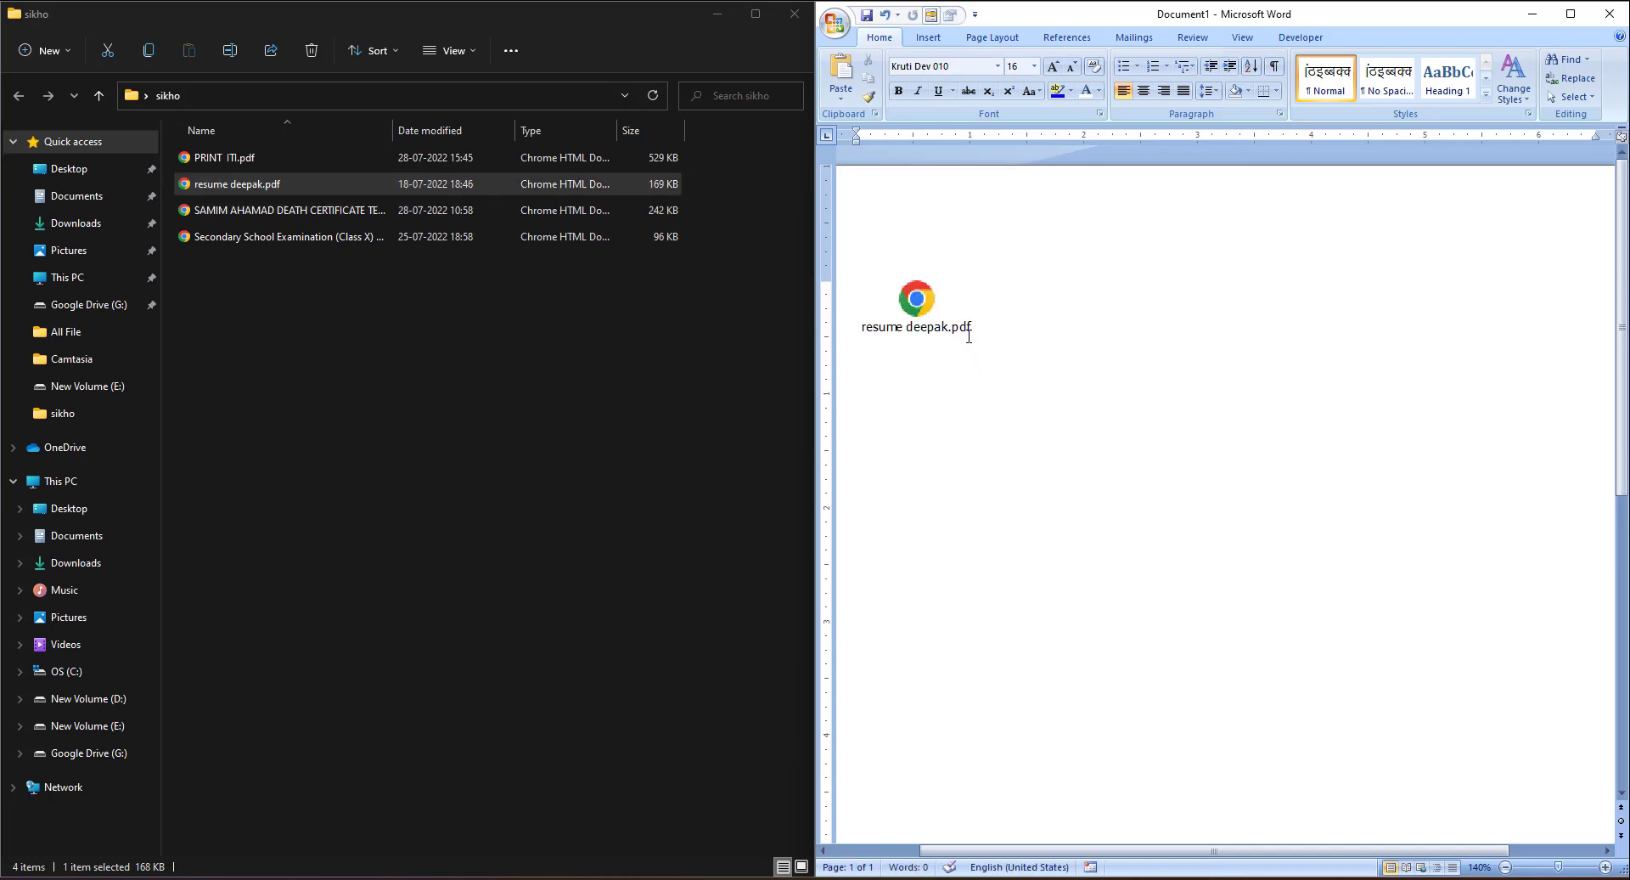
pyautogui.click(919, 299)
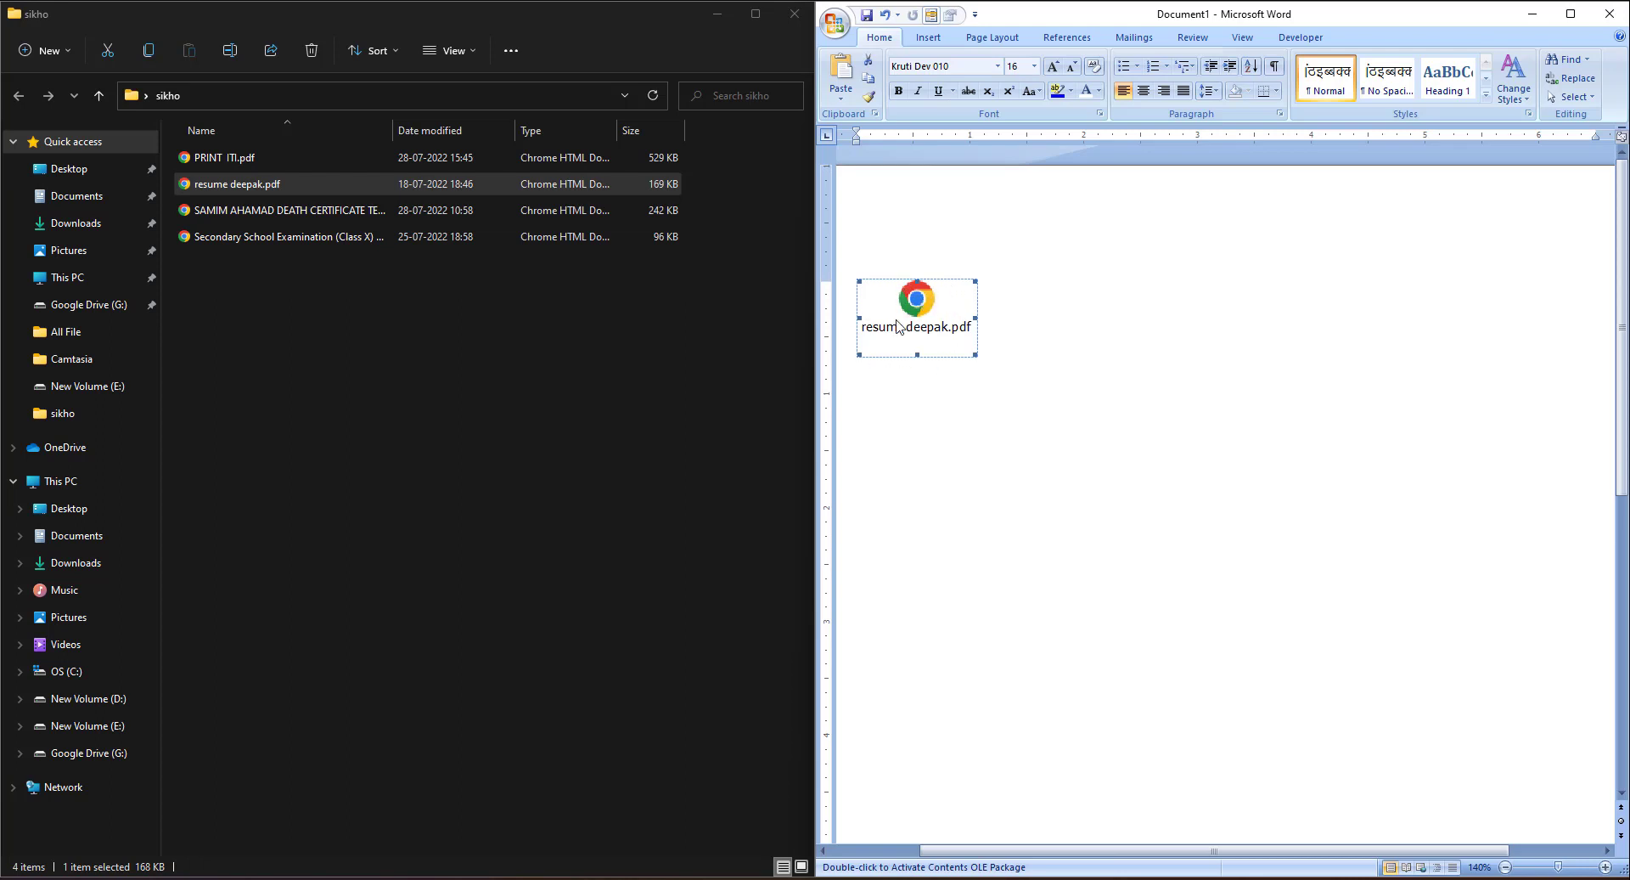
pyautogui.press('Delete')
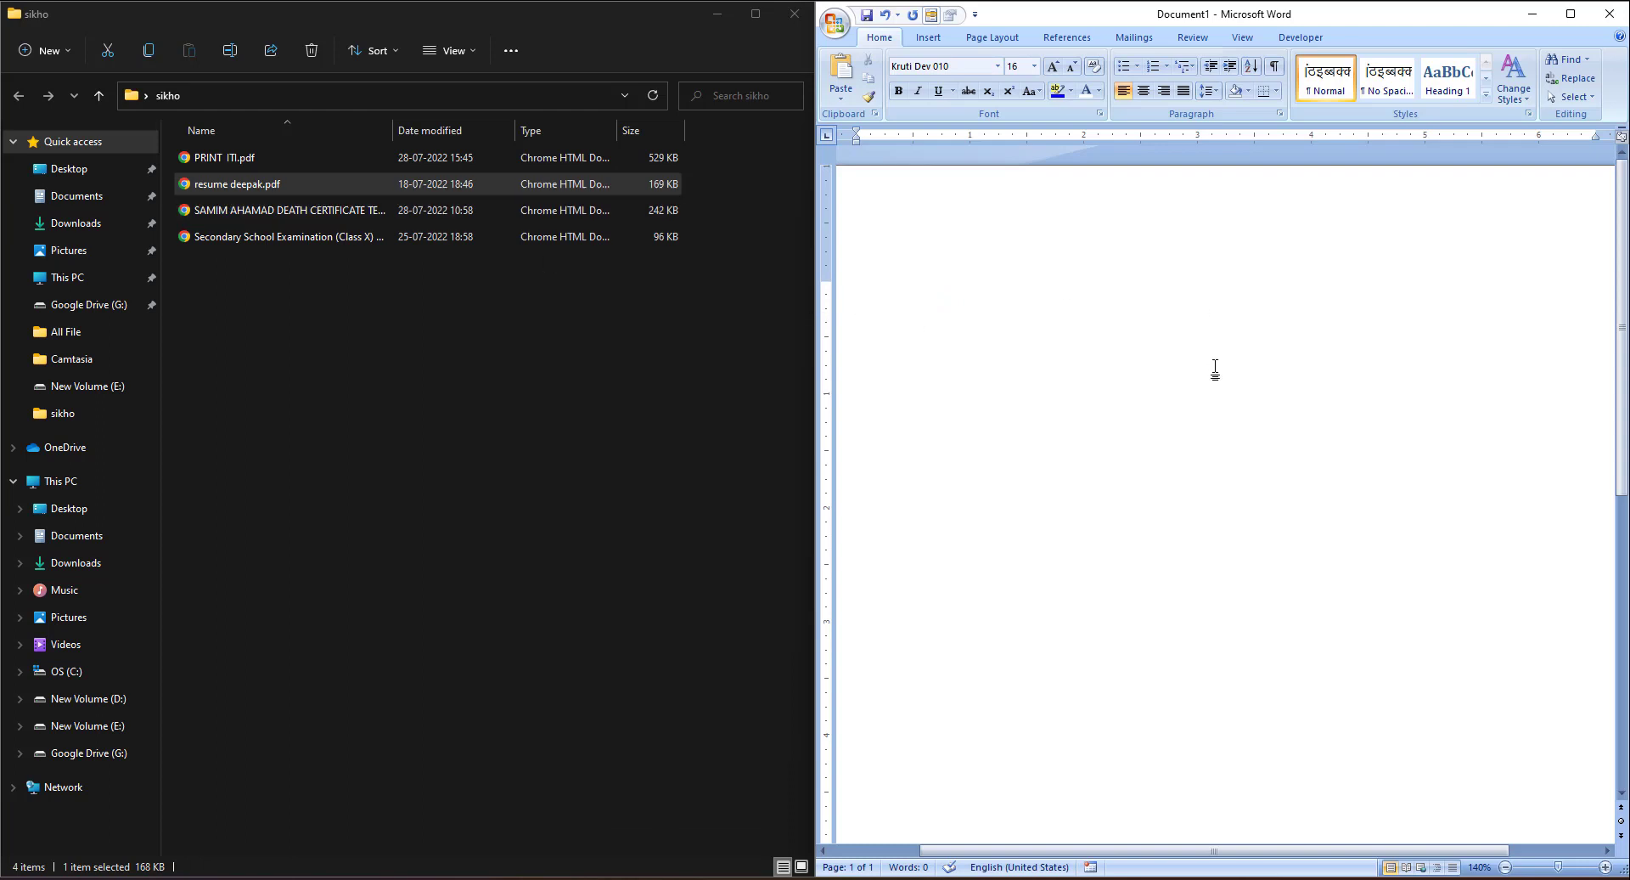
# Step: Drop resume deepak.pdf onto Word so the File Conversion dialog appears
pyautogui.moveTo(238, 185)
pyautogui.mouseDown()
pyautogui.moveTo(1102, 100)
pyautogui.moveTo(1131, 28)
pyautogui.mouseUp()
pyautogui.moveTo(1168, 43); pyautogui.dragTo(1168, 42)
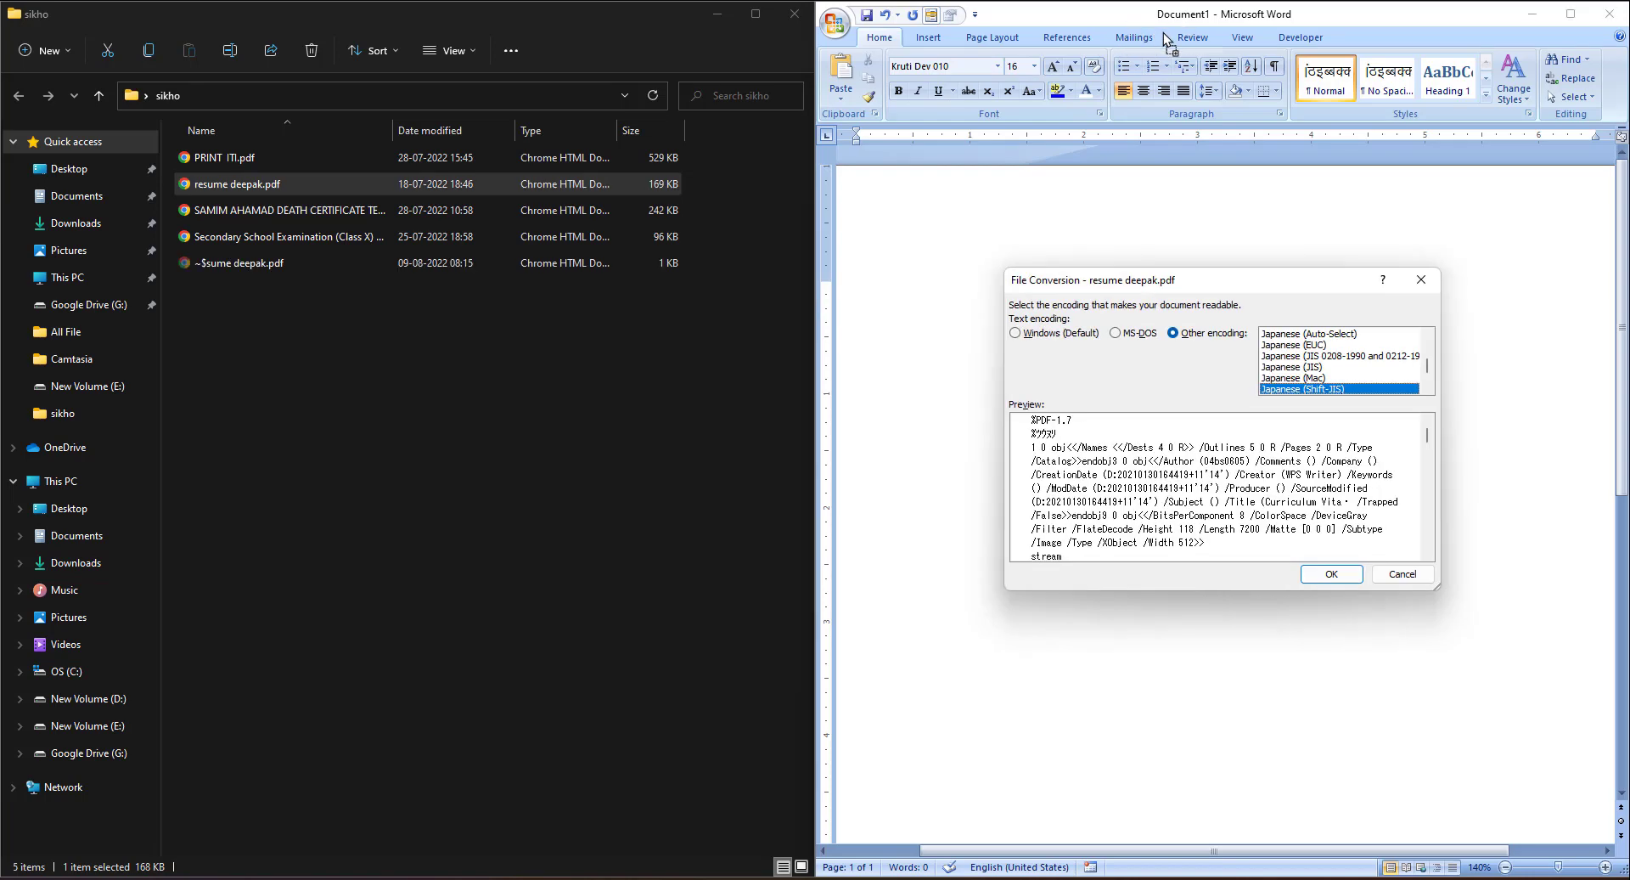
pyautogui.scroll(-1, 1145, 484)
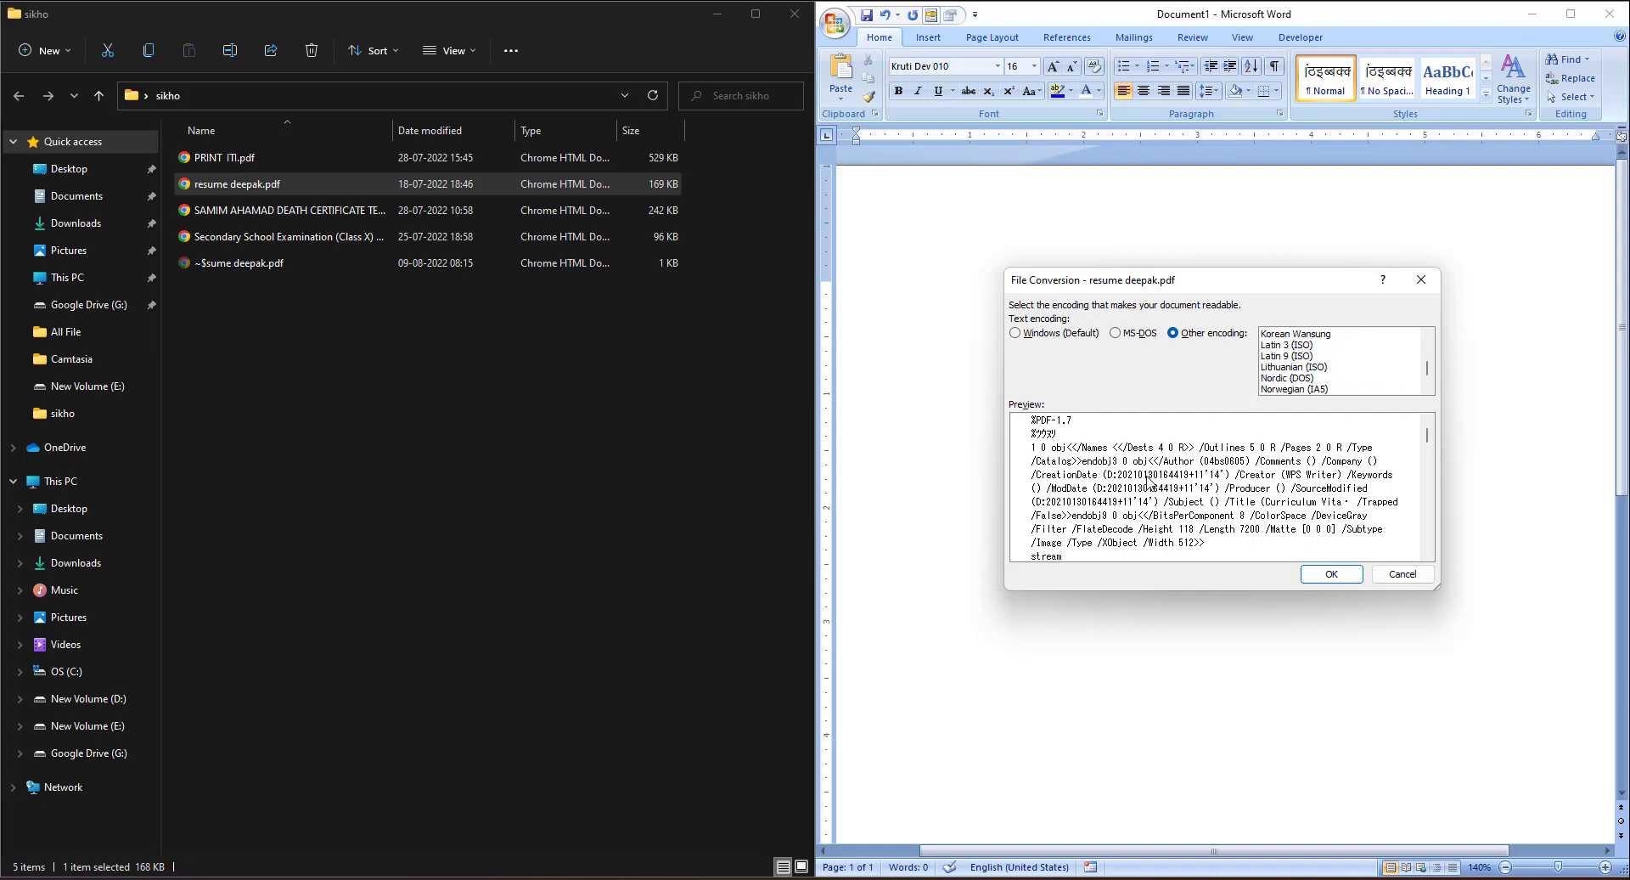
pyautogui.scroll(-1, 1146, 482)
pyautogui.scroll(-1, 1148, 479)
pyautogui.scroll(-2, 1148, 480)
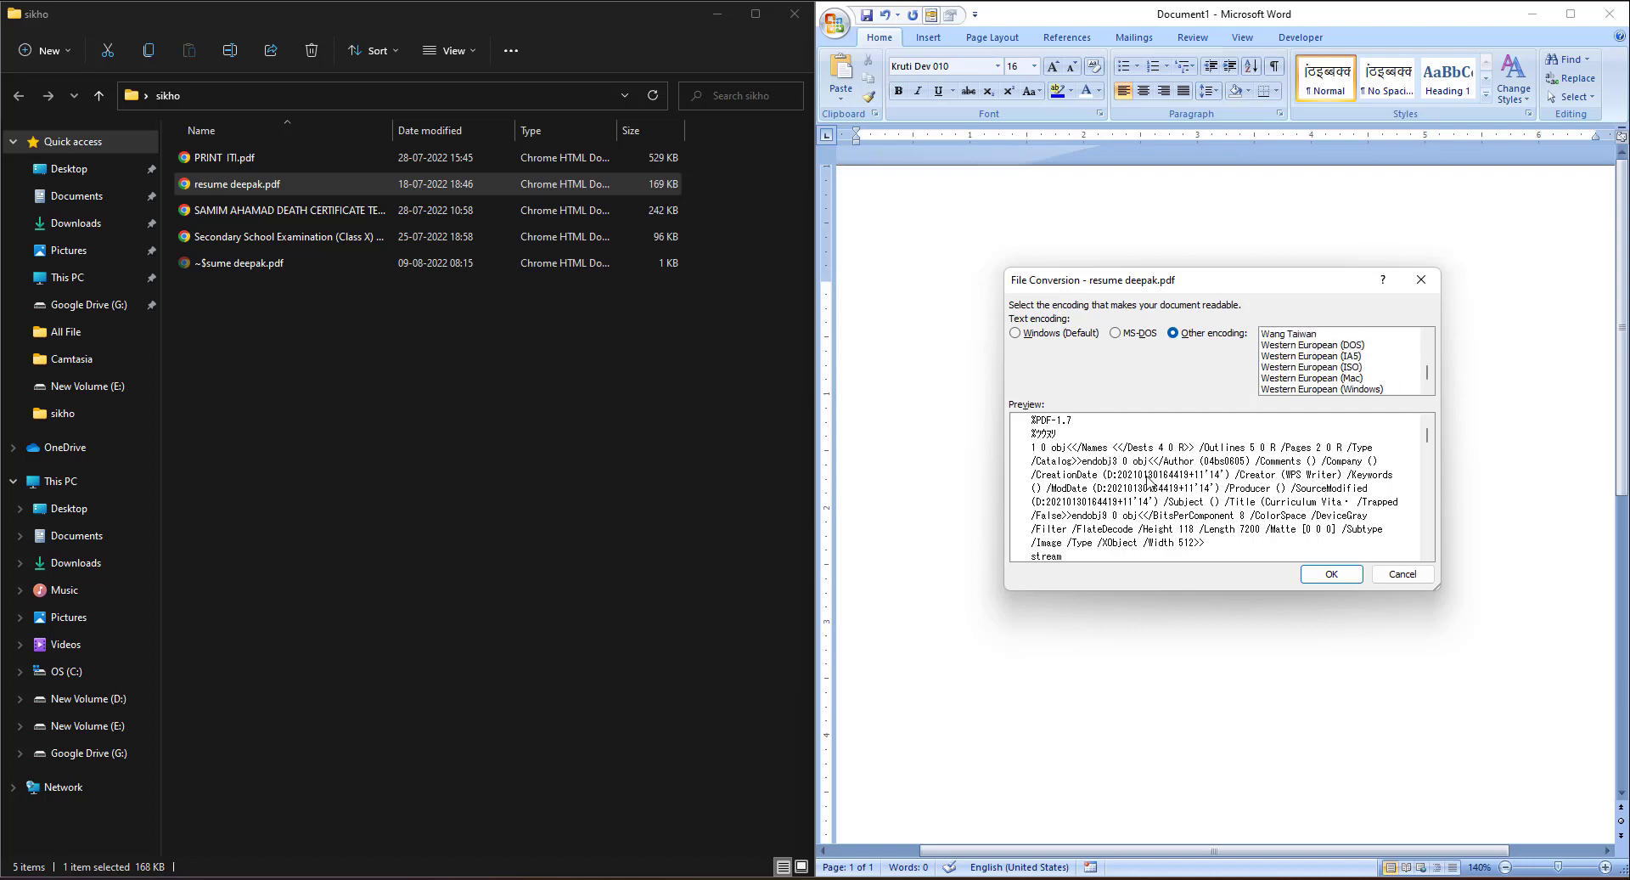
# Step: Preview IBM EBCDIC, Windows and MS-DOS encodings, then open the file as Japanese (Shift-JIS)
pyautogui.click(1350, 344)
pyautogui.scroll(5, 1350, 365)
pyautogui.scroll(3, 1349, 382)
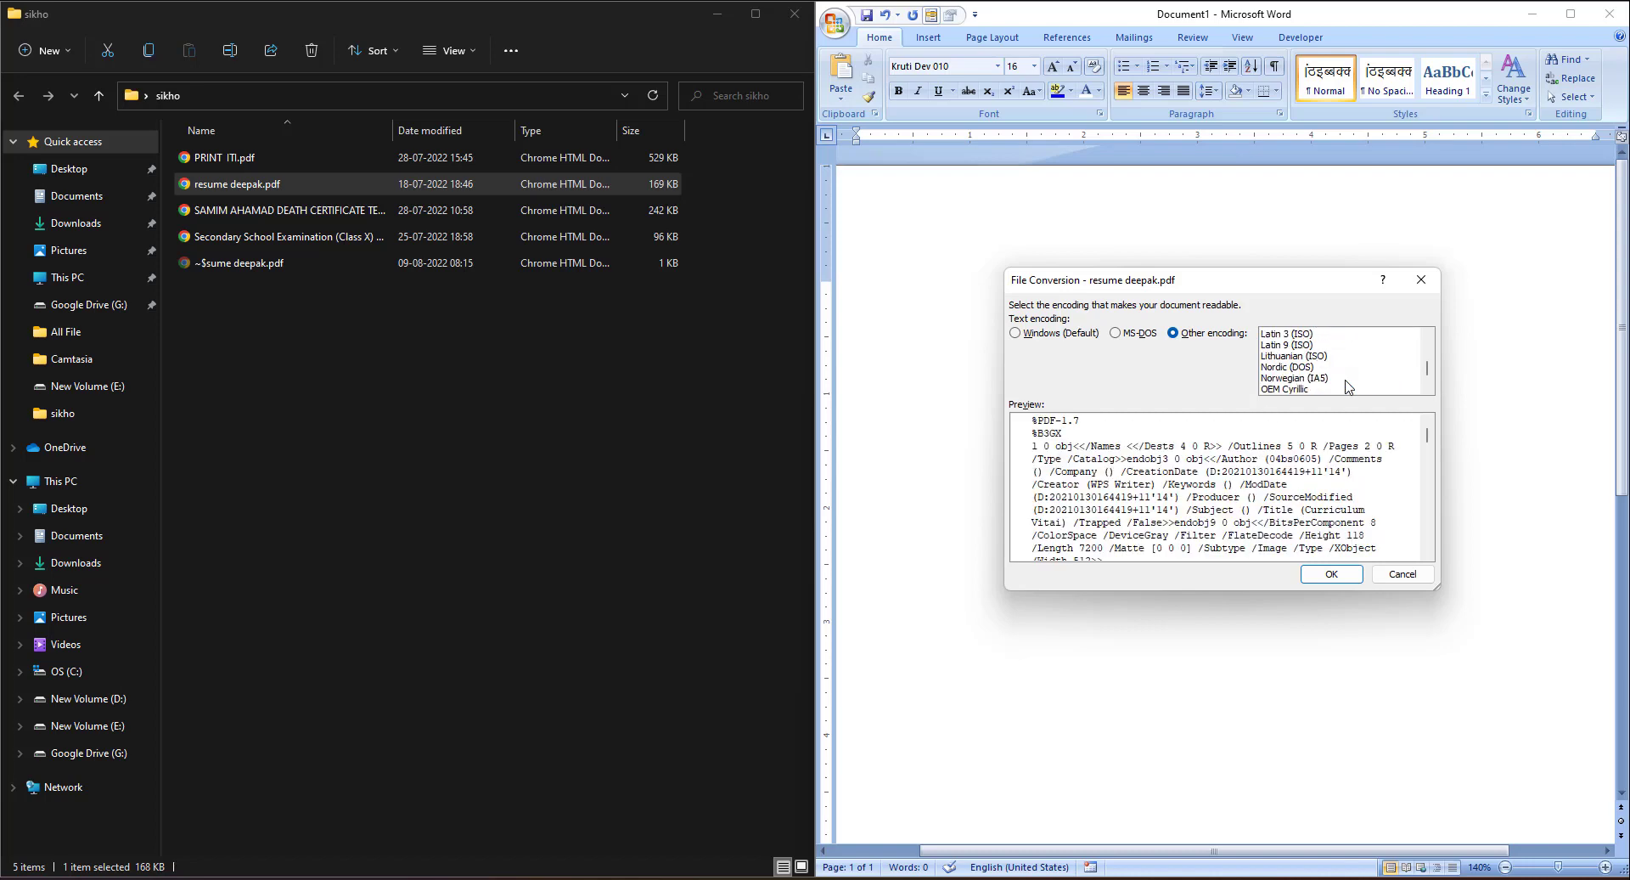
pyautogui.scroll(3, 1348, 374)
pyautogui.click(1321, 355)
pyautogui.scroll(1, 1321, 361)
pyautogui.scroll(2, 1308, 348)
pyautogui.click(1309, 345)
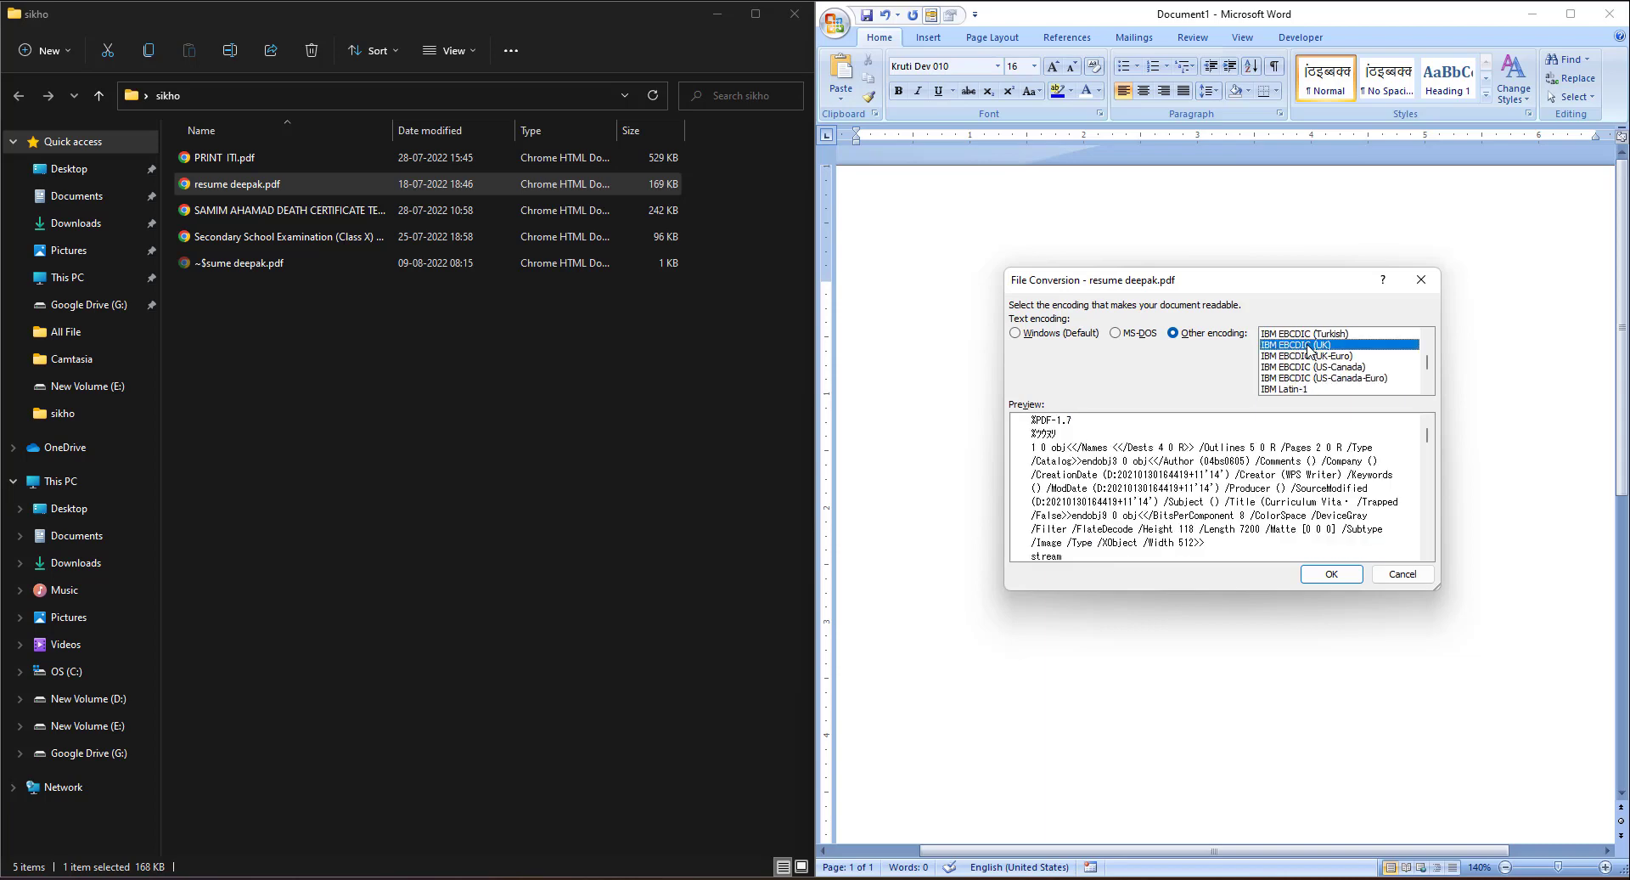
pyautogui.click(1335, 357)
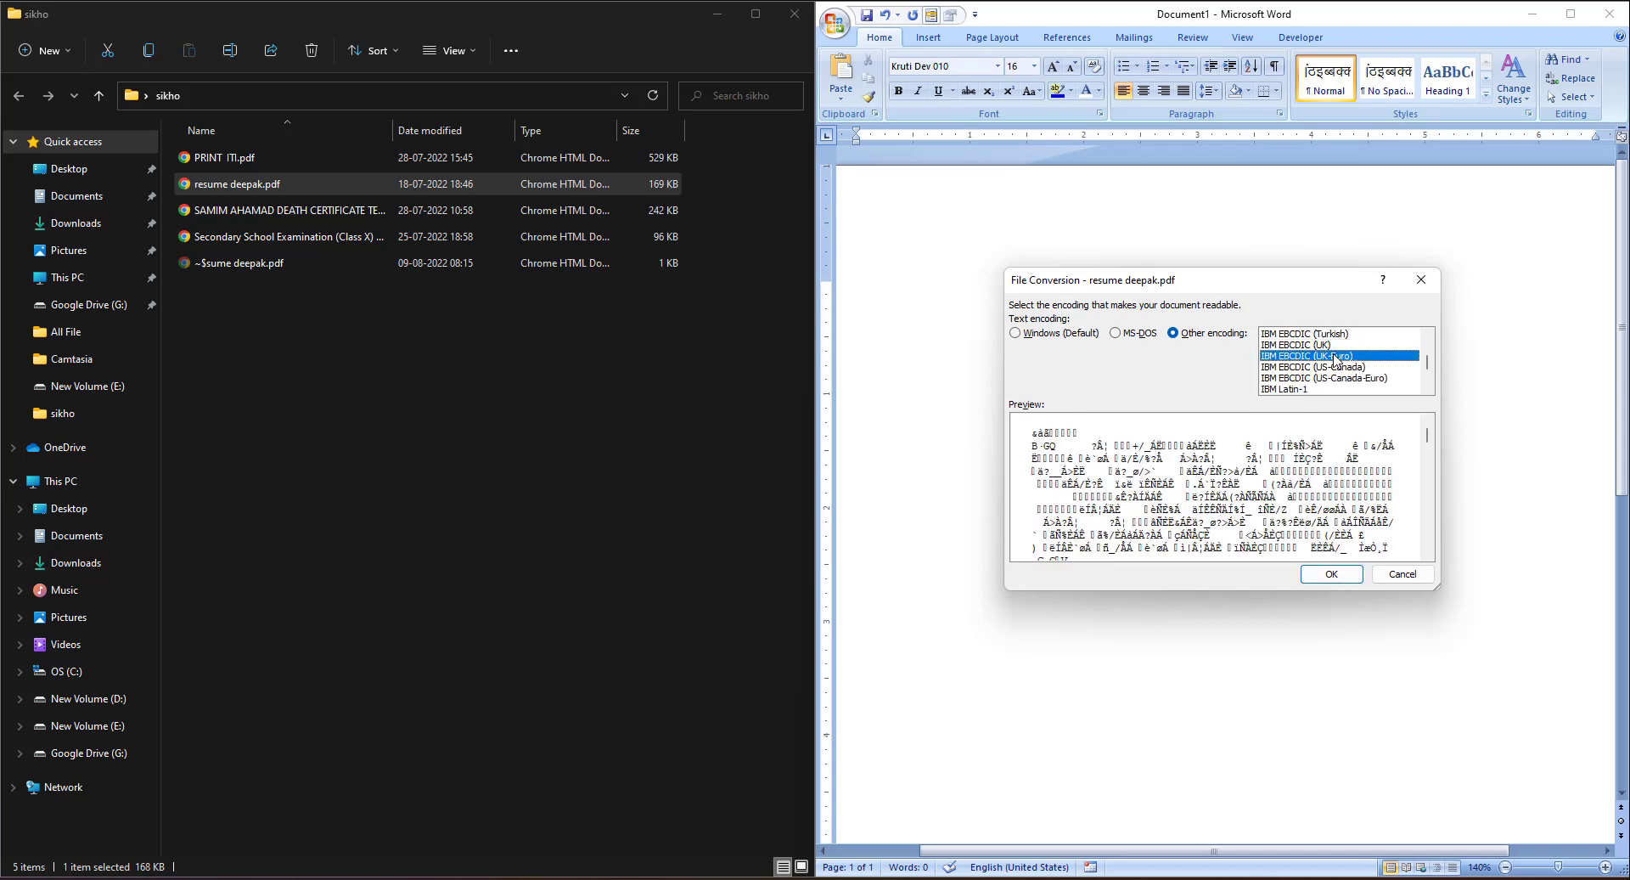
pyautogui.click(1017, 334)
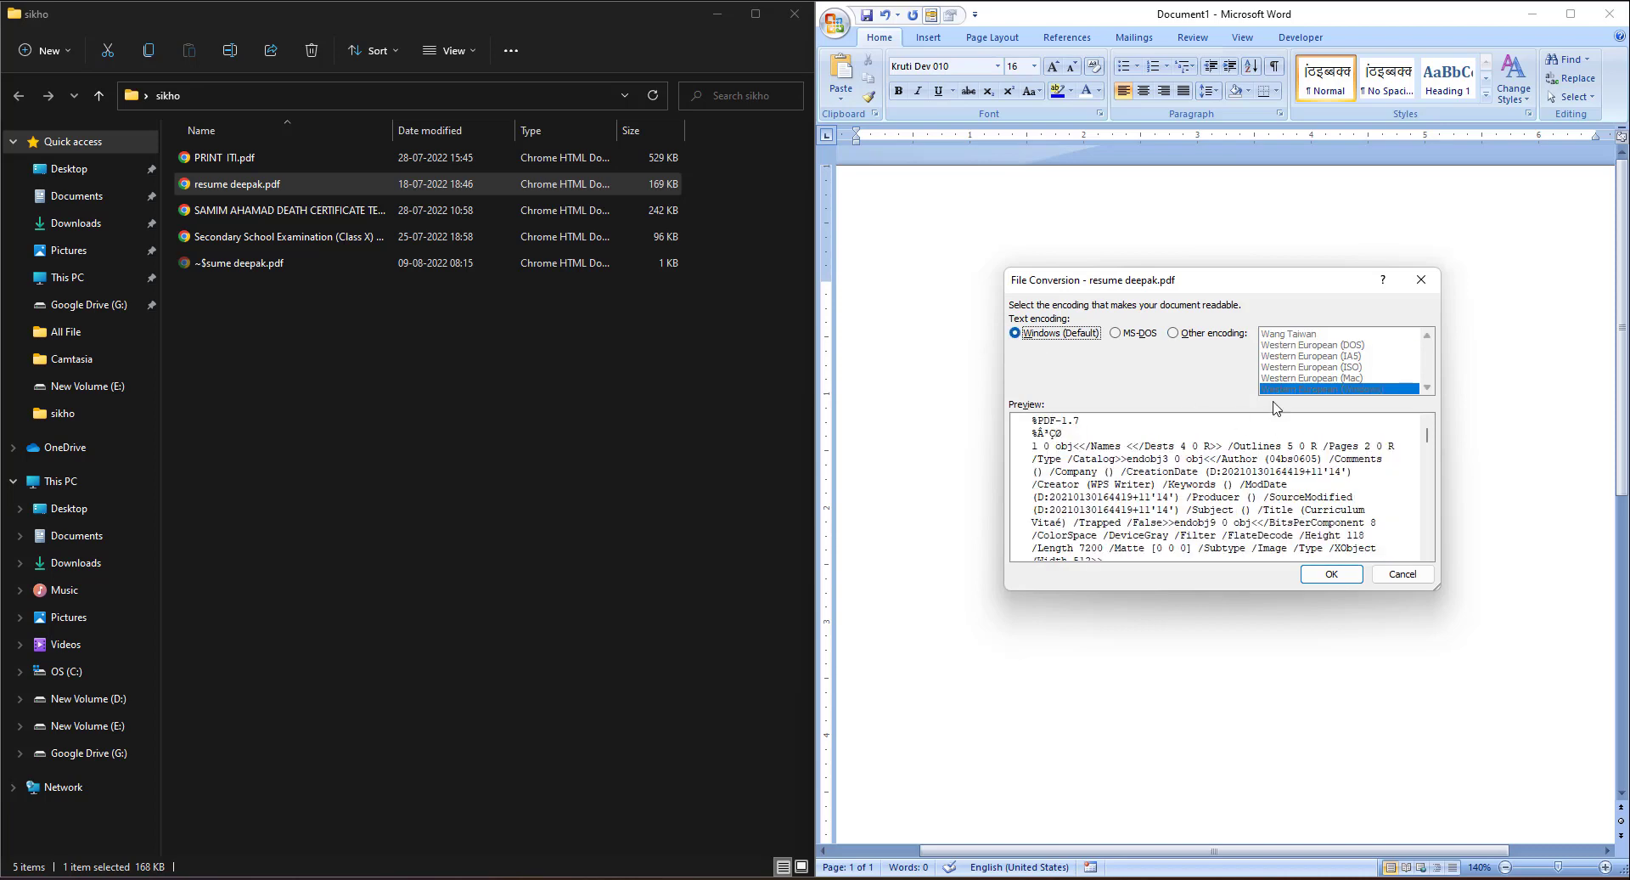
pyautogui.click(1122, 333)
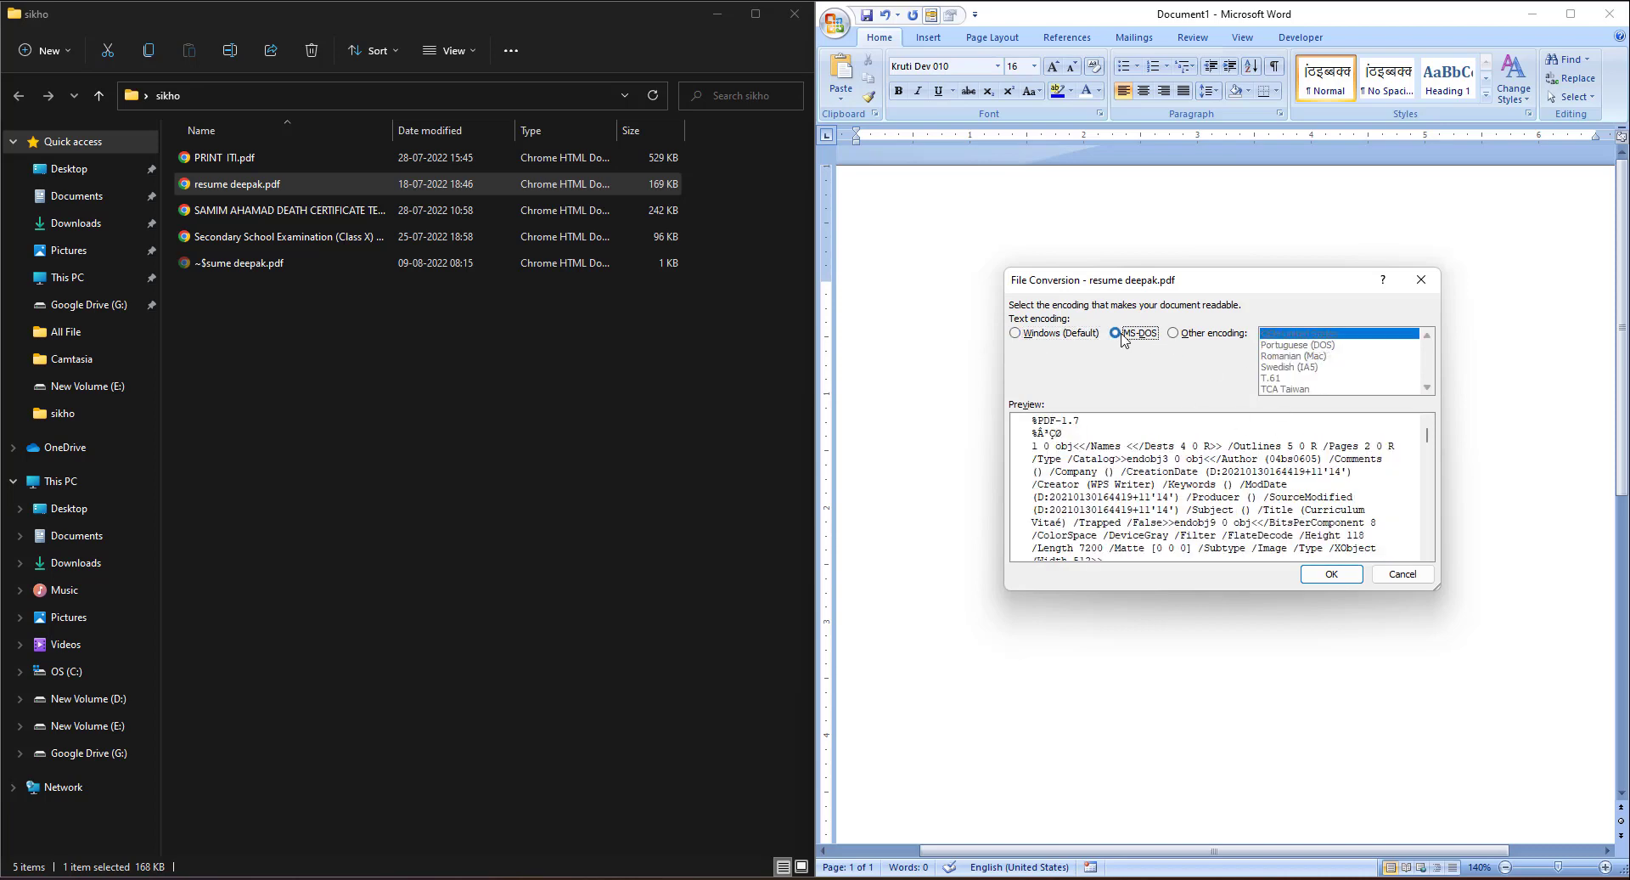
pyautogui.click(1187, 334)
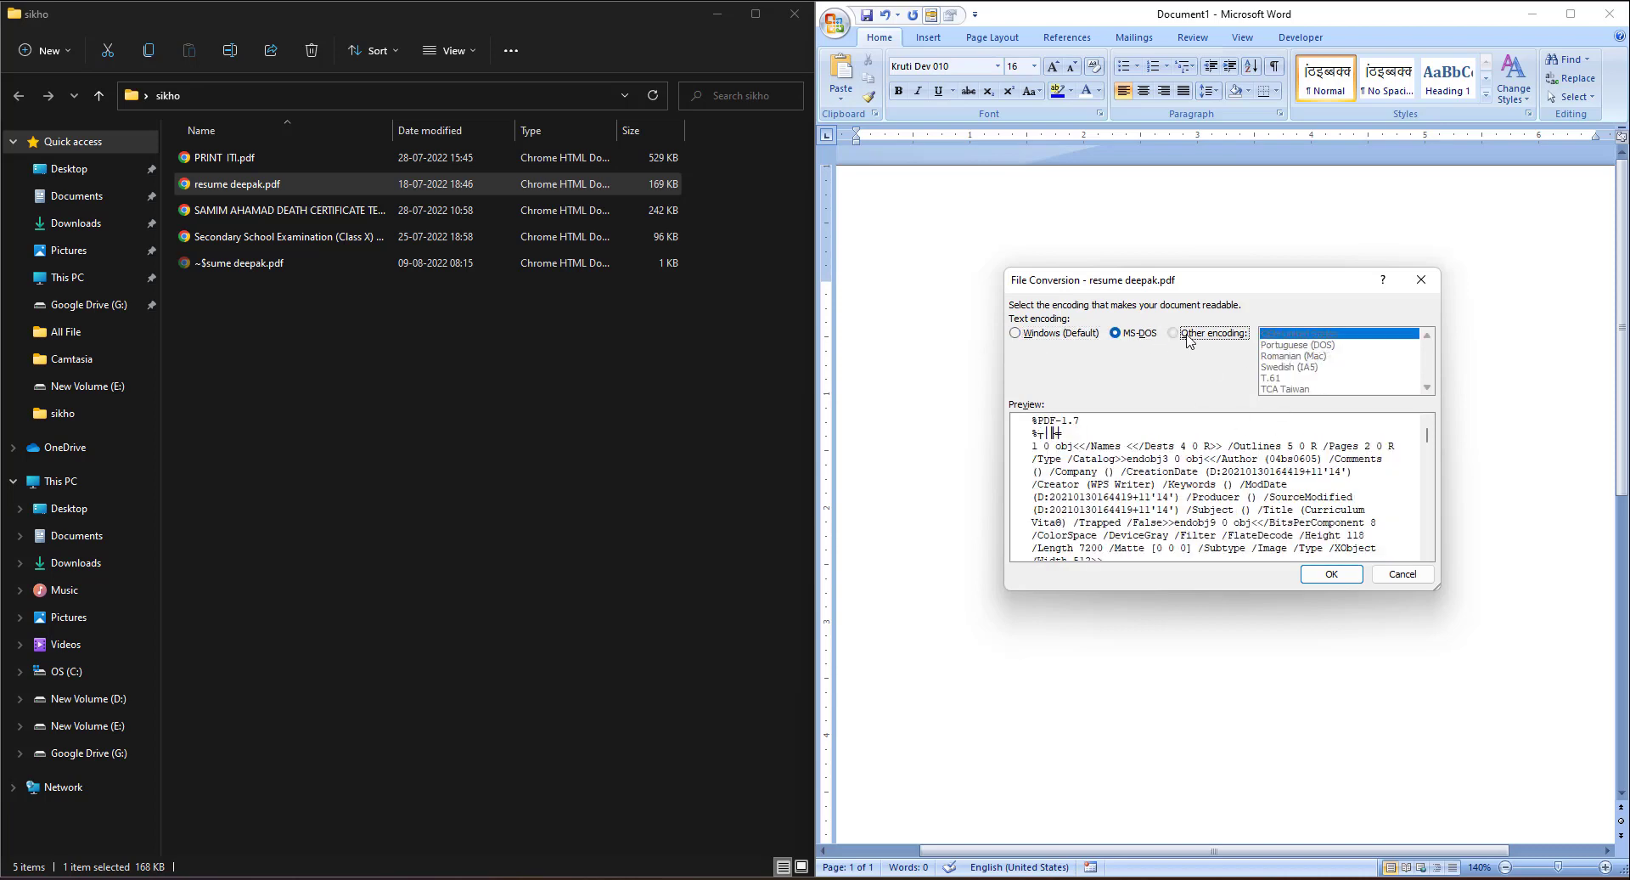
pyautogui.click(1329, 582)
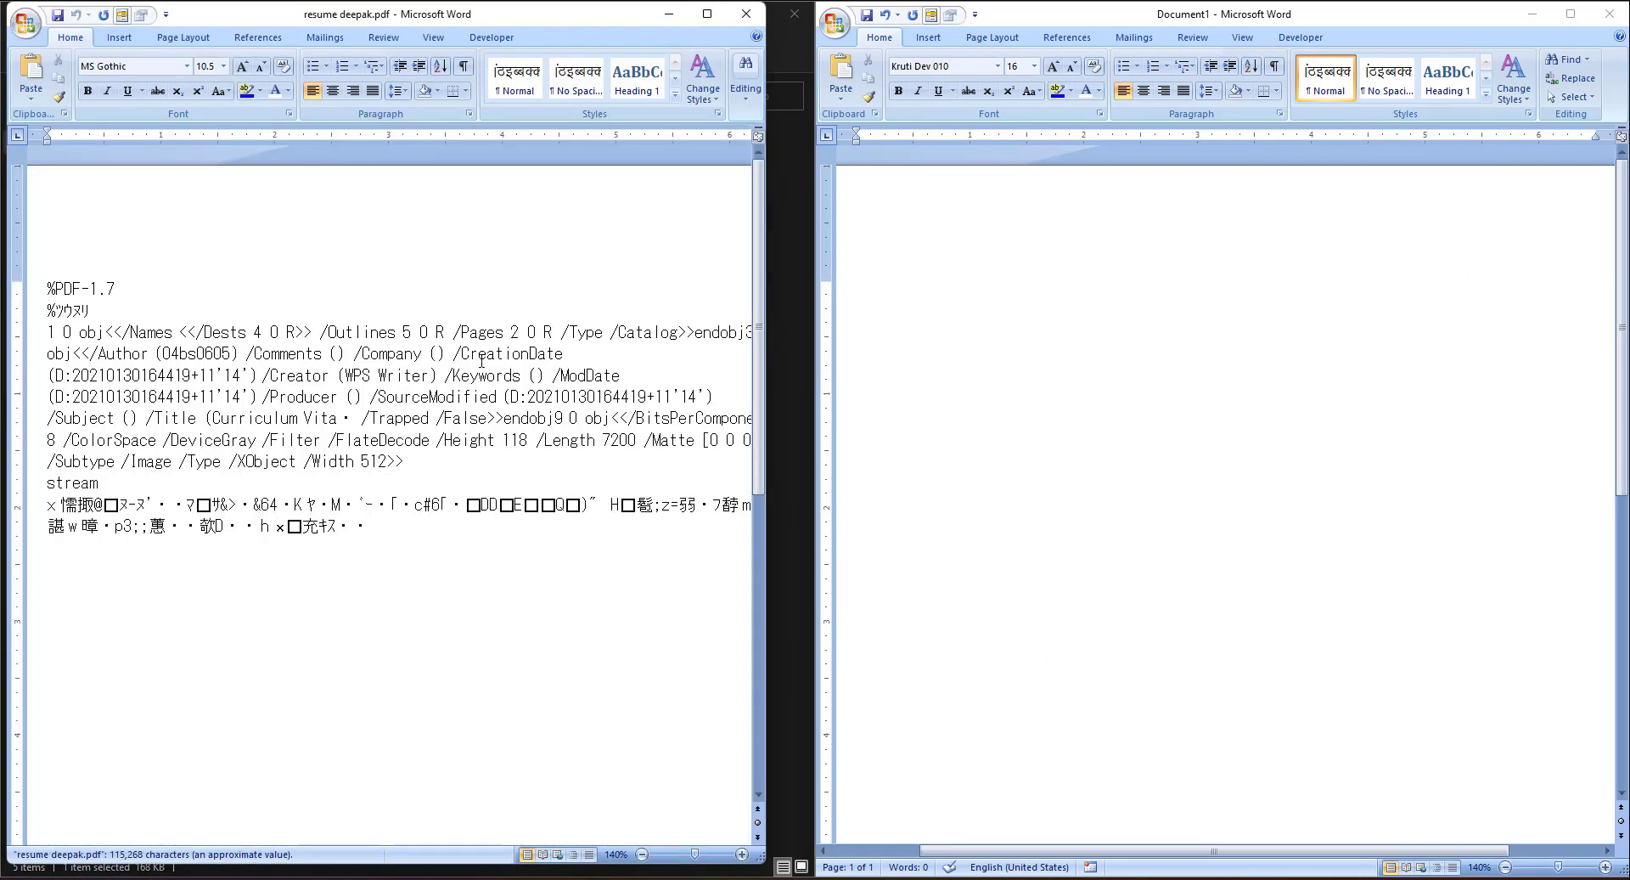
# Step: Scroll through the garbled Shift-JIS text of resume deepak.pdf
pyautogui.scroll(-4, 467, 370)
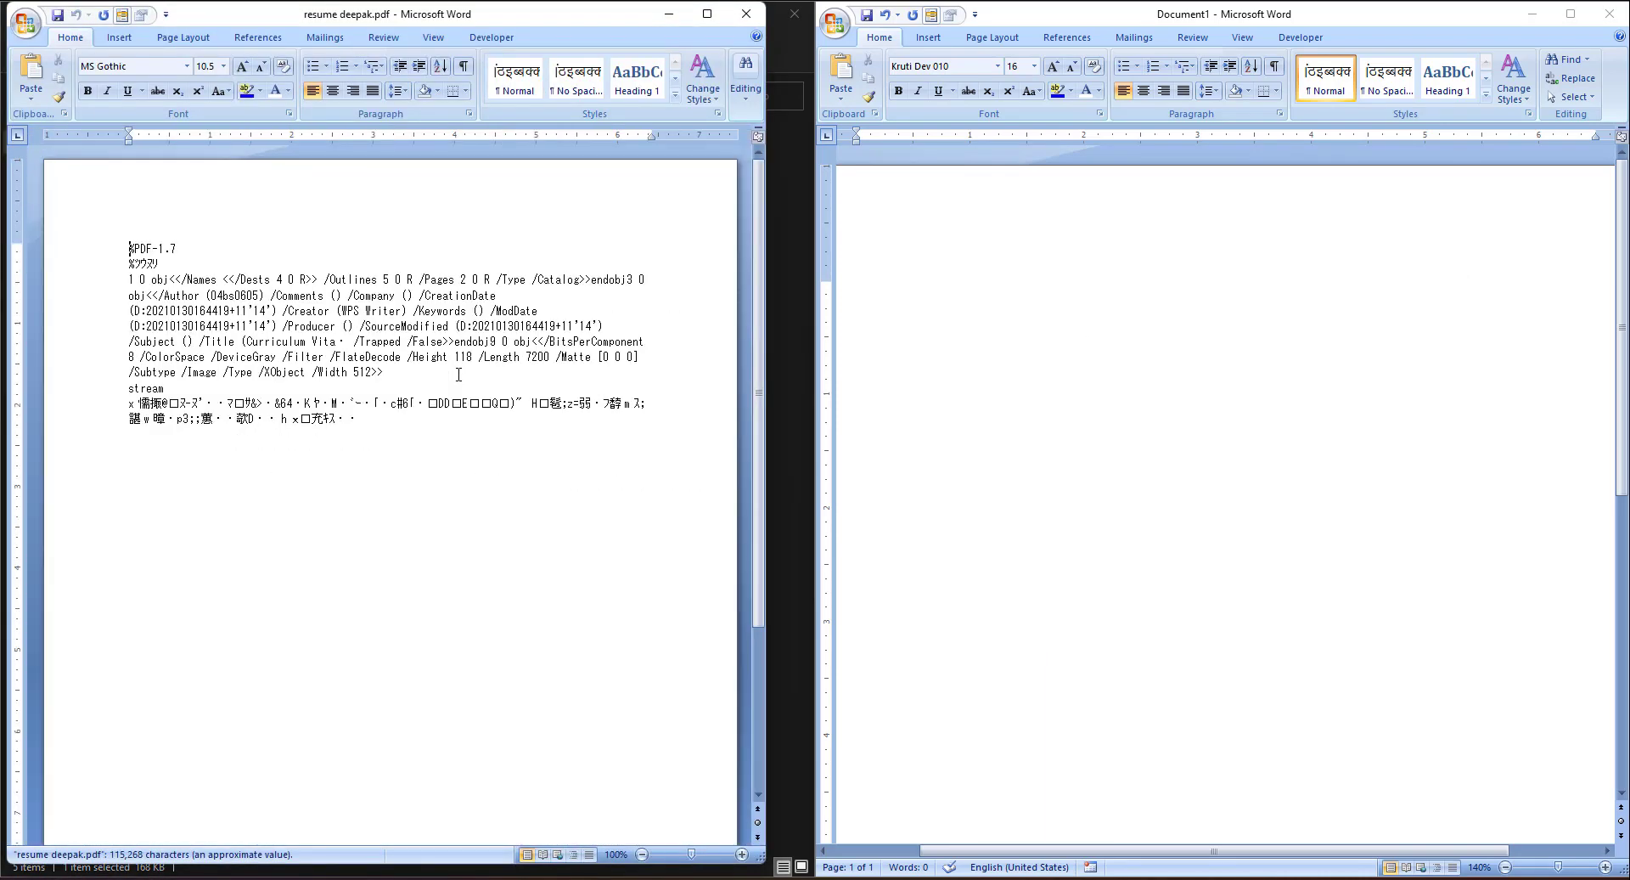
pyautogui.scroll(-5, 459, 374)
pyautogui.scroll(-10, 458, 374)
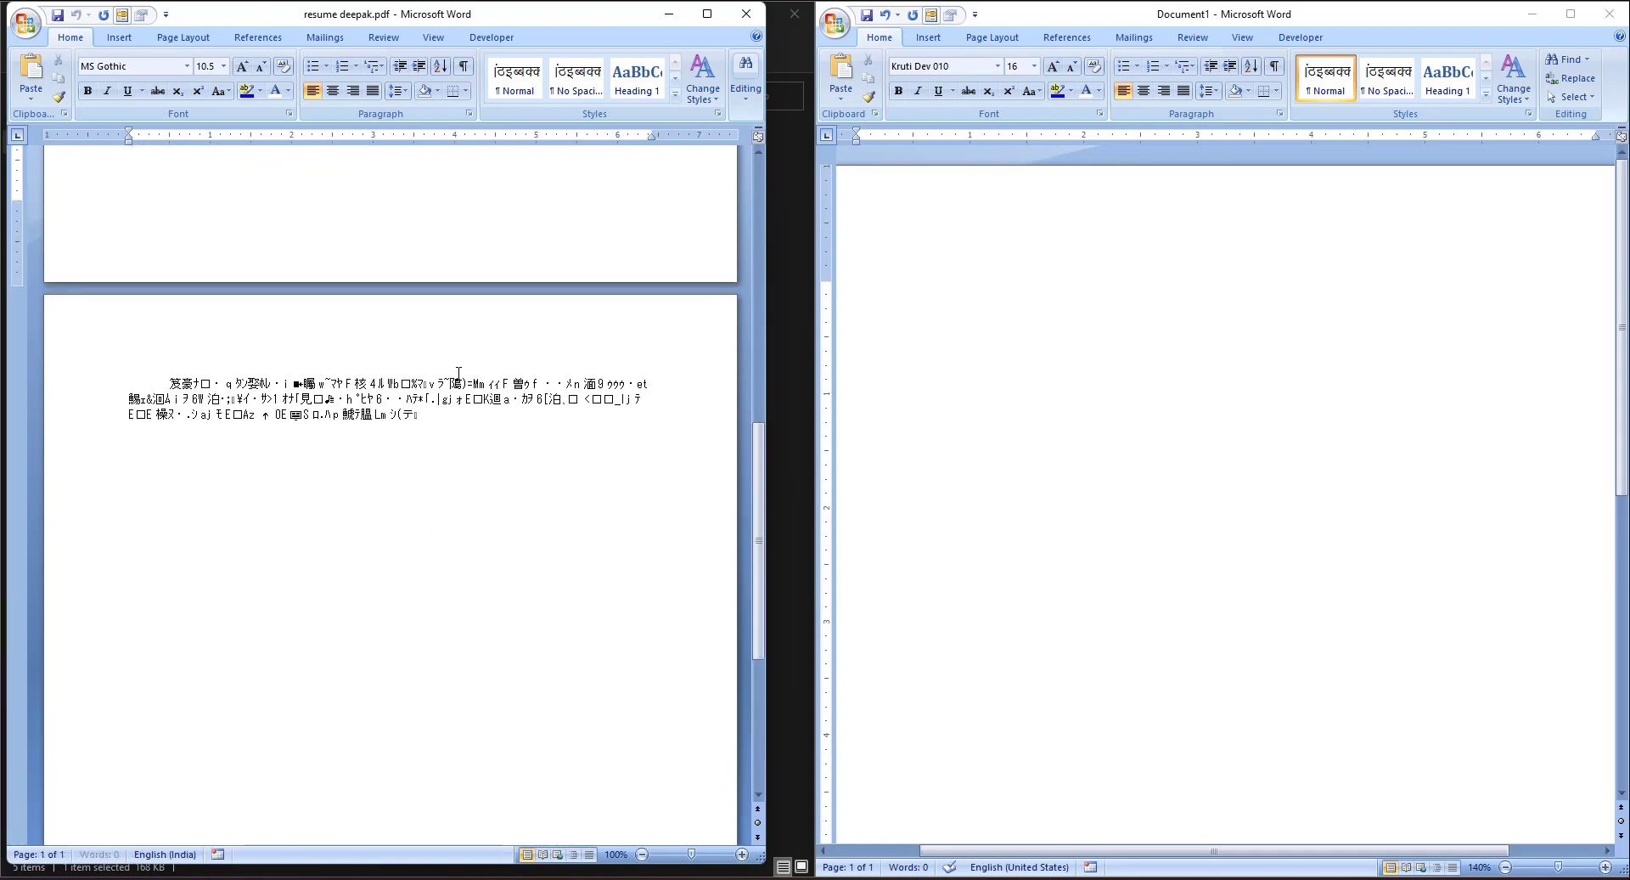
pyautogui.scroll(-6, 459, 371)
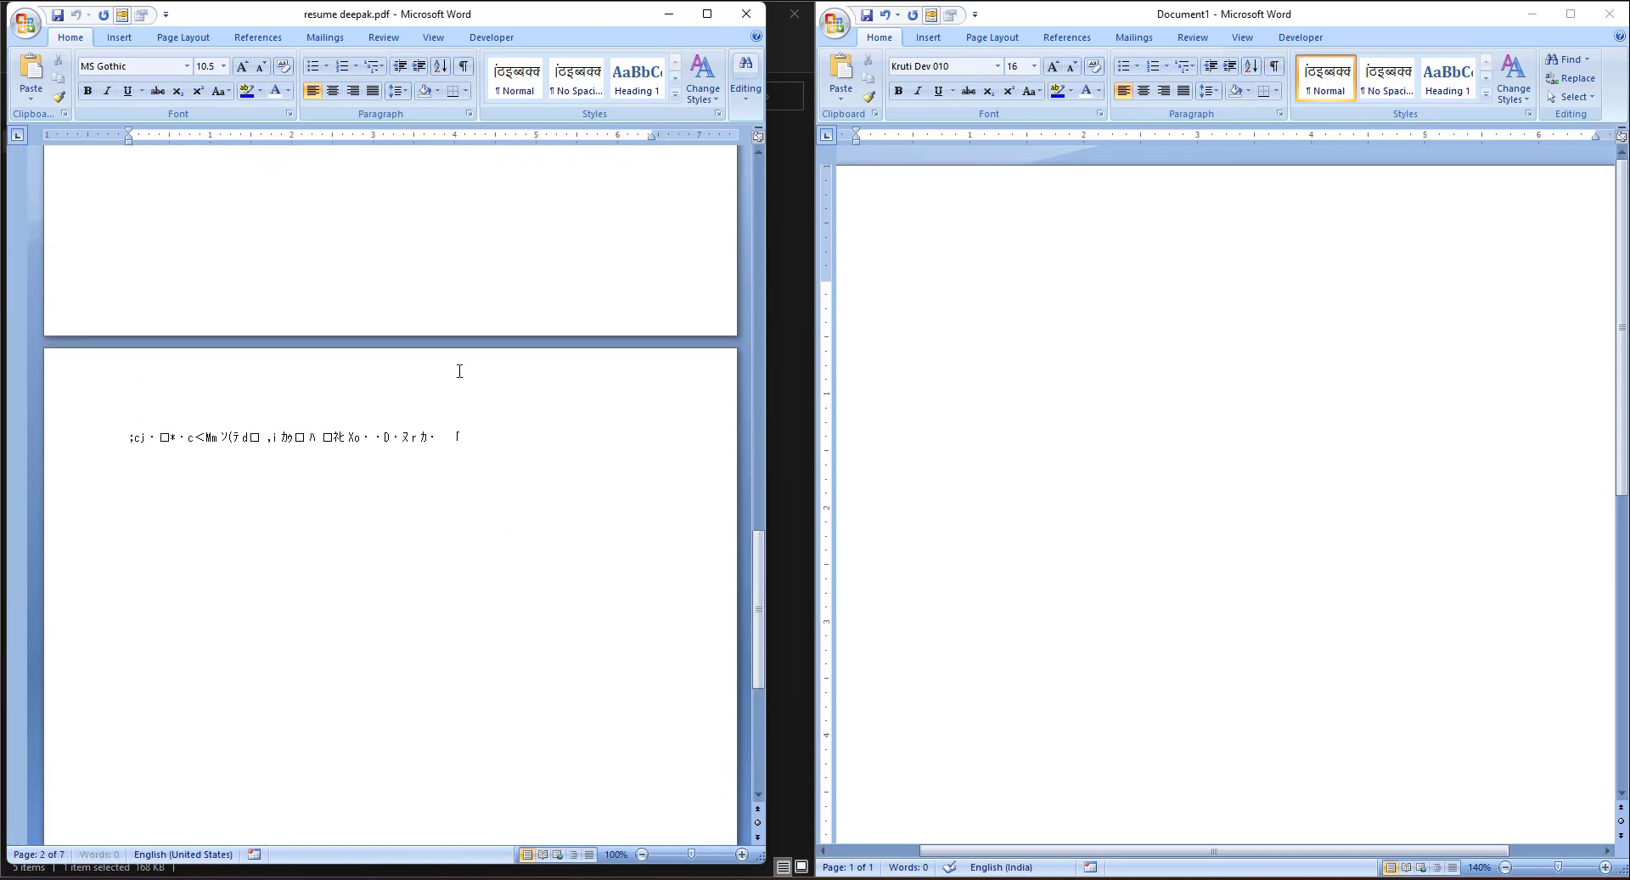
# Step: Close the garbled resume deepak.pdf window and Document1 without saving
pyautogui.click(746, 14)
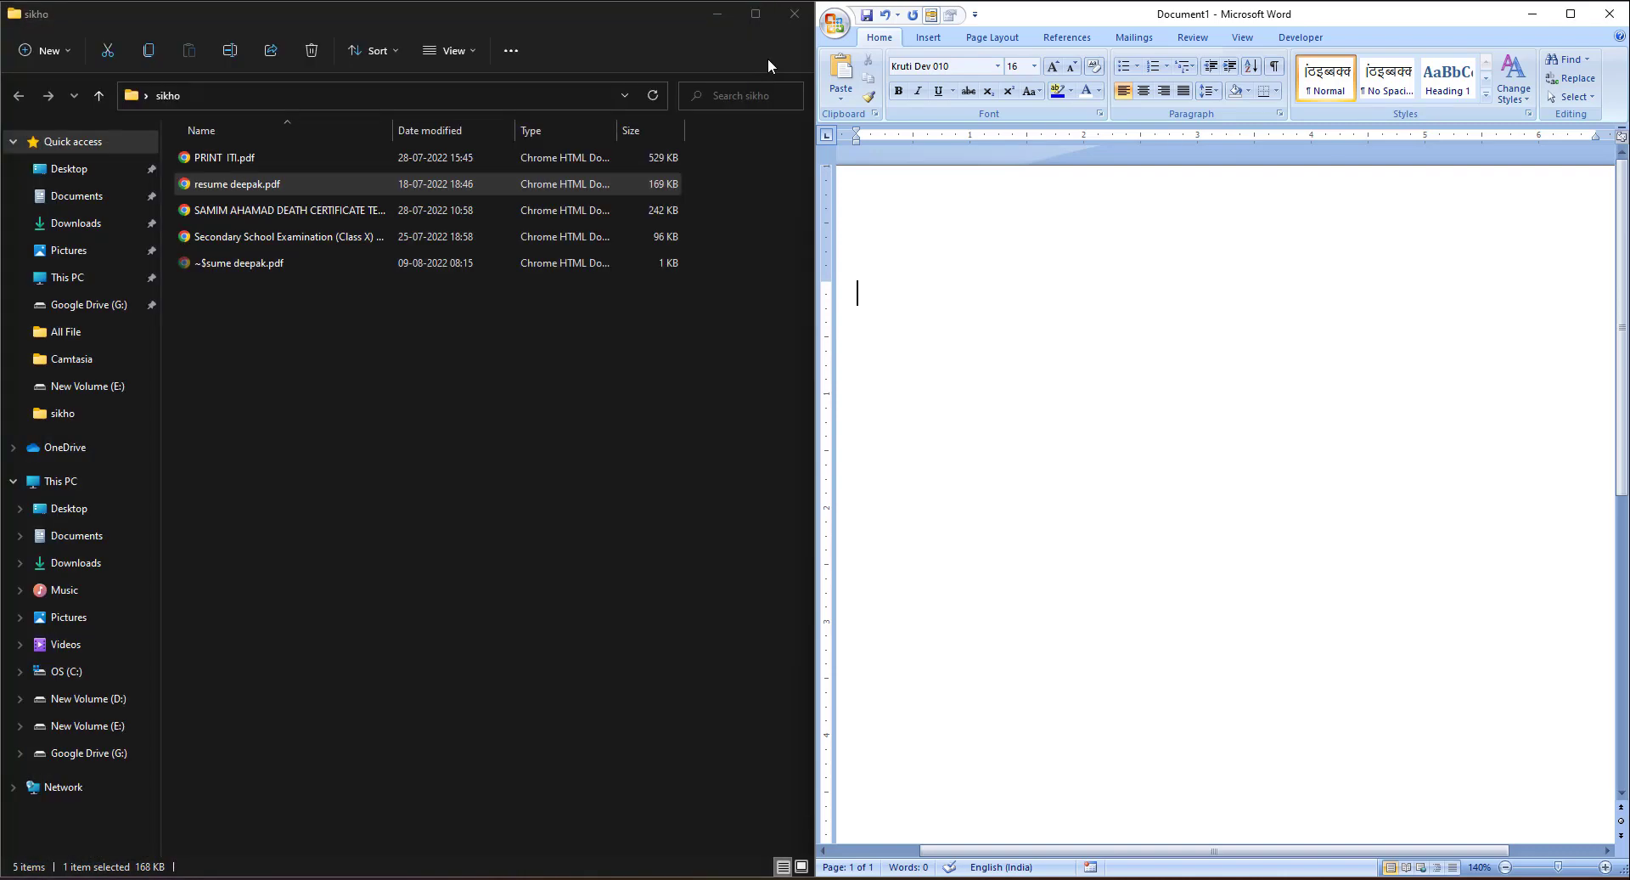
pyautogui.click(1609, 13)
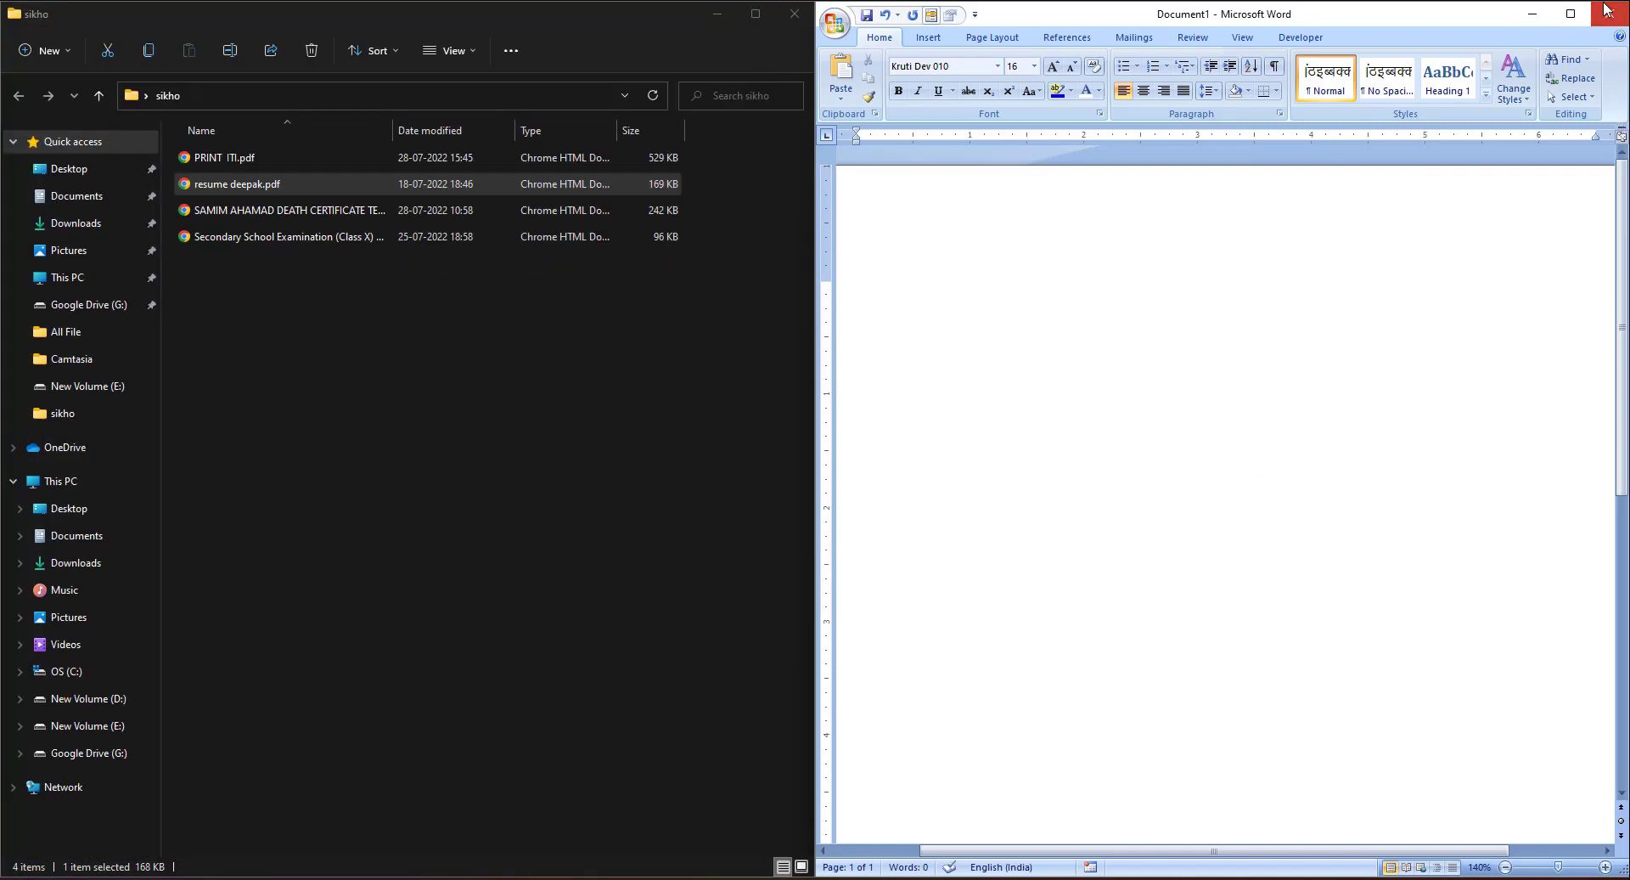
pyautogui.click(817, 490)
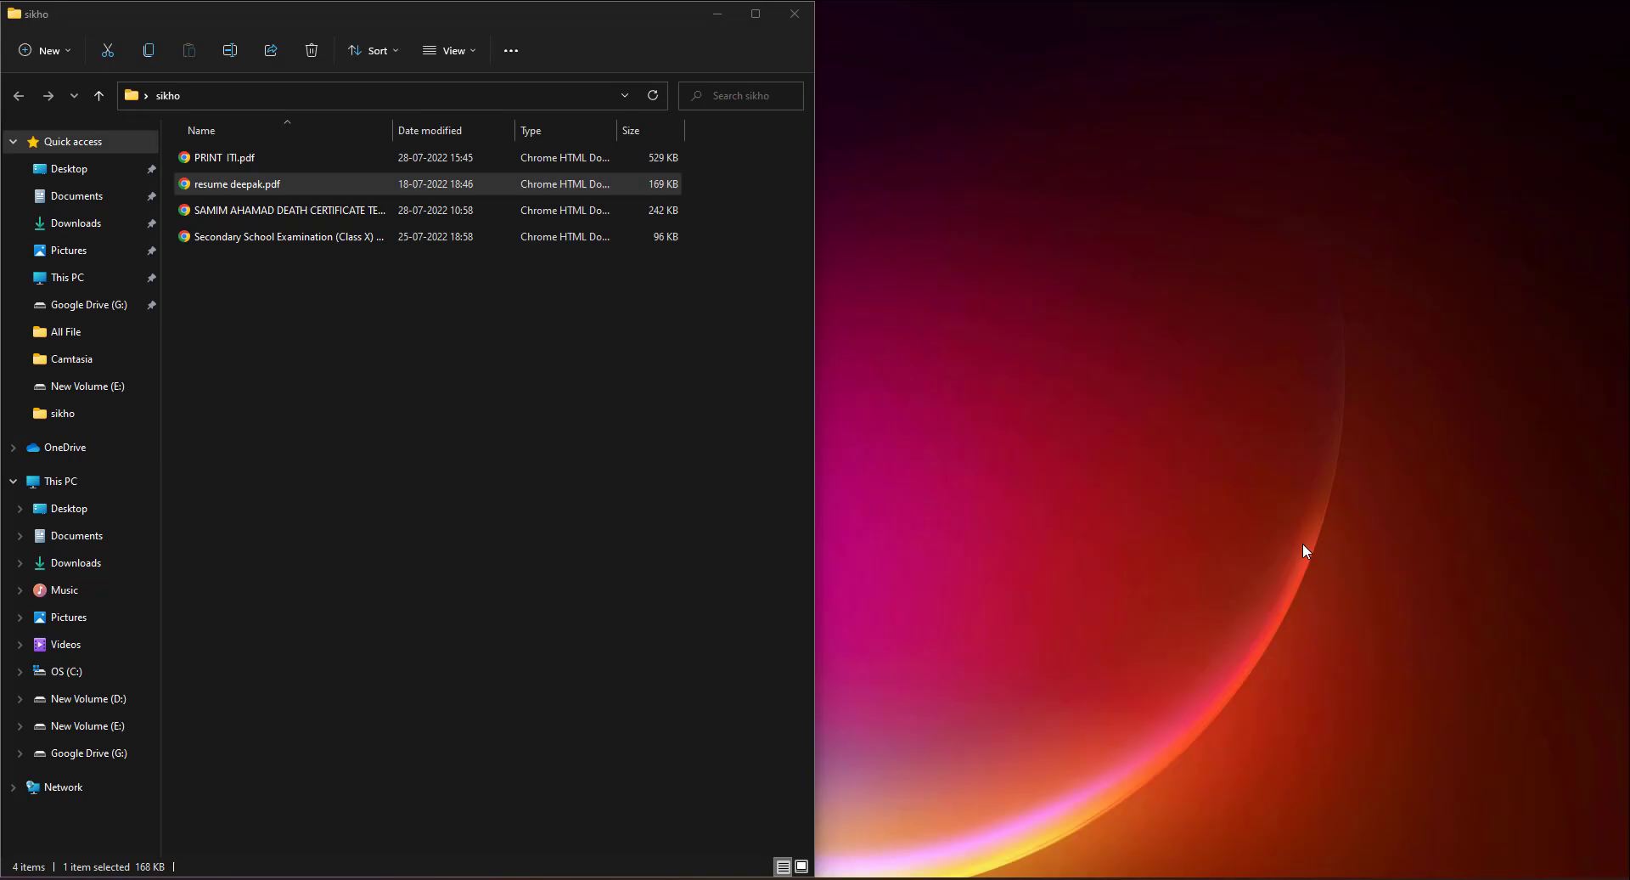
# Step: Launch Word from a Start menu search for 'word' and create a blank document
pyautogui.press('super')
pyautogui.write('word')
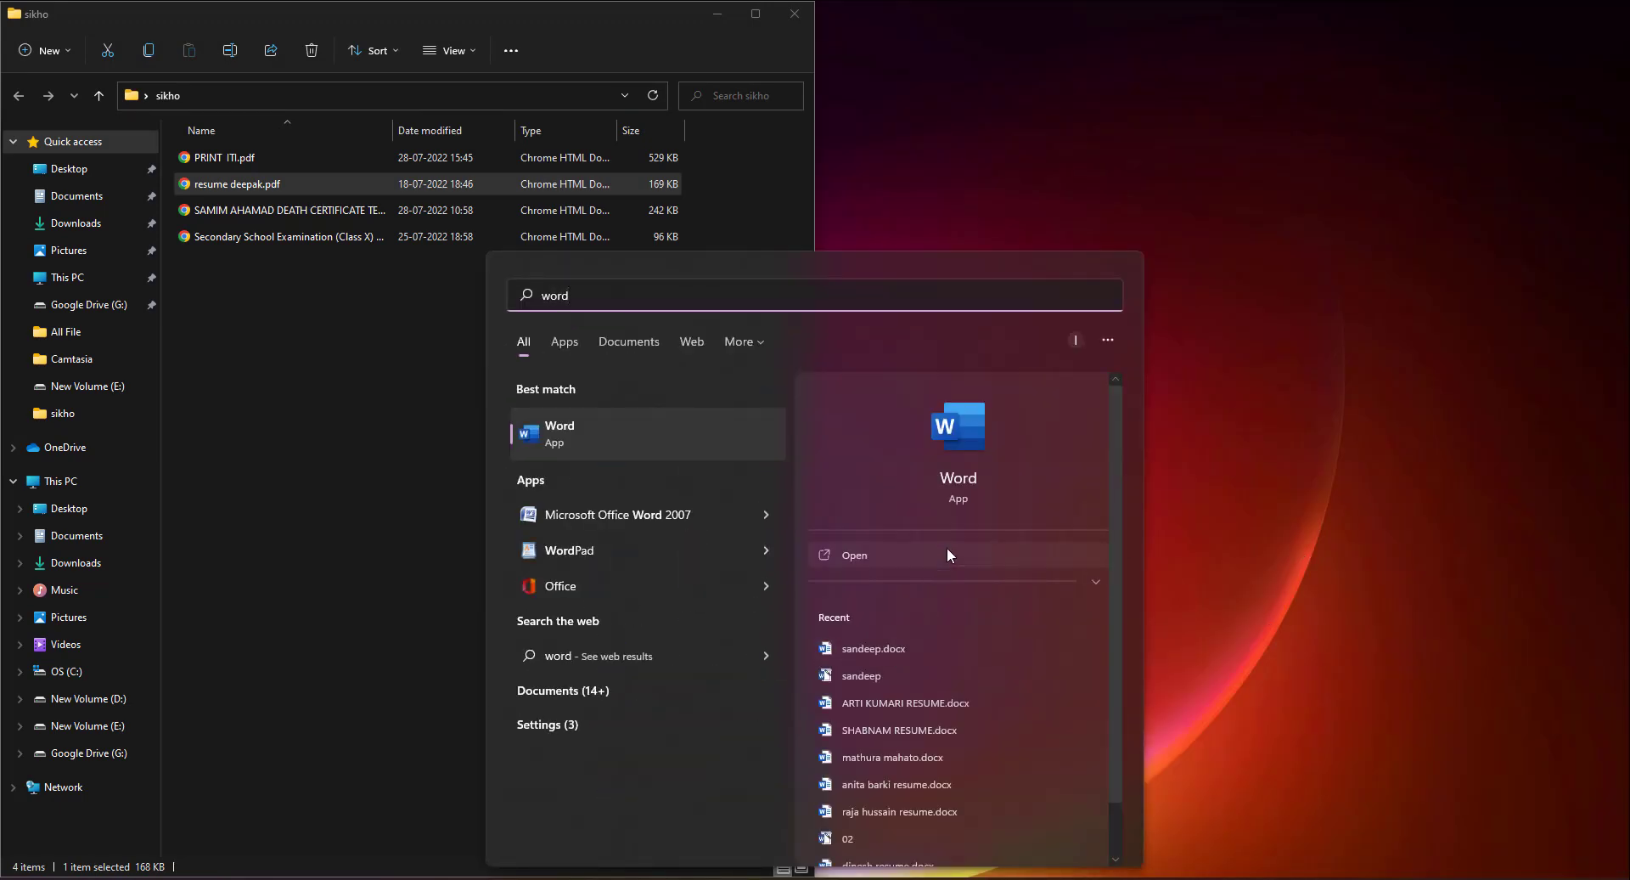
pyautogui.click(946, 550)
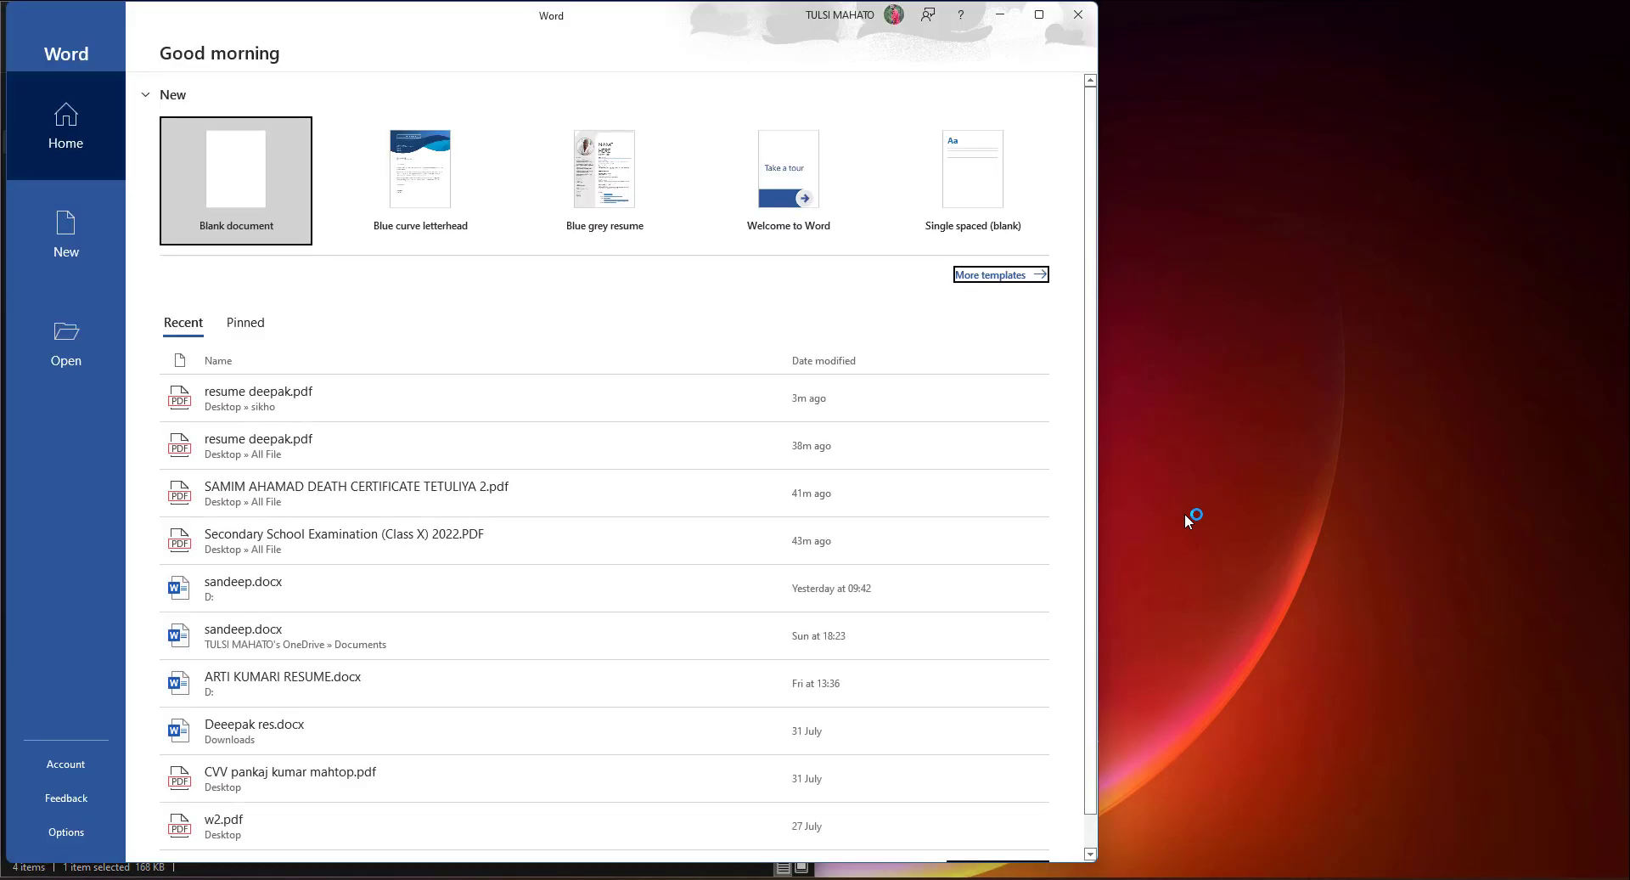
pyautogui.click(225, 204)
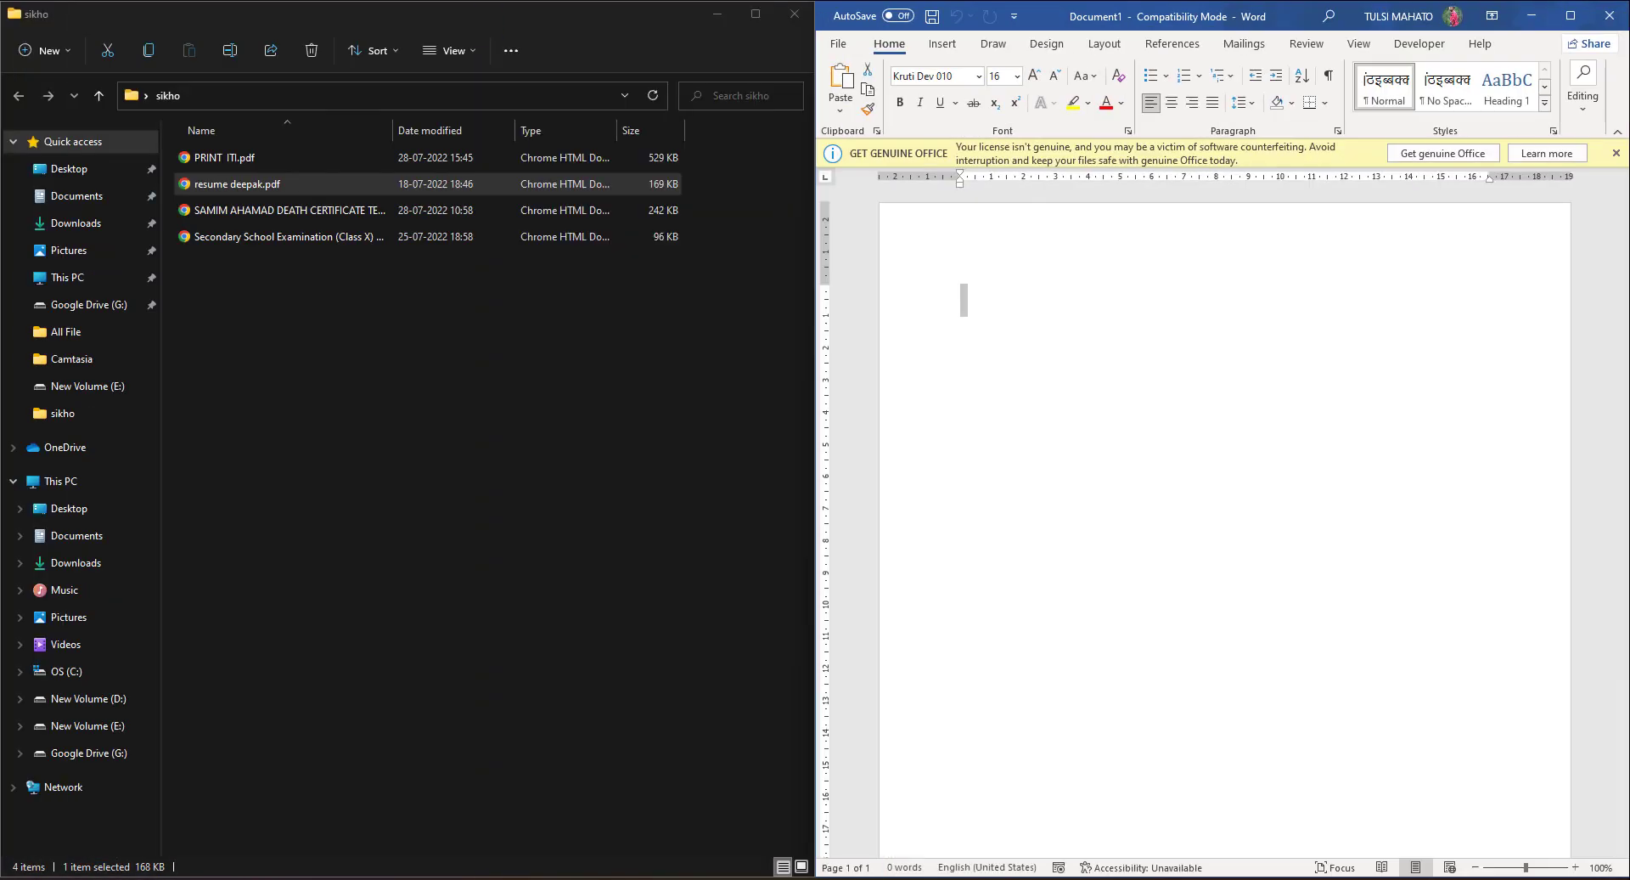
# Step: Dismiss the Get Genuine Office bar and drag resume deepak.pdf from the sikho folder onto Word
pyautogui.click(1615, 153)
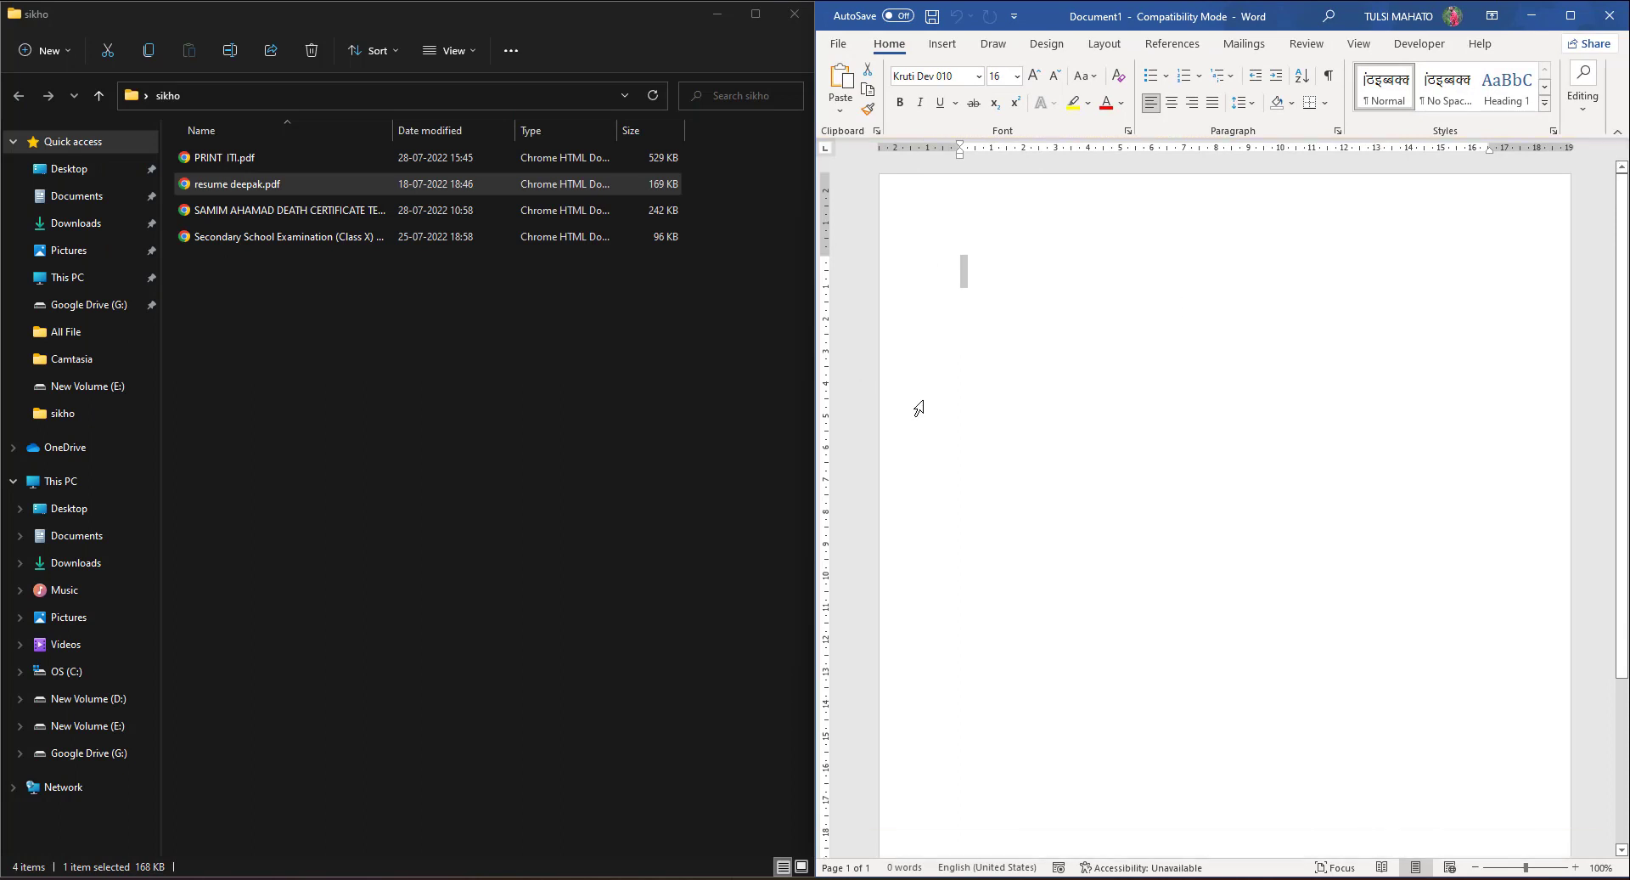
pyautogui.click(960, 278)
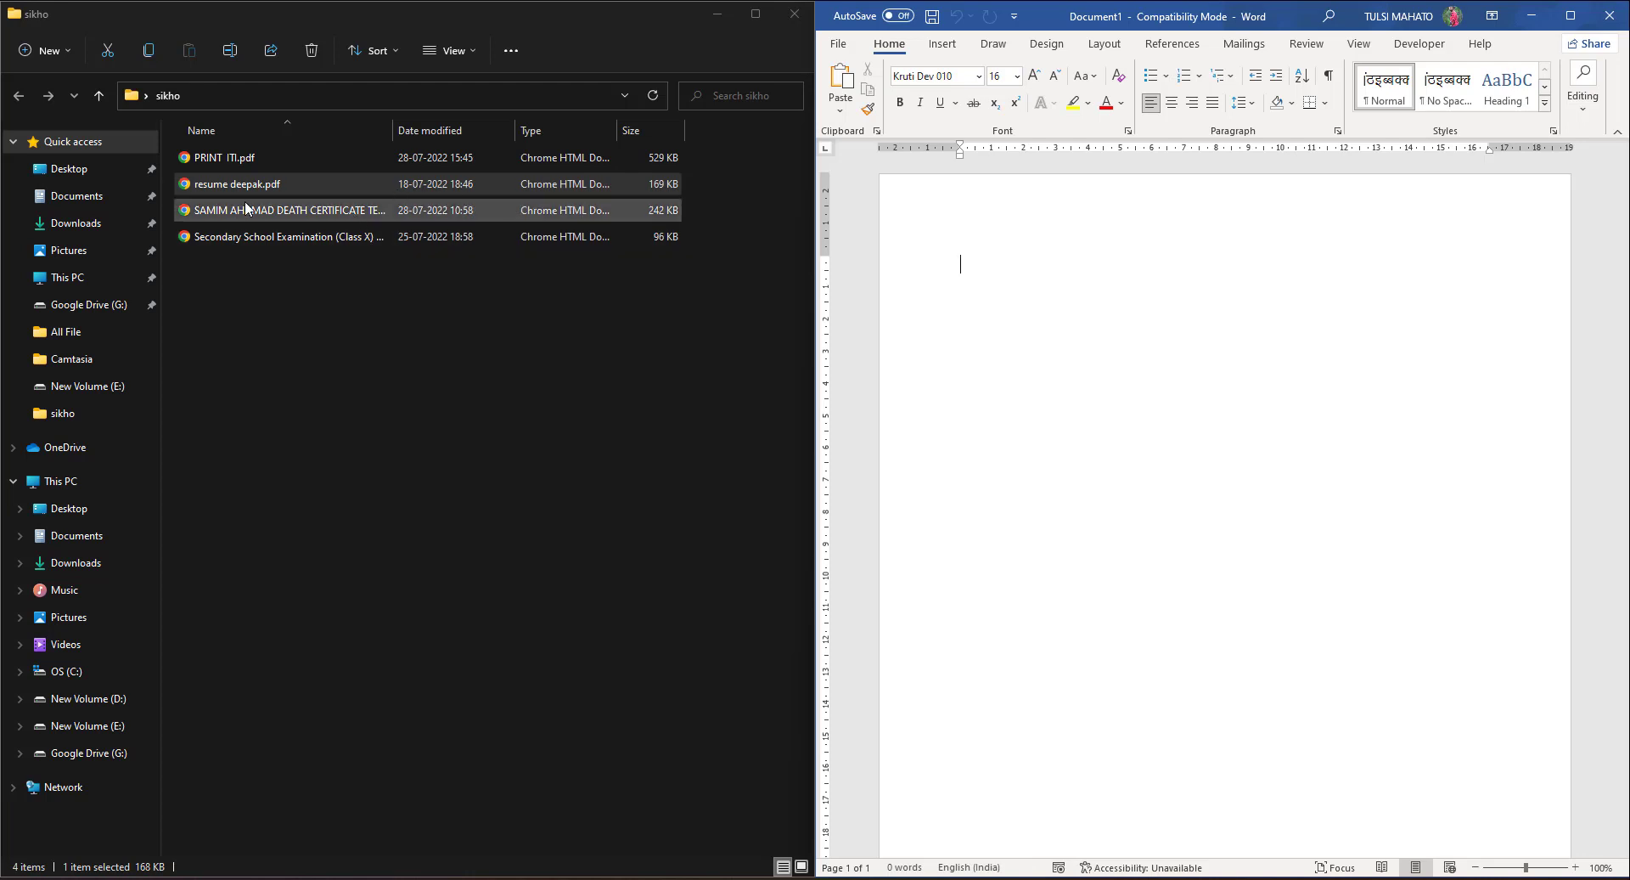
pyautogui.moveTo(231, 189)
pyautogui.mouseDown()
pyautogui.moveTo(1054, 245)
pyautogui.moveTo(1132, 322)
pyautogui.moveTo(941, 316)
pyautogui.moveTo(979, 235)
pyautogui.mouseUp()
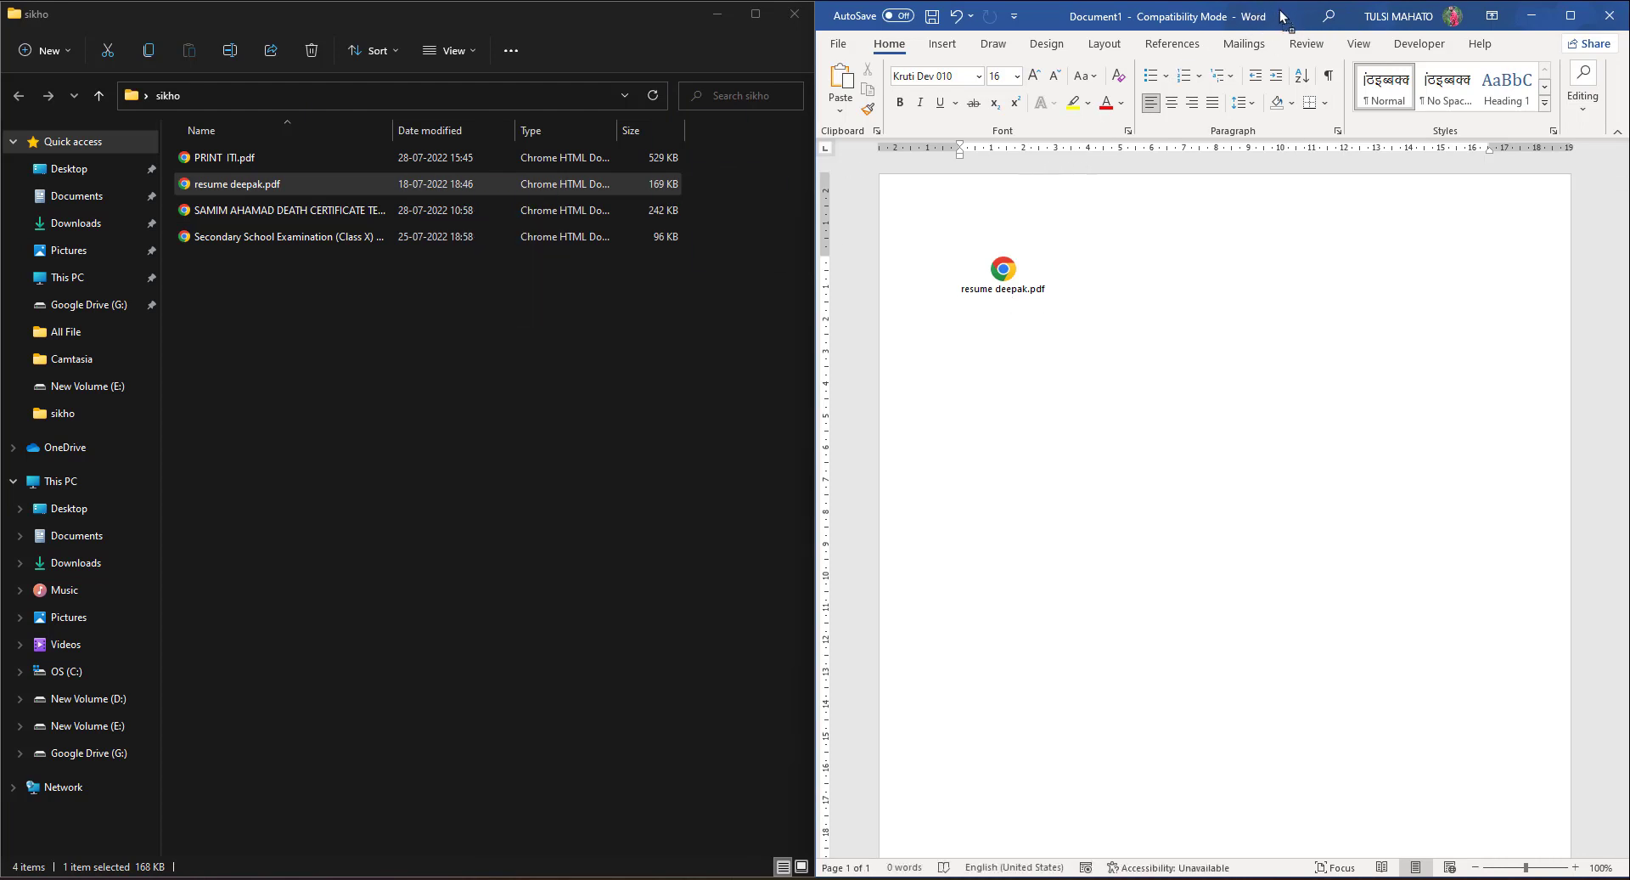
# Step: Open resume deepak.pdf in Word, enable editing, and scroll through the five converted pages
pyautogui.moveTo(1282, 15); pyautogui.dragTo(1281, 9)
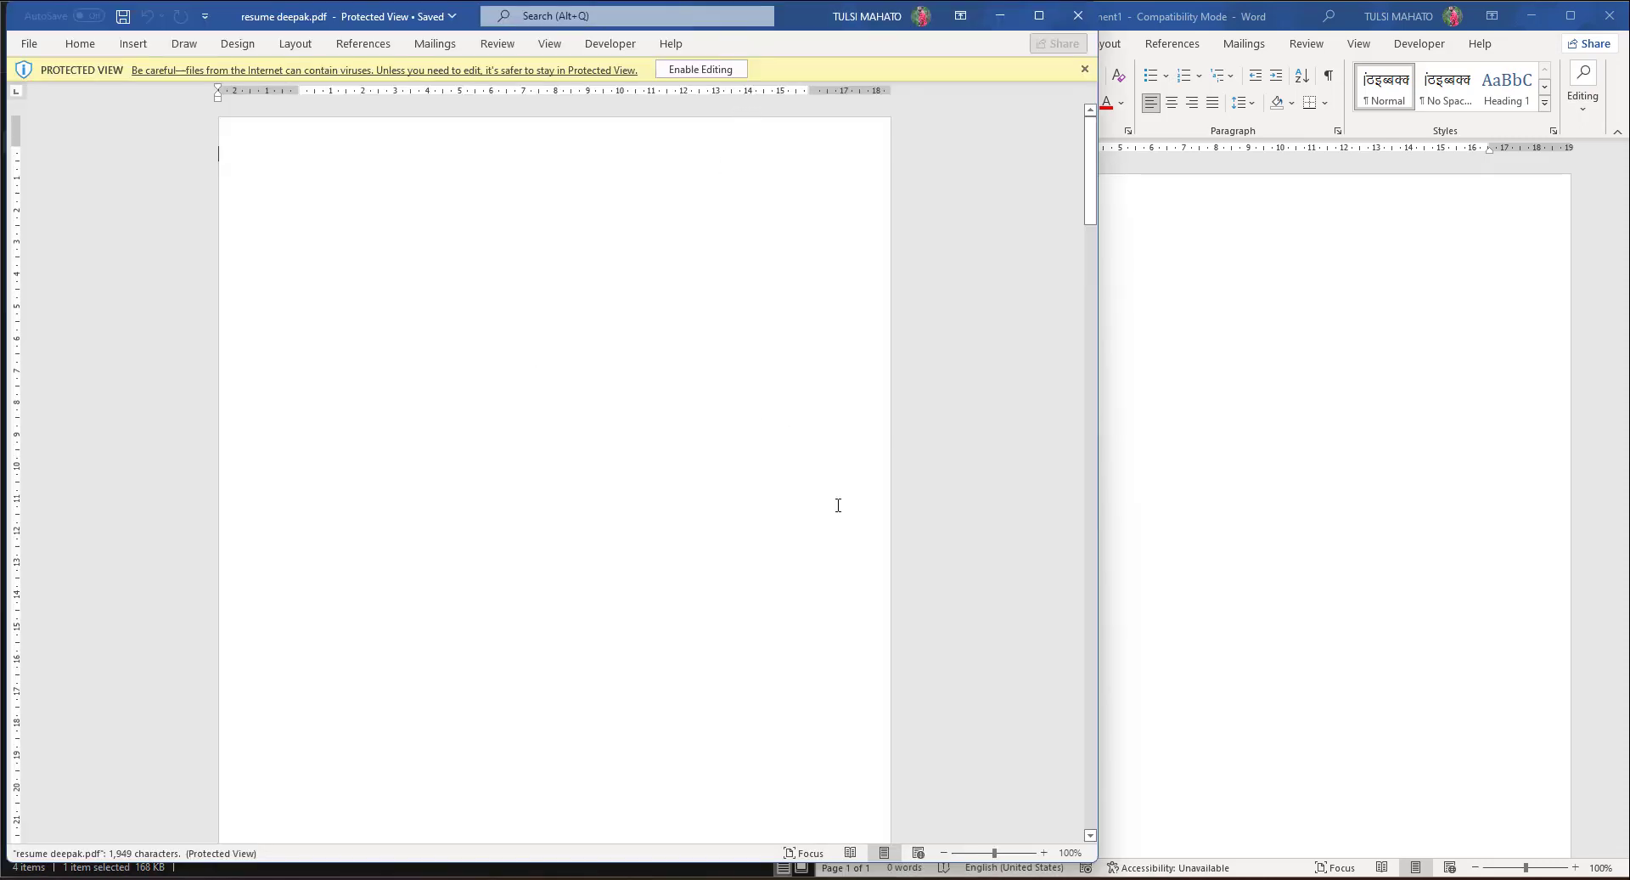
pyautogui.click(686, 70)
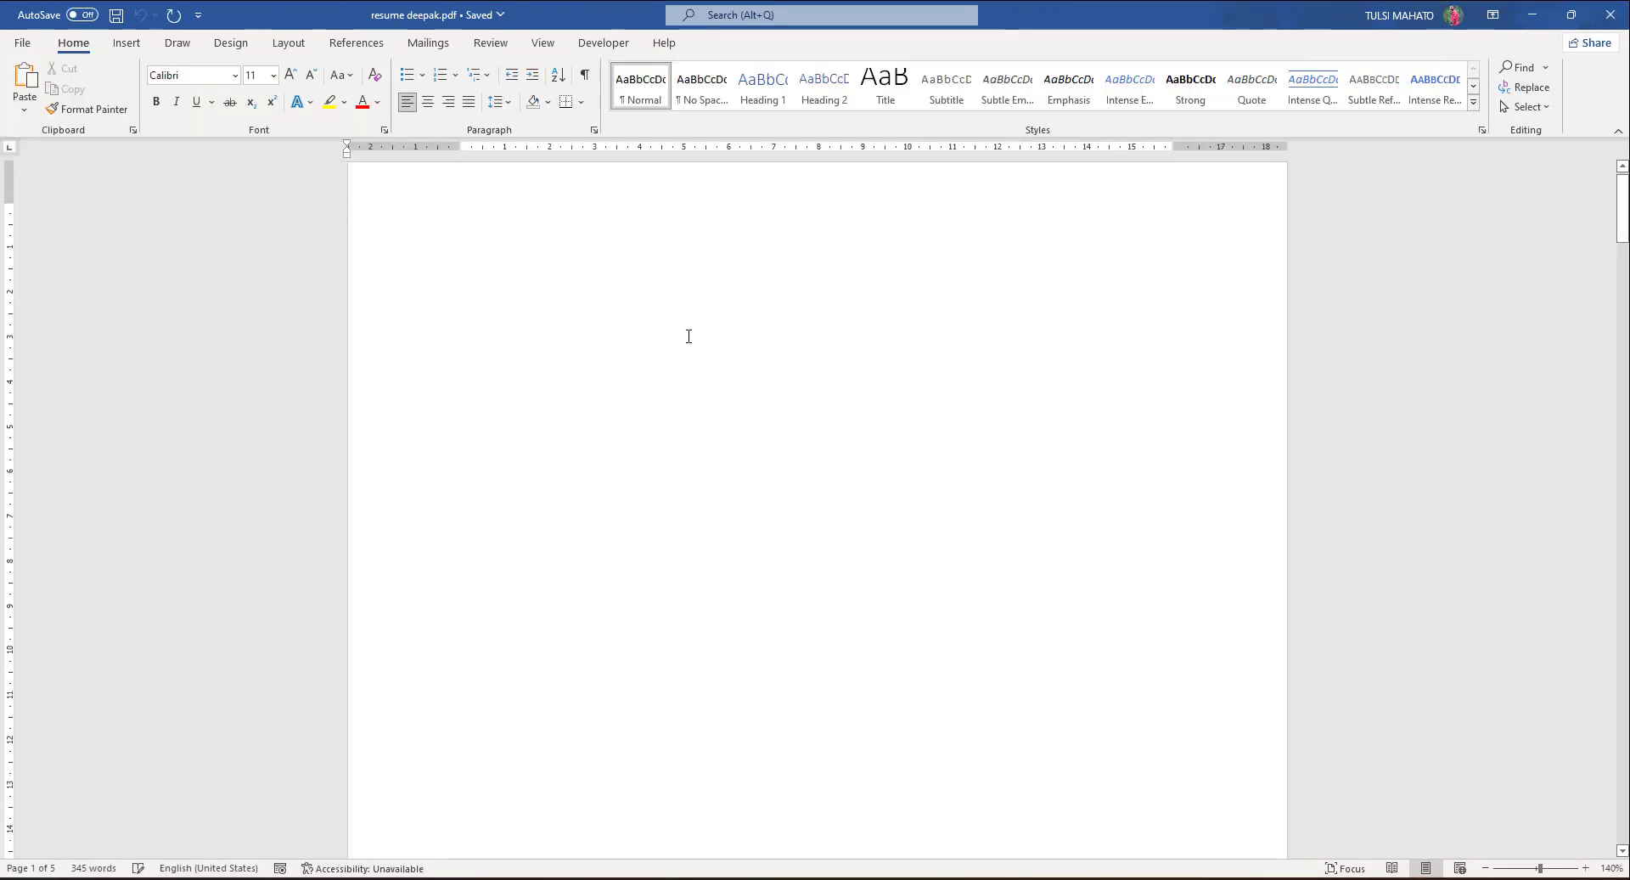
pyautogui.scroll(-10, 594, 340)
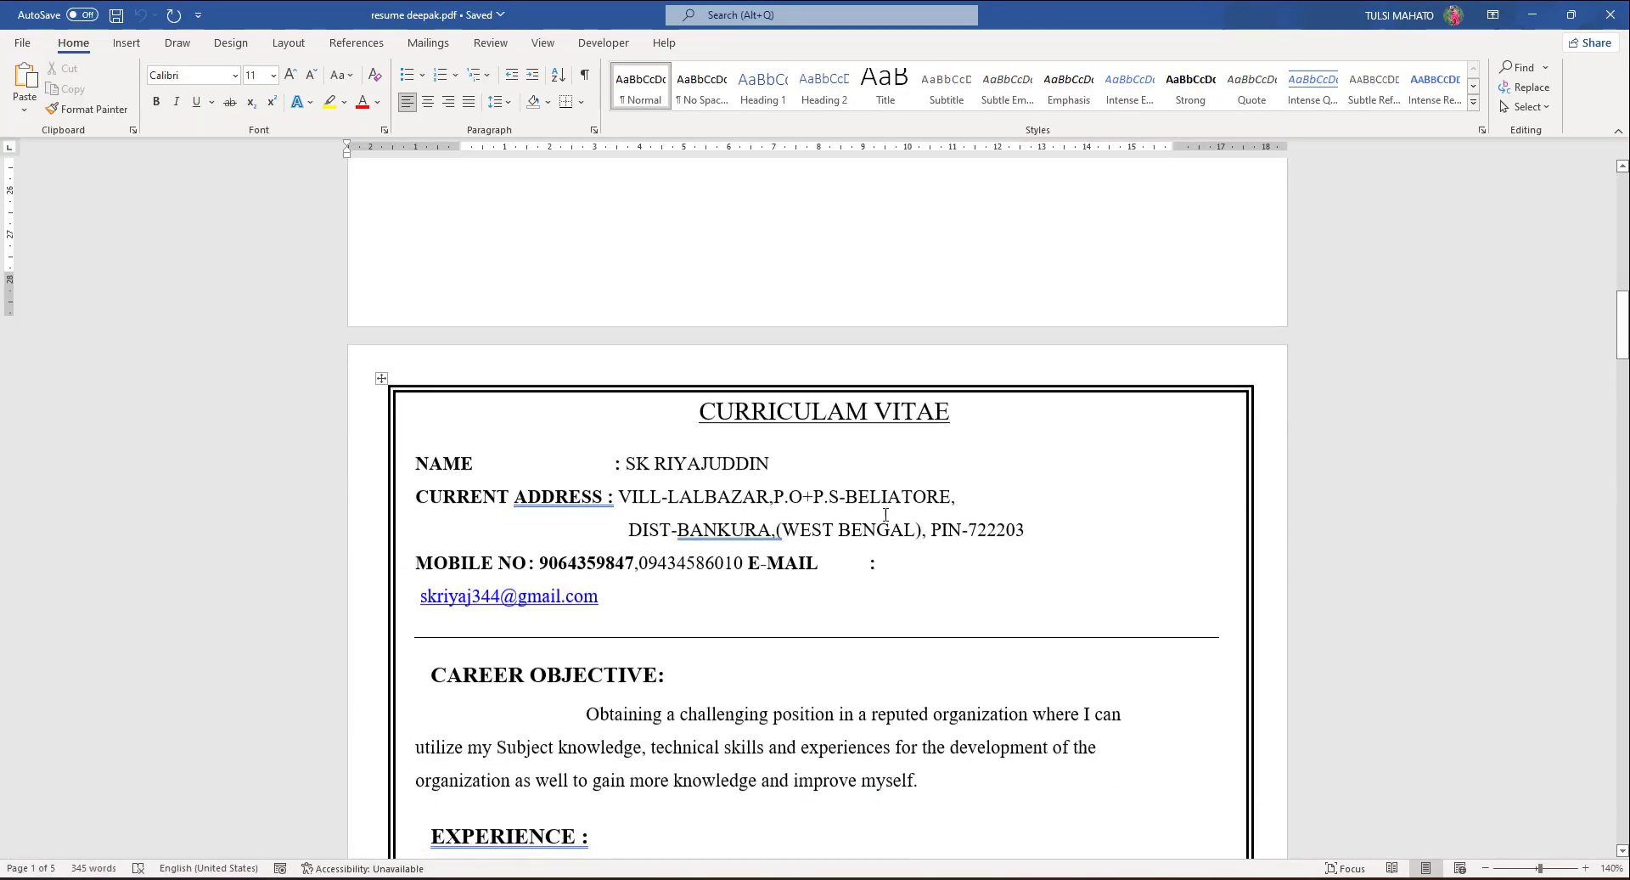
pyautogui.scroll(-2, 652, 364)
pyautogui.scroll(-3, 767, 406)
pyautogui.scroll(-3, 768, 406)
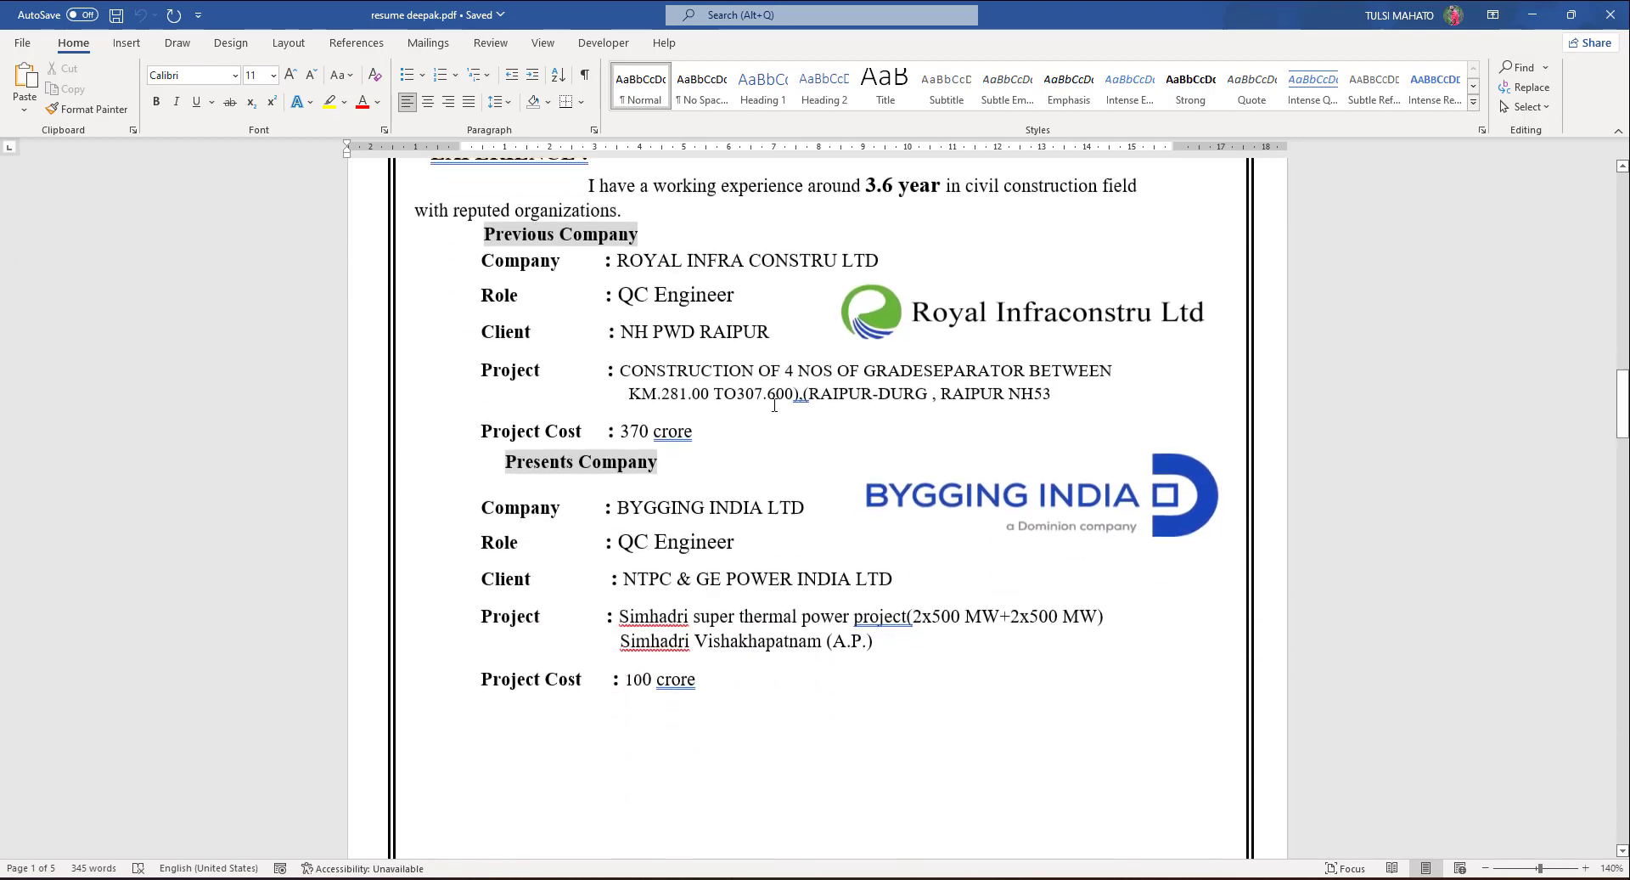
pyautogui.scroll(-2, 774, 406)
# Step: Delete the KEY RESPONSIBILITIES heading and bullets, leaving the résumé at 248 words
pyautogui.scroll(-10, 866, 497)
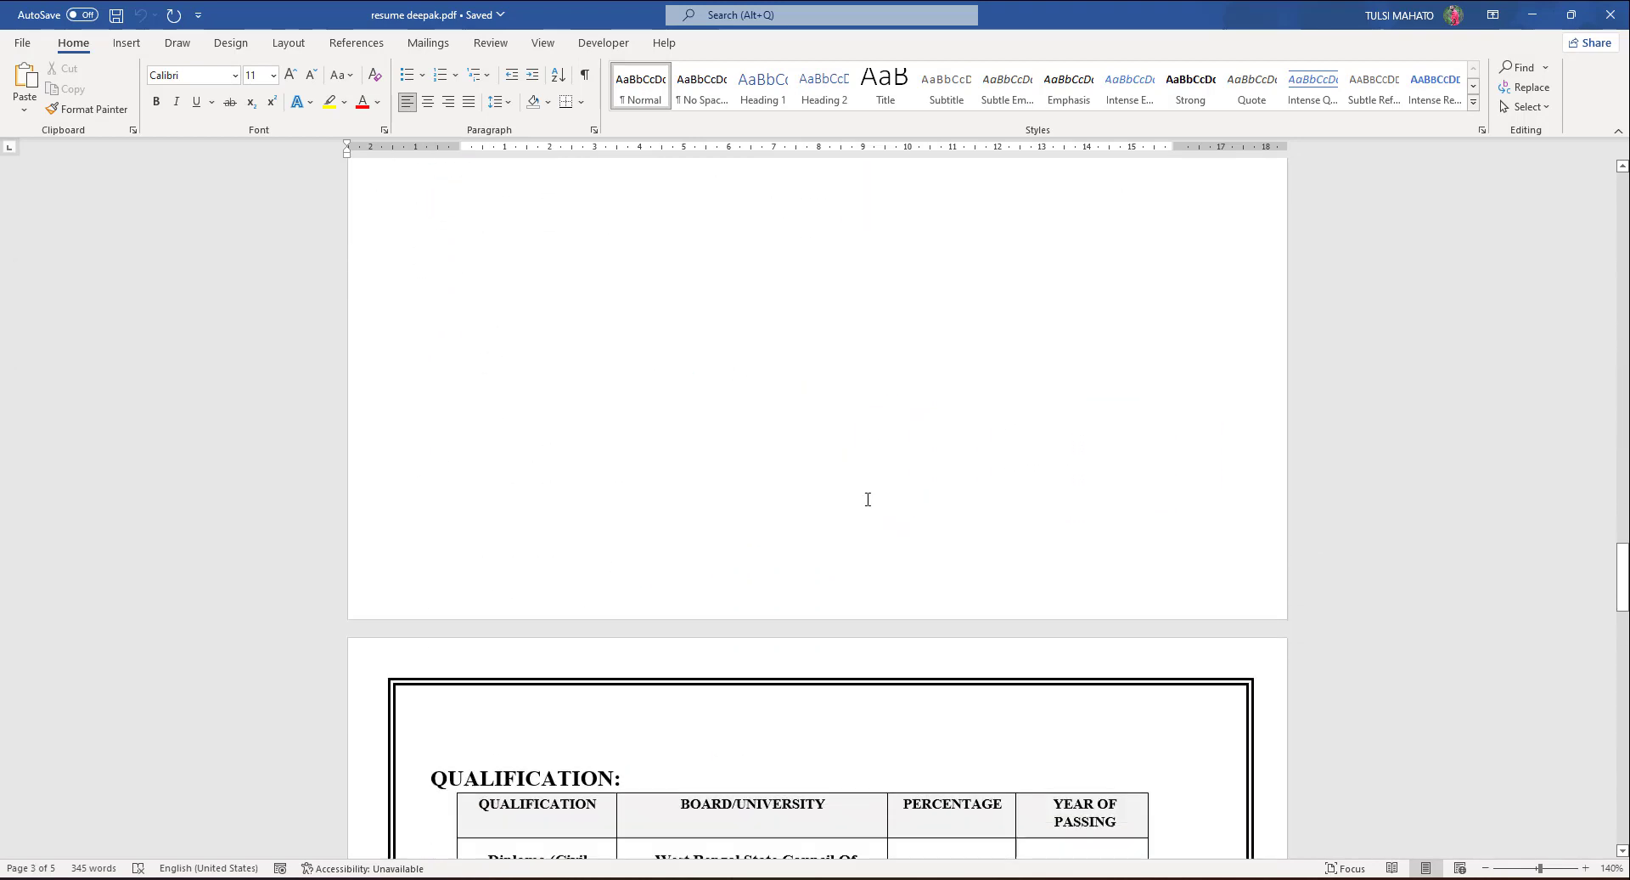
pyautogui.scroll(-5, 866, 497)
pyautogui.scroll(-2, 866, 497)
pyautogui.scroll(-2, 866, 497)
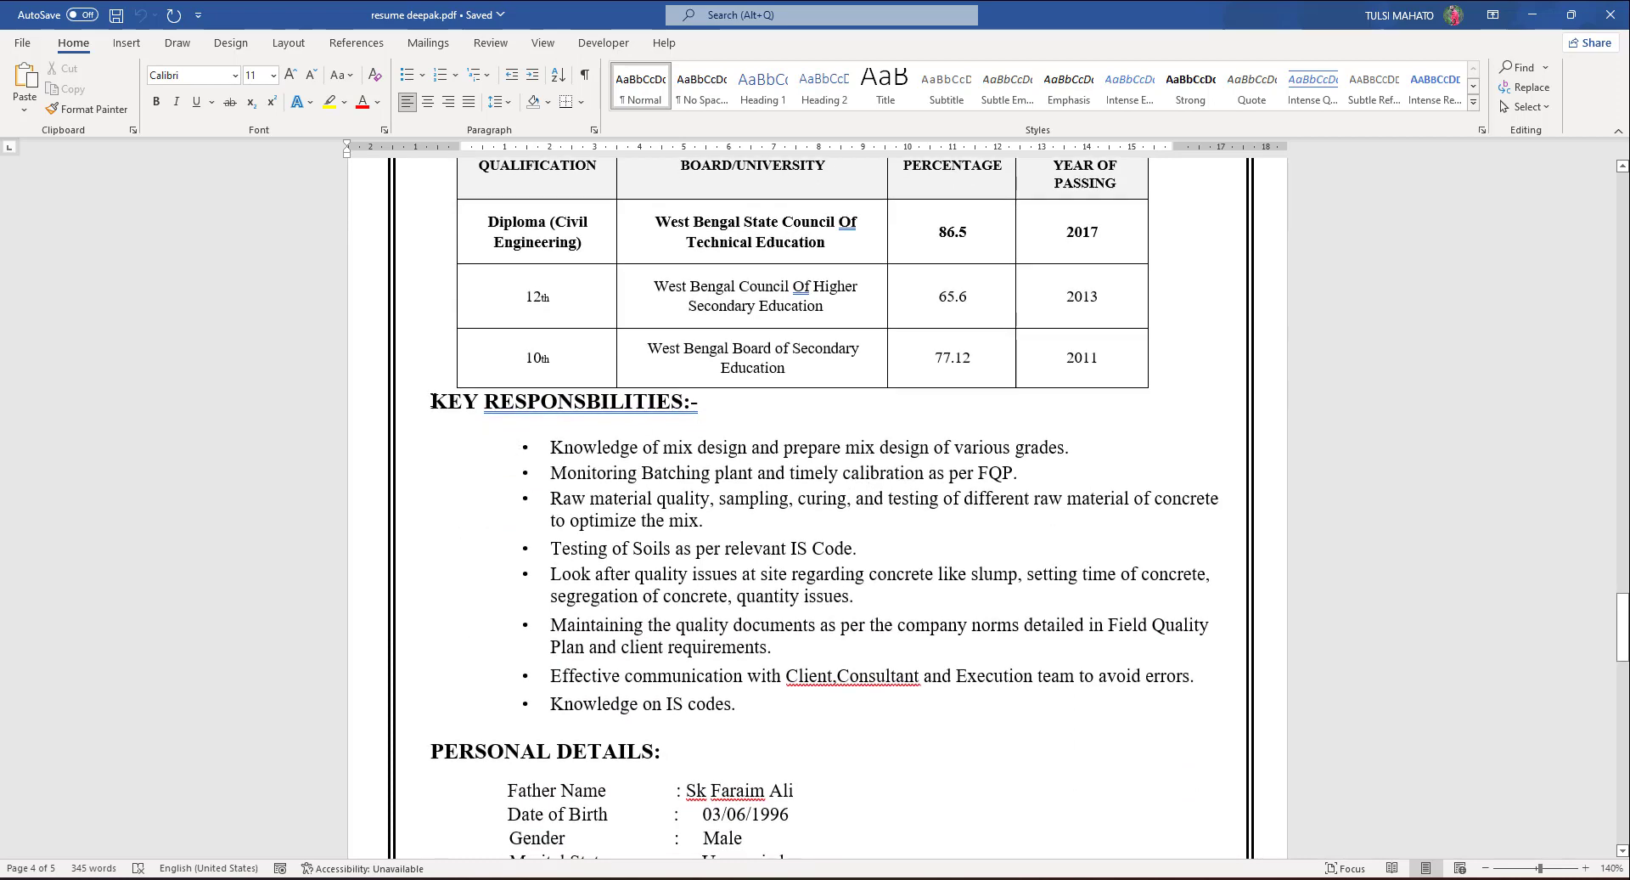
pyautogui.moveTo(432, 400); pyautogui.dragTo(899, 702)
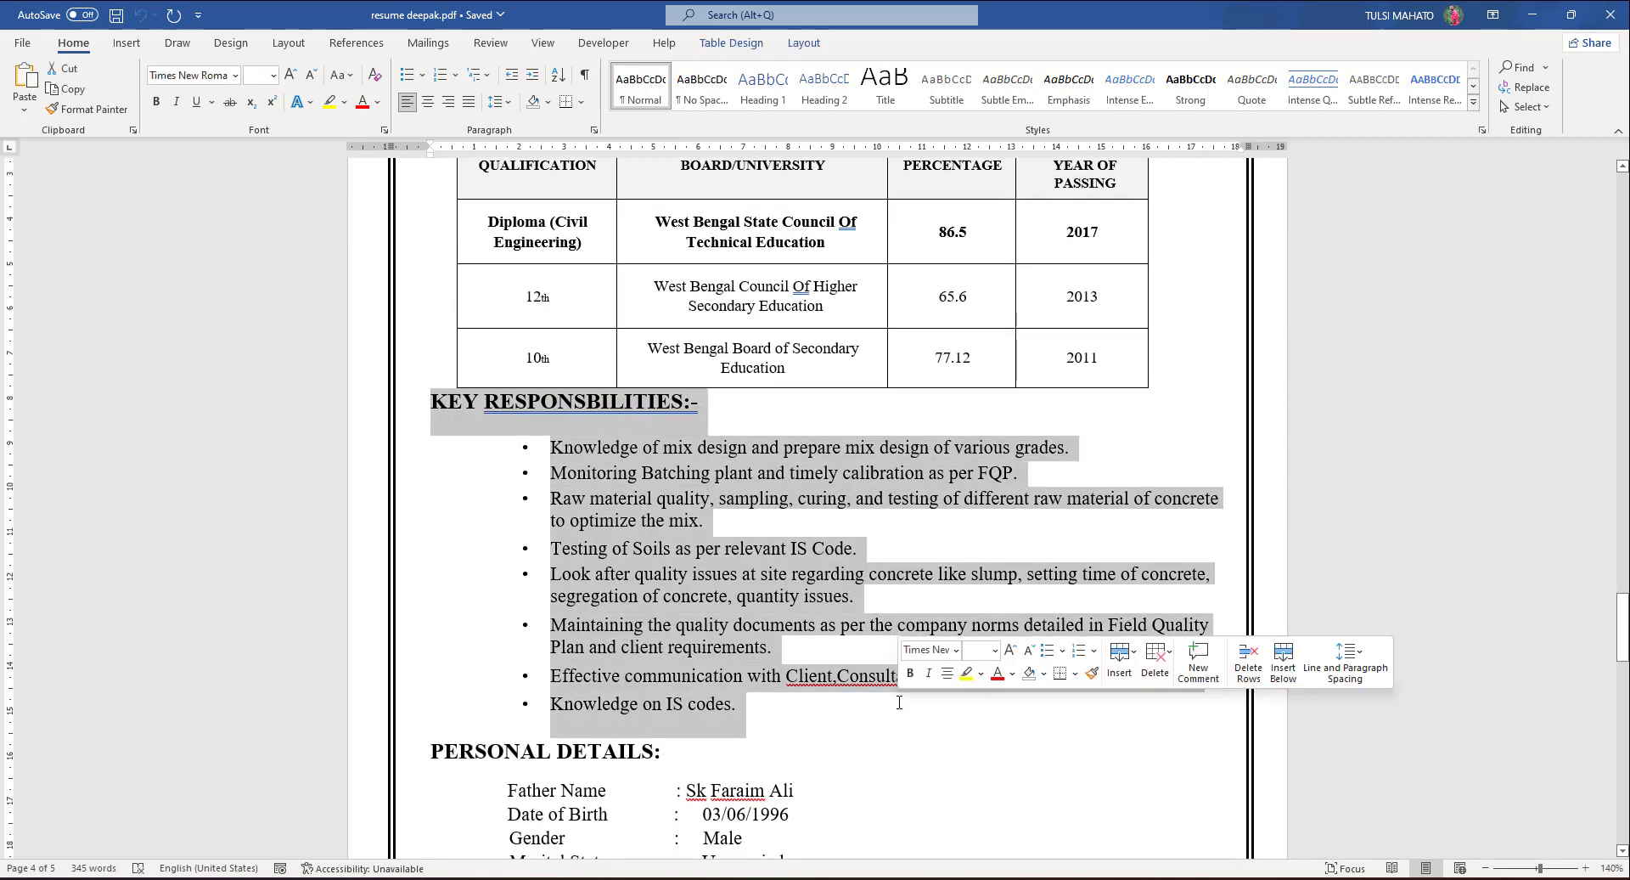
pyautogui.press('Delete')
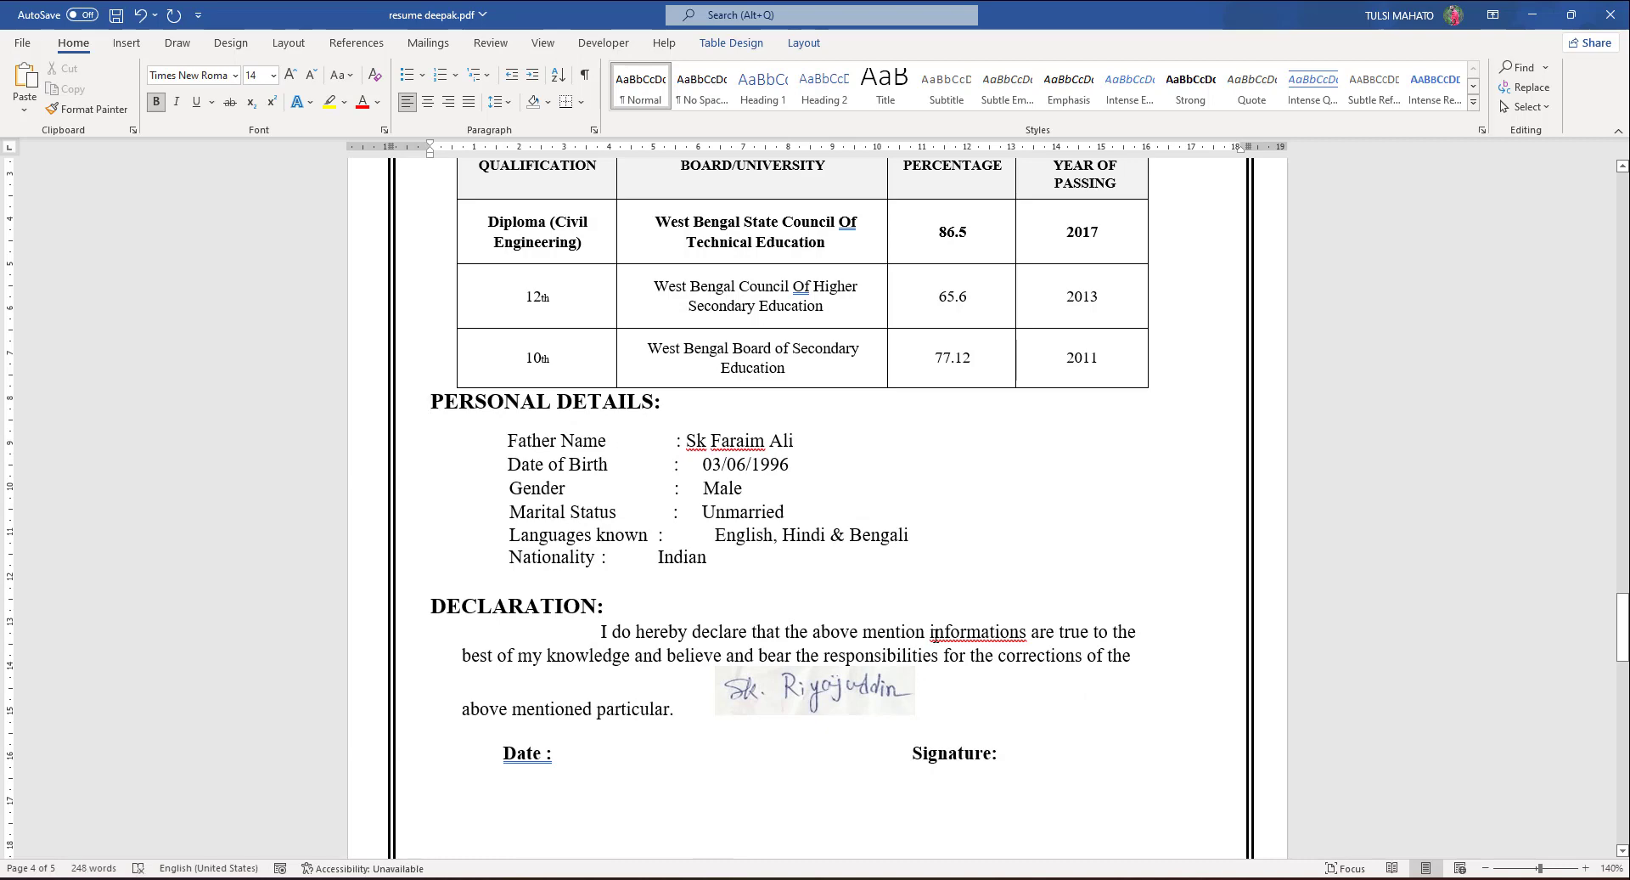
pyautogui.scroll(-4, 977, 473)
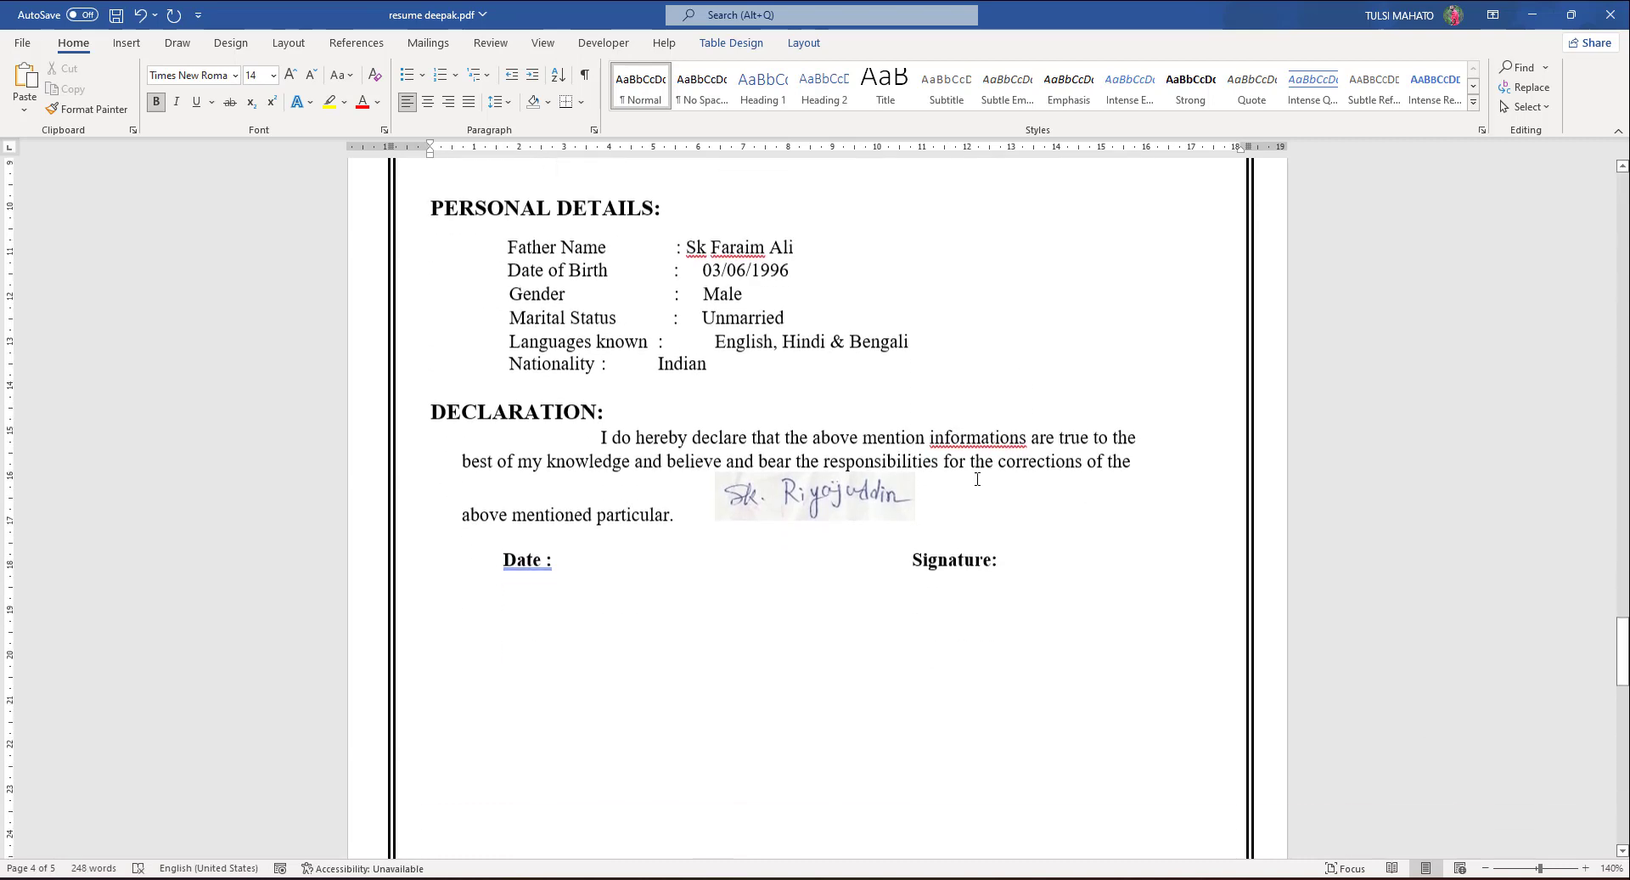
pyautogui.scroll(-1, 977, 479)
pyautogui.click(777, 452)
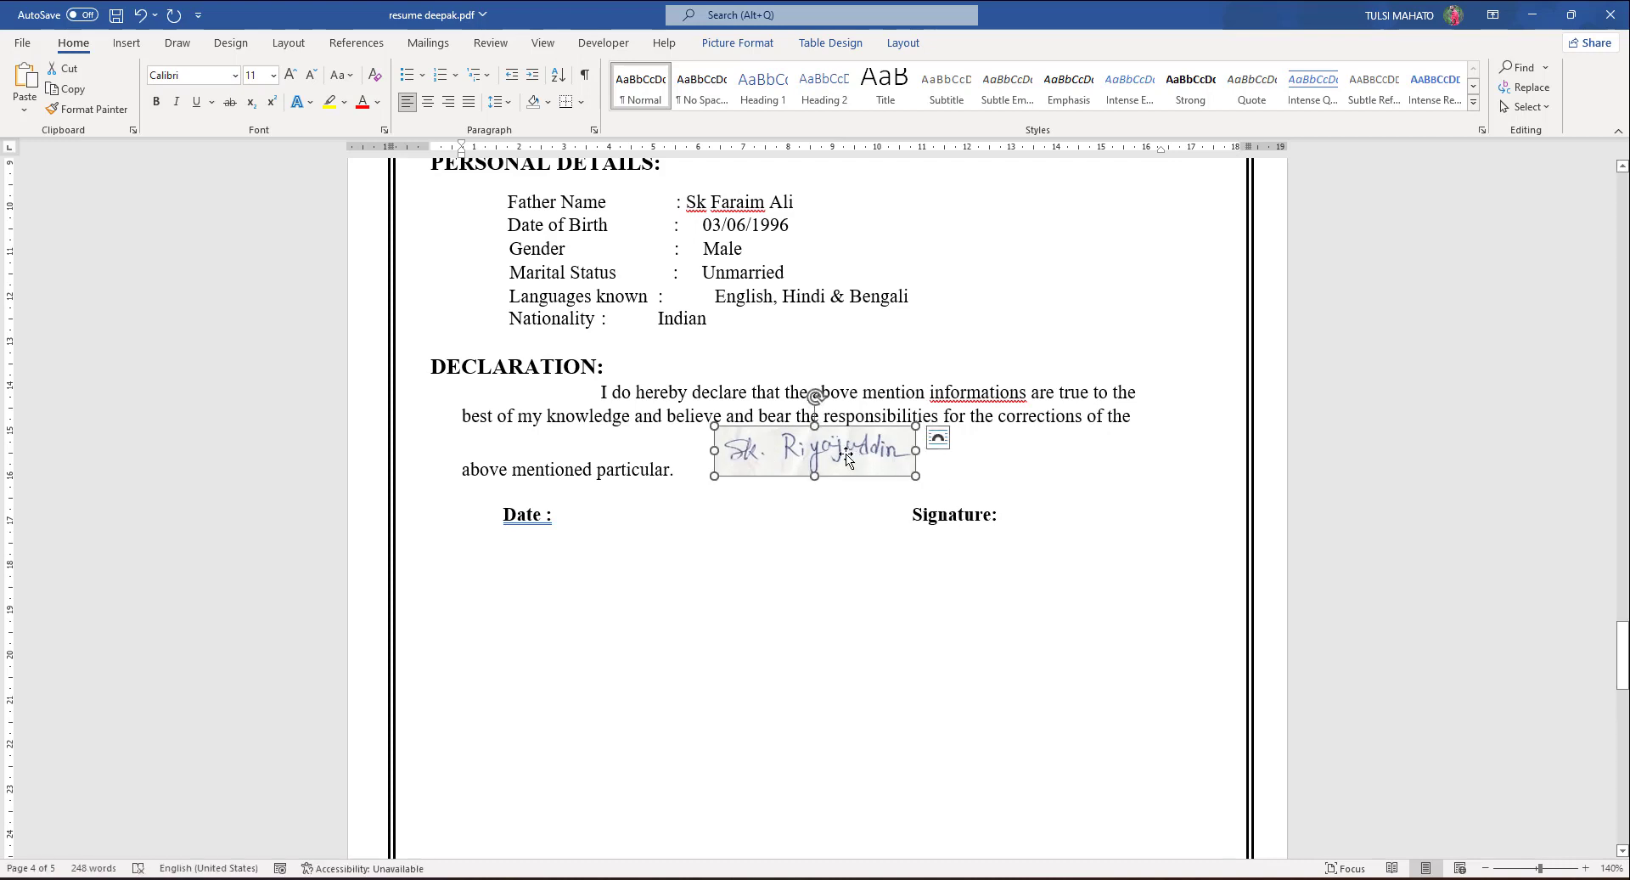
# Step: Make the signature picture wrap with text and drag it beneath the Signature: label
pyautogui.moveTo(846, 455); pyautogui.dragTo(841, 454)
pyautogui.moveTo(828, 450); pyautogui.dragTo(822, 445)
pyautogui.doubleClick(823, 448)
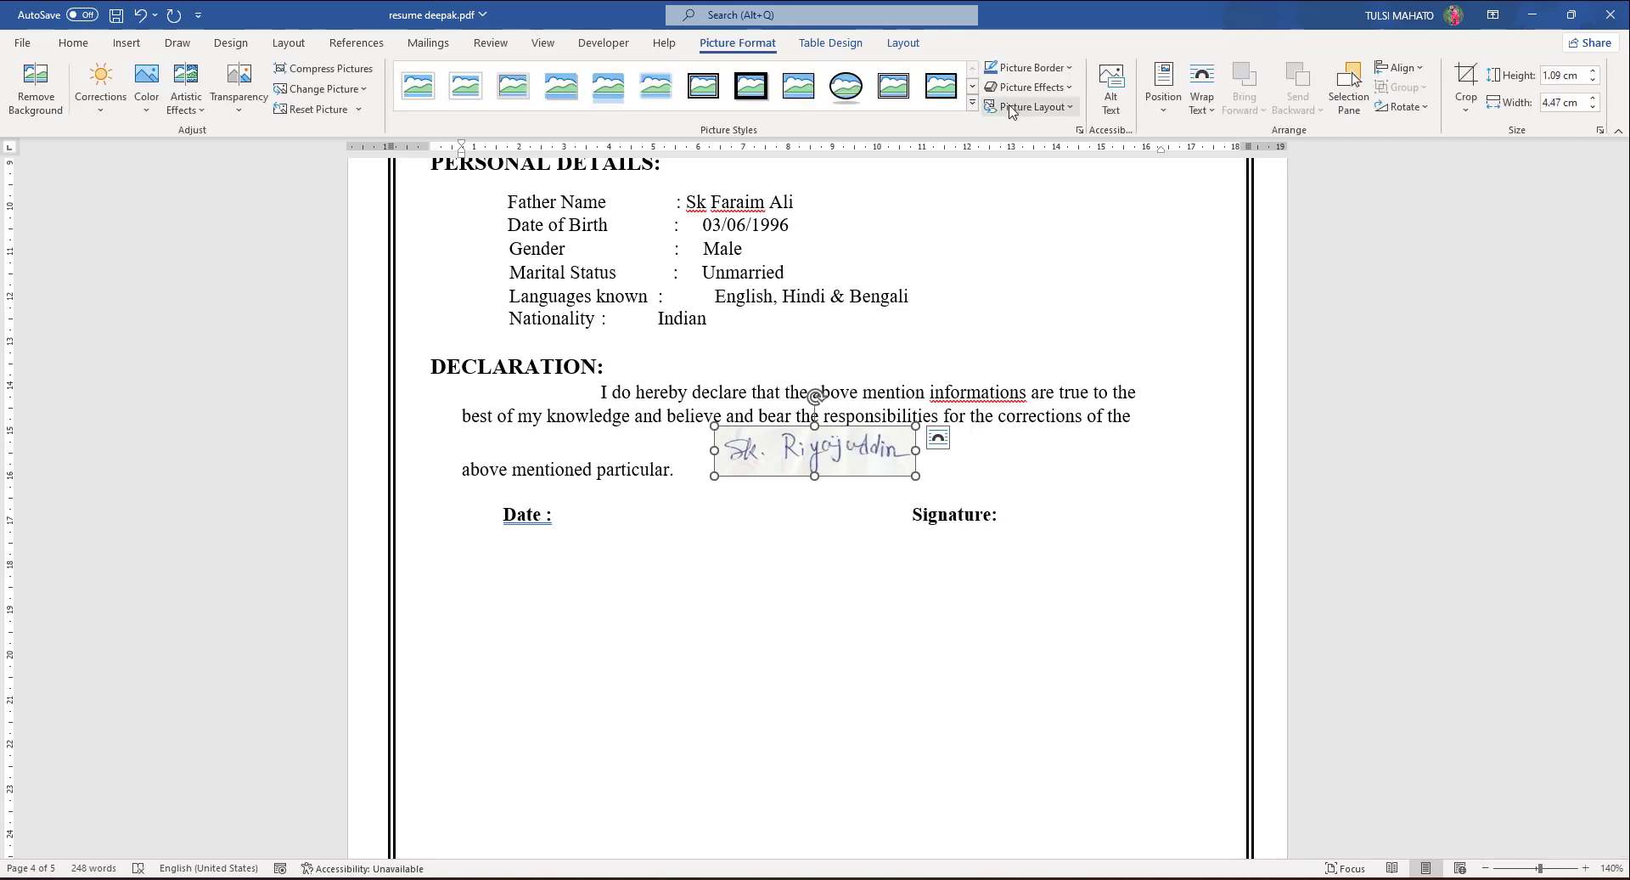
pyautogui.click(1199, 116)
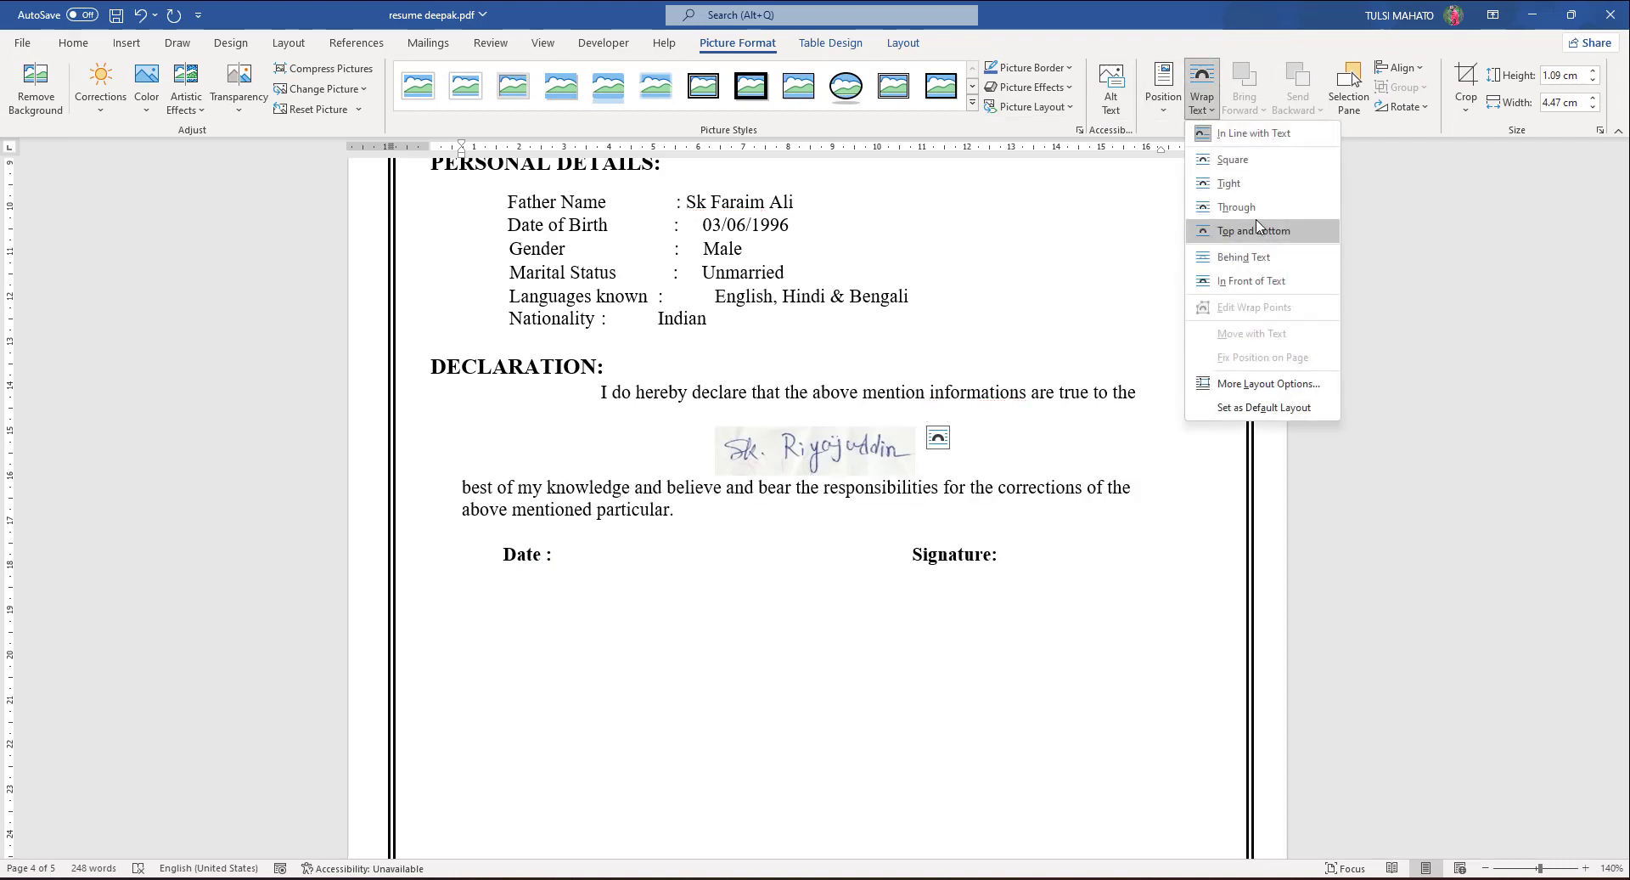
pyautogui.click(1236, 207)
pyautogui.moveTo(804, 450); pyautogui.dragTo(966, 541)
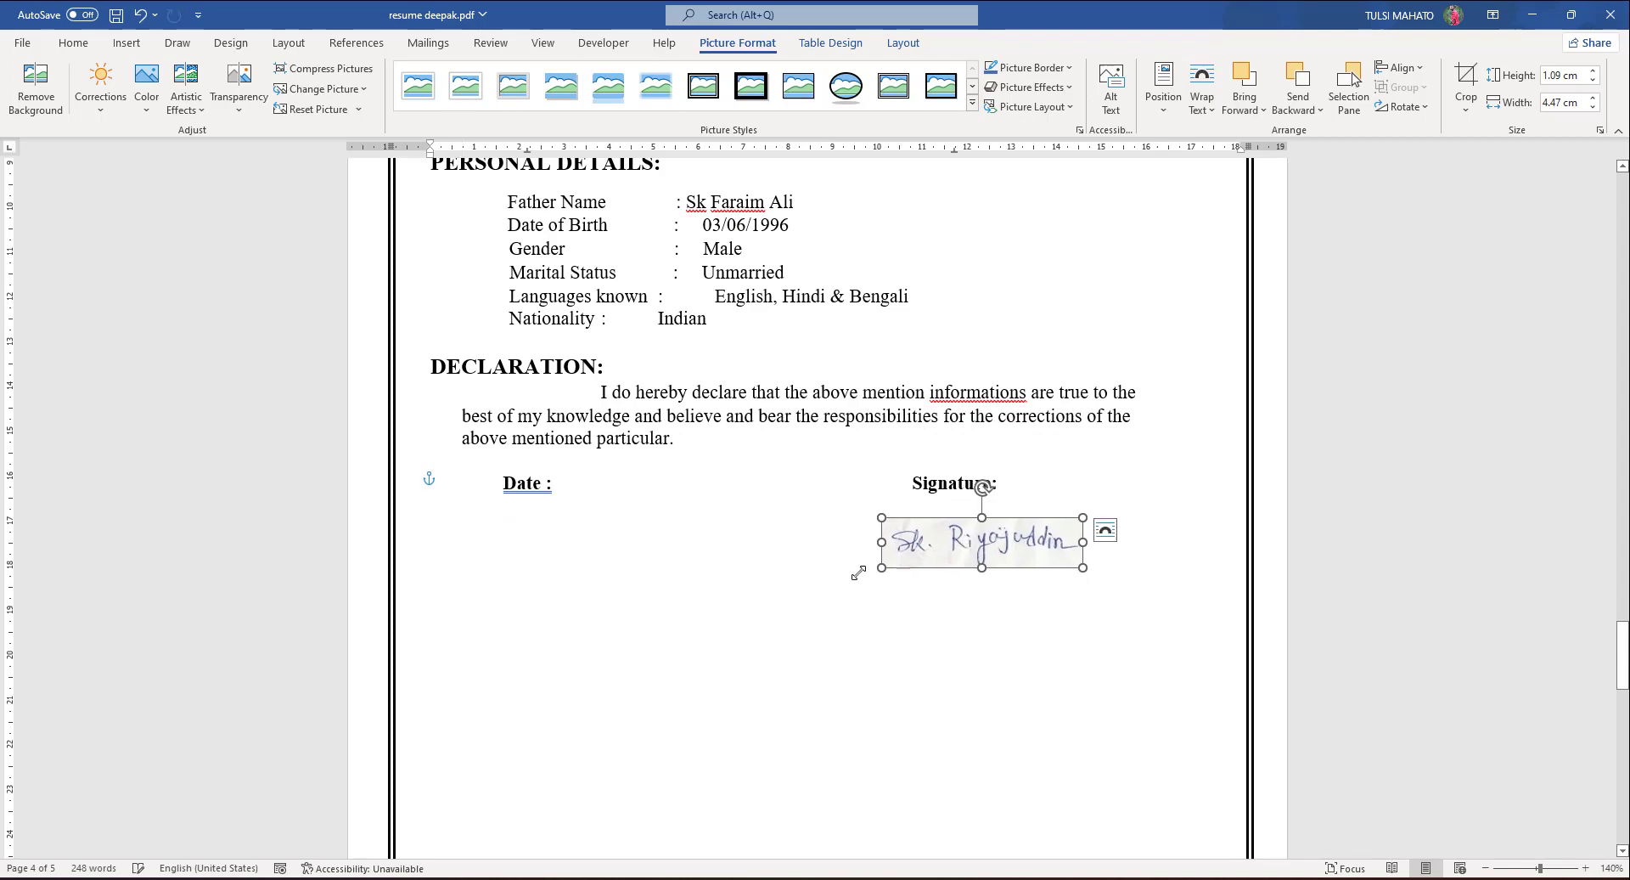
# Step: Correct 'informations' to 'information' in the Declaration paragraph
pyautogui.rightClick(977, 392)
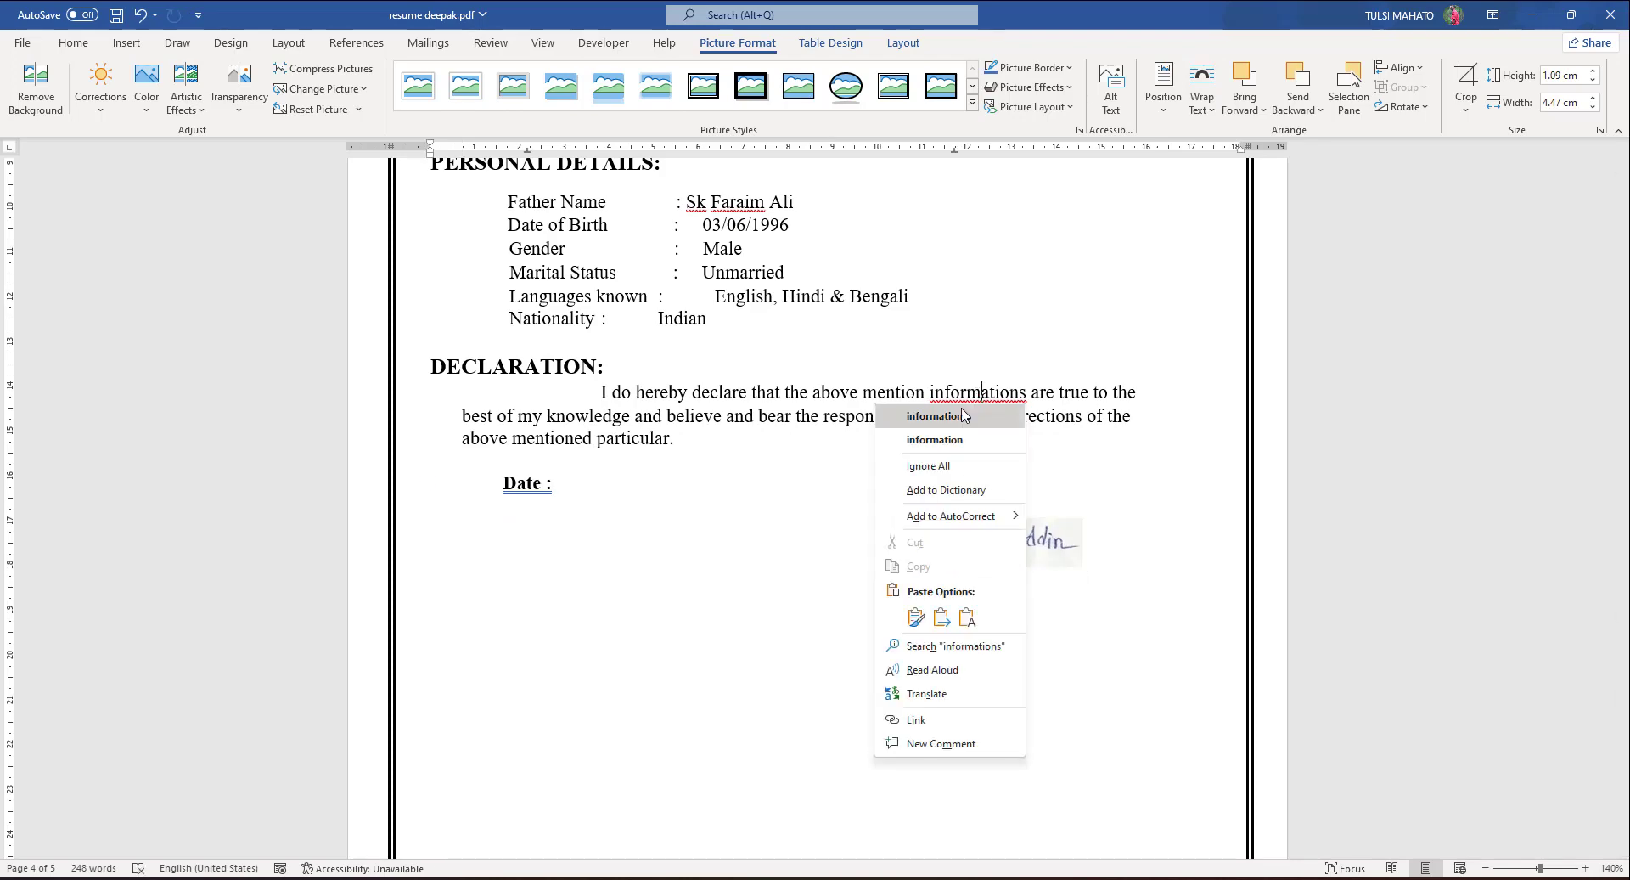
pyautogui.click(934, 413)
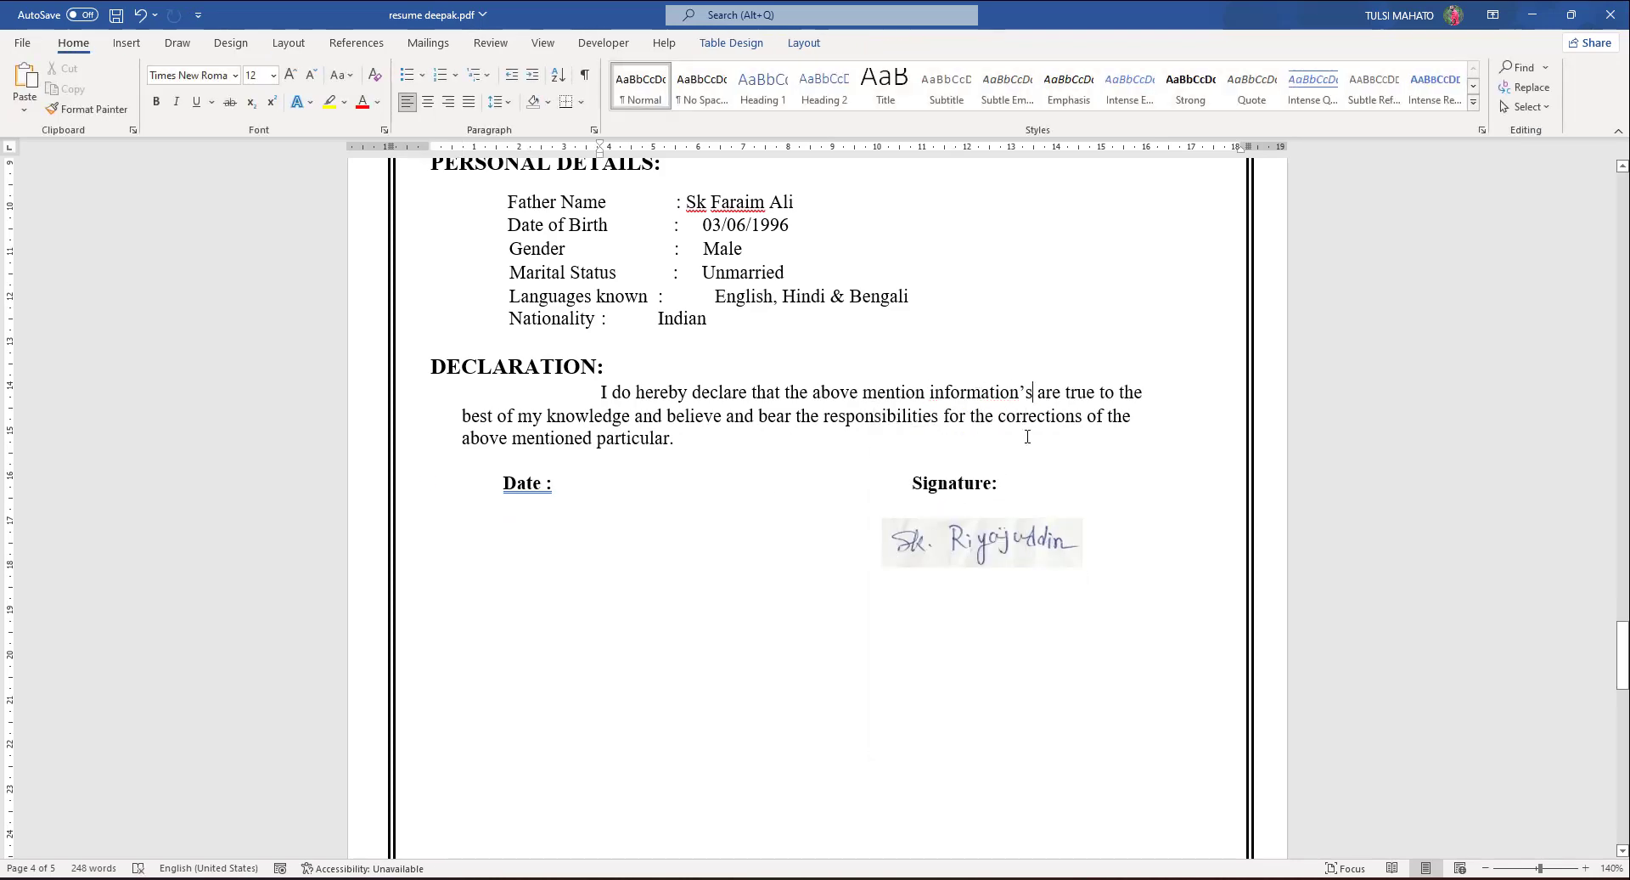
pyautogui.hotkey('ctrl', 'z')
pyautogui.click(800, 465)
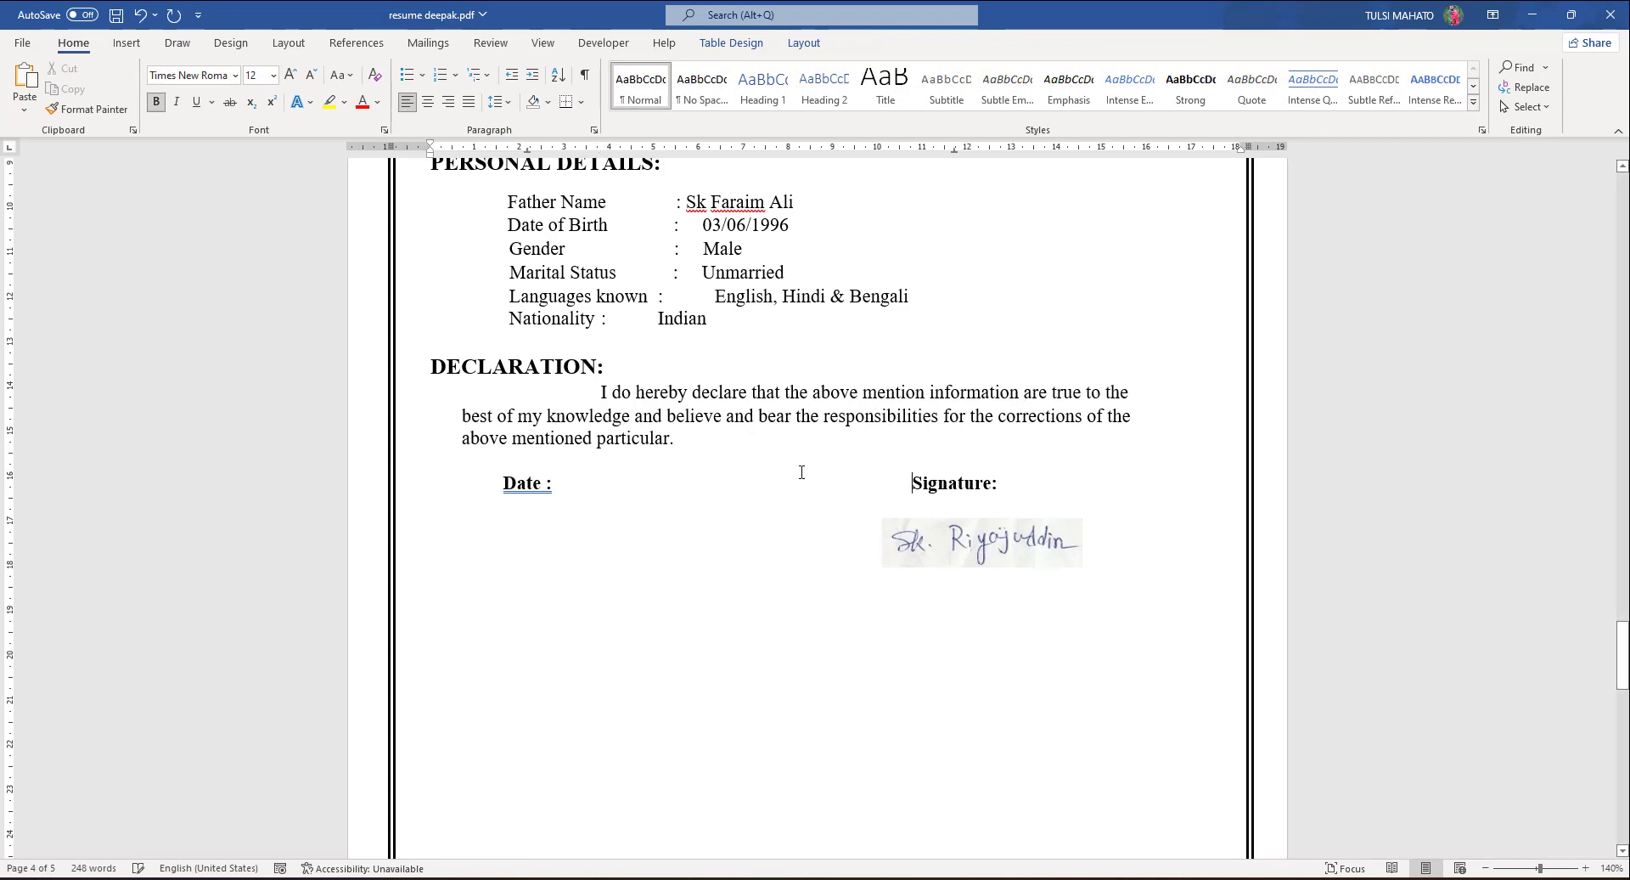
# Step: Return to the top of the résumé and restore the Word window down from full screen
pyautogui.scroll(5, 801, 467)
pyautogui.scroll(8, 801, 467)
pyautogui.scroll(2, 801, 470)
pyautogui.scroll(5, 801, 471)
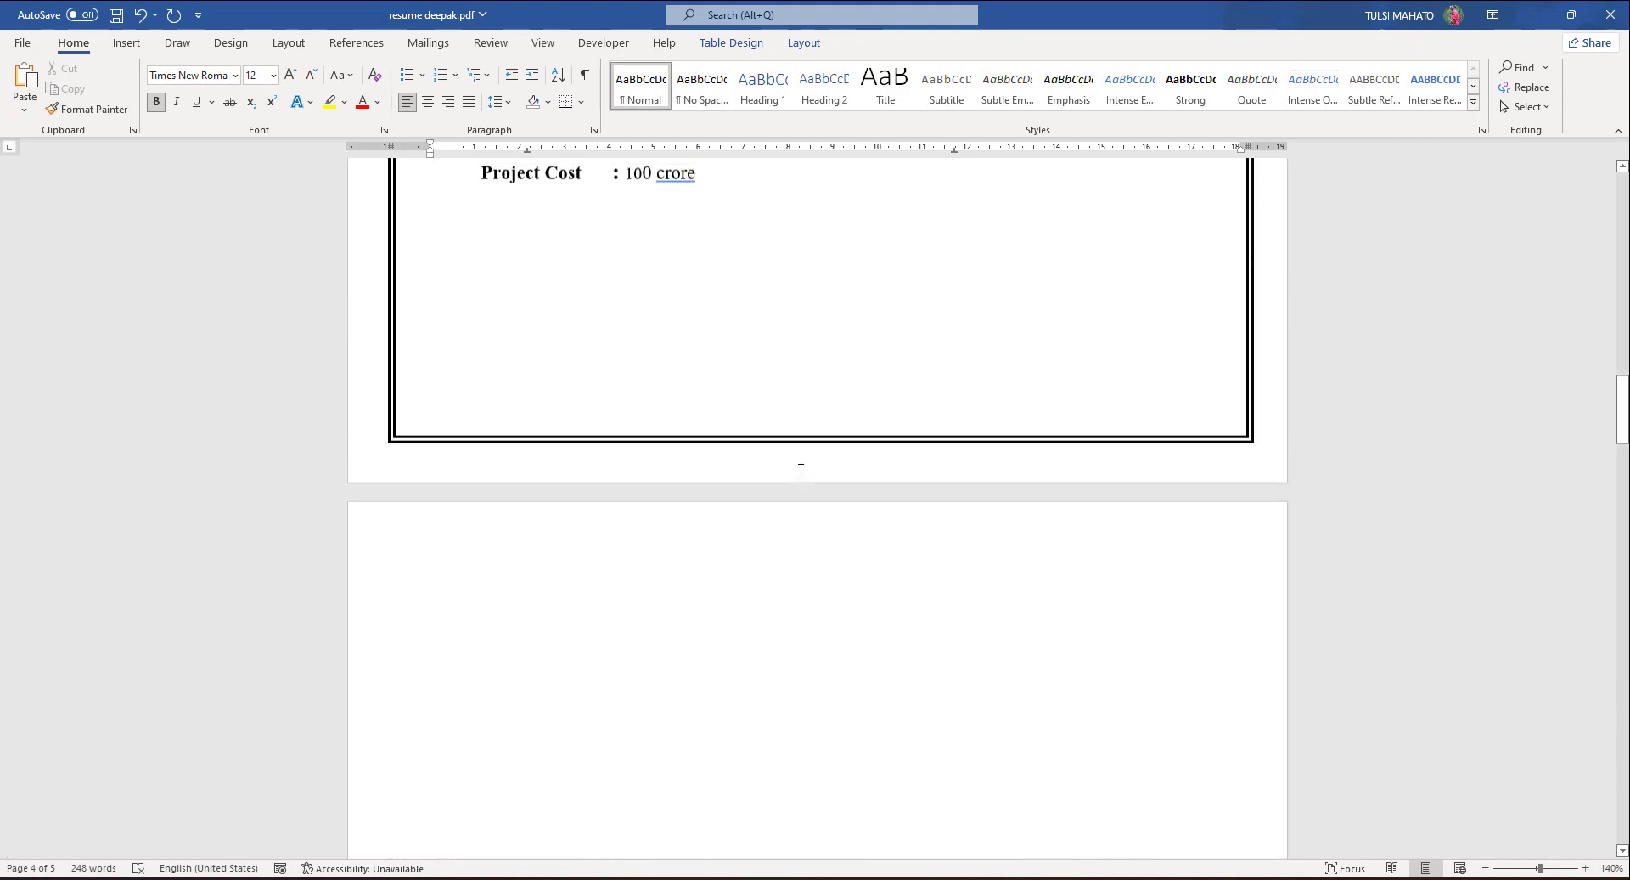
pyautogui.scroll(5, 800, 471)
pyautogui.scroll(5, 800, 470)
pyautogui.scroll(3, 801, 469)
pyautogui.scroll(2, 801, 468)
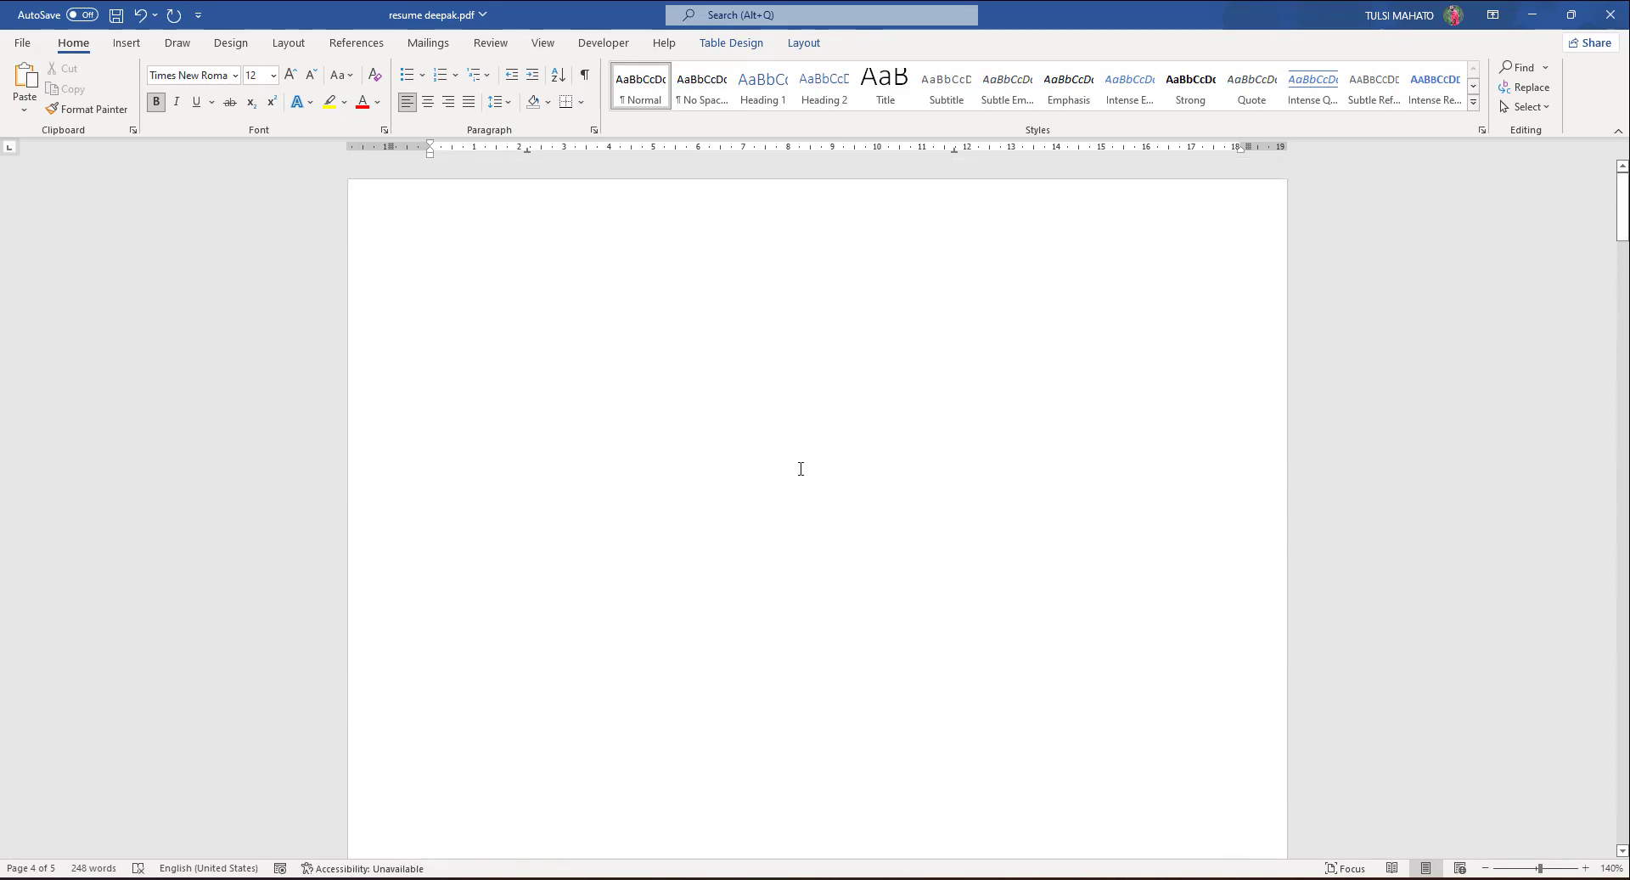
pyautogui.click(1571, 14)
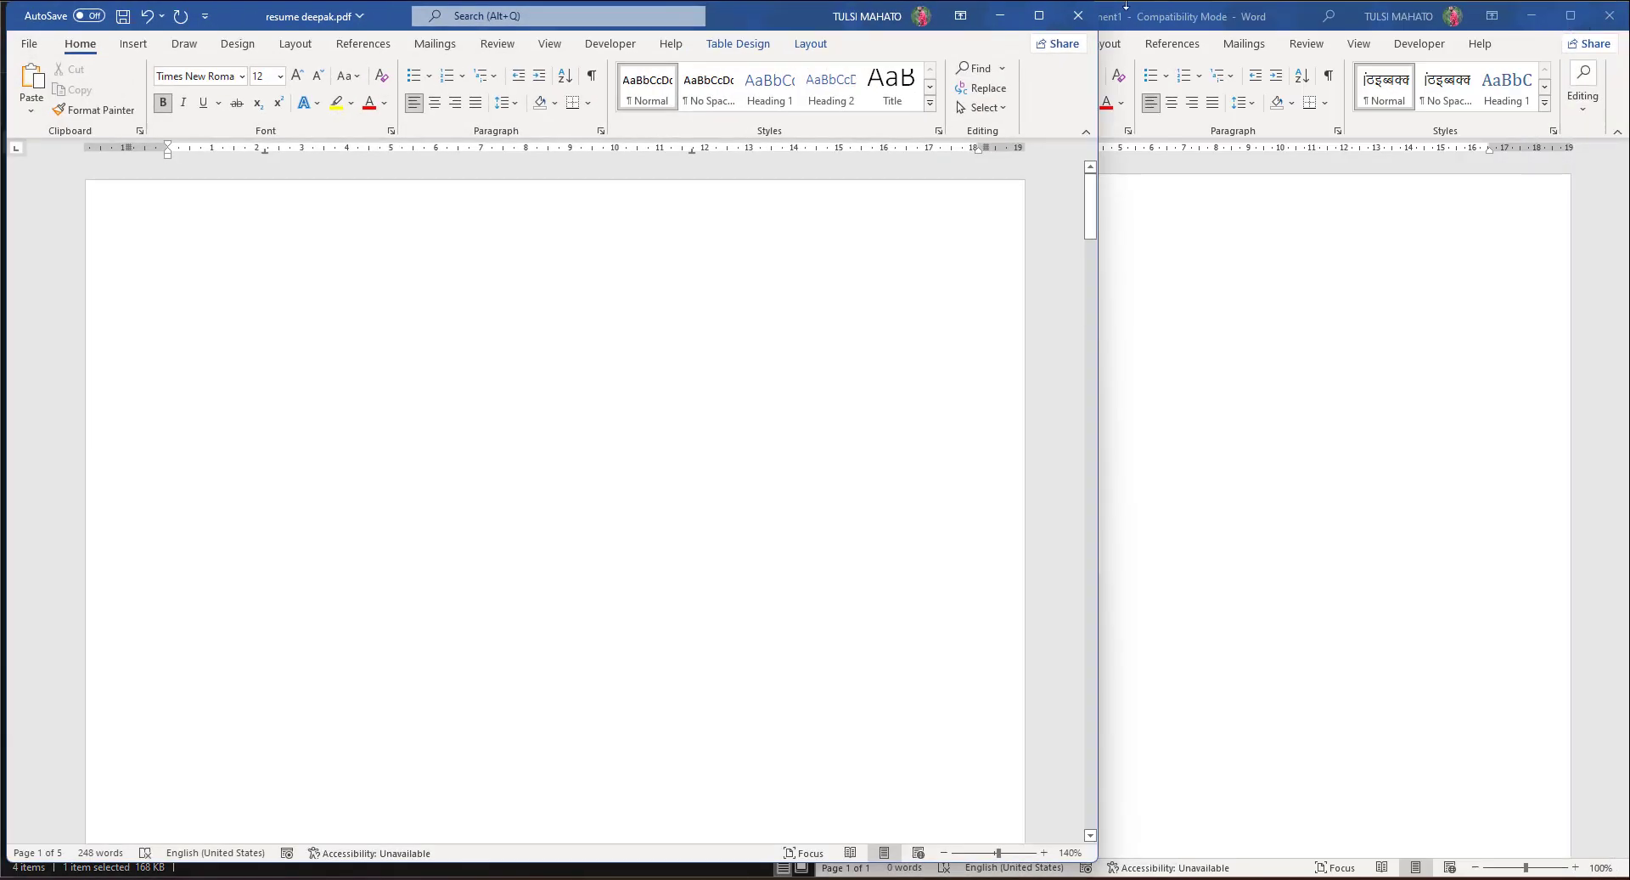
# Step: Snap Word right and drag Secondary School Examination (Class X) 2022.PDF from the sikho folder onto it
pyautogui.press('super+Right')
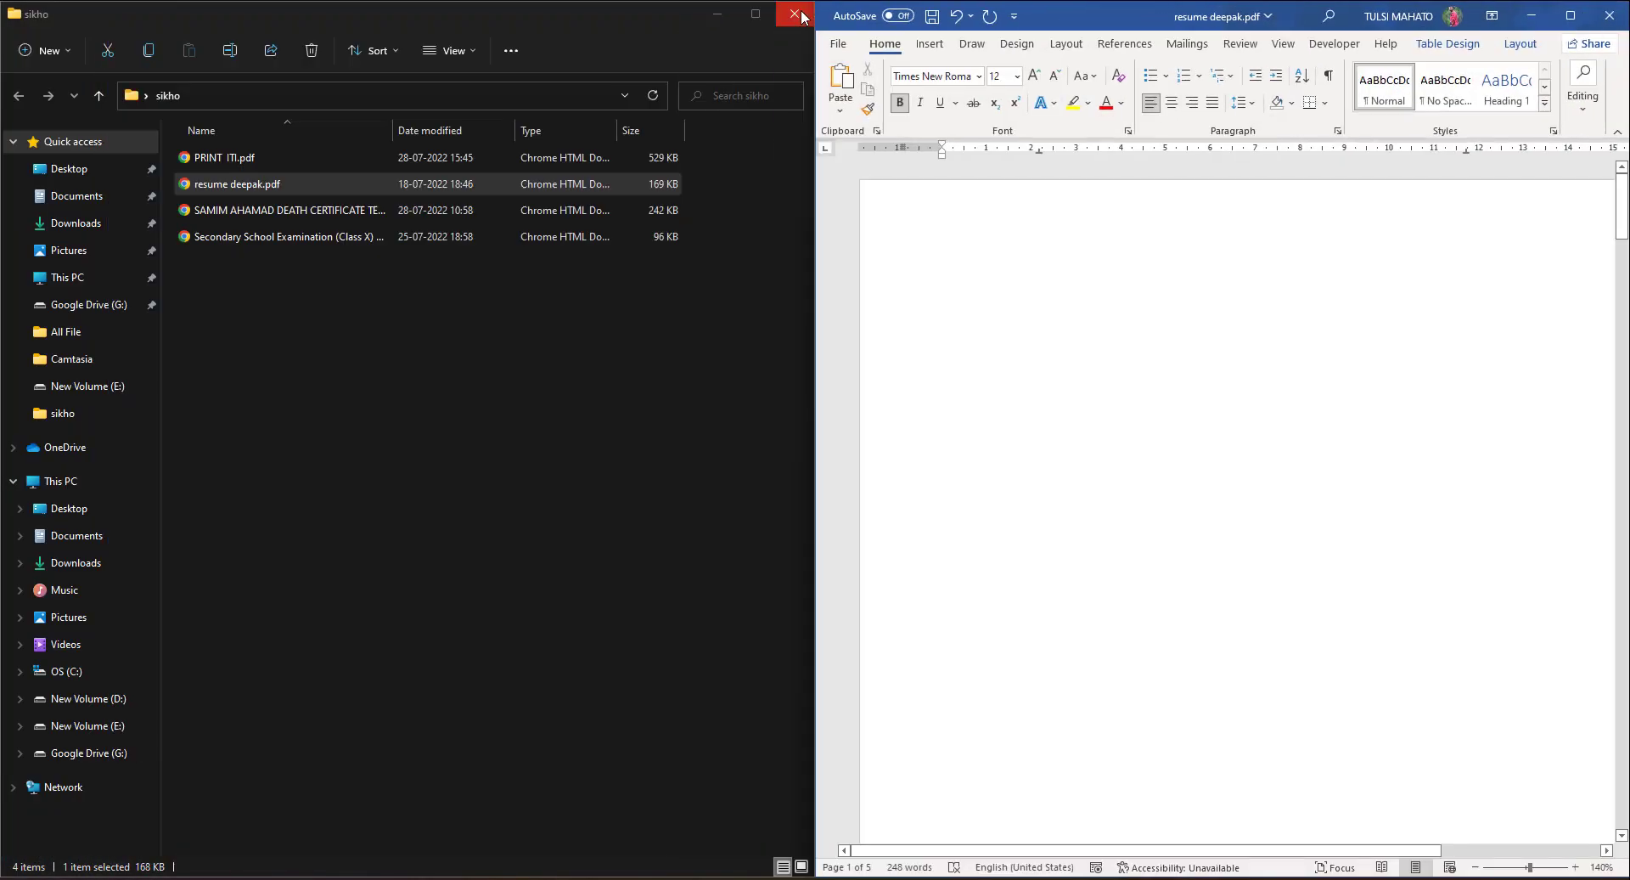
pyautogui.click(346, 242)
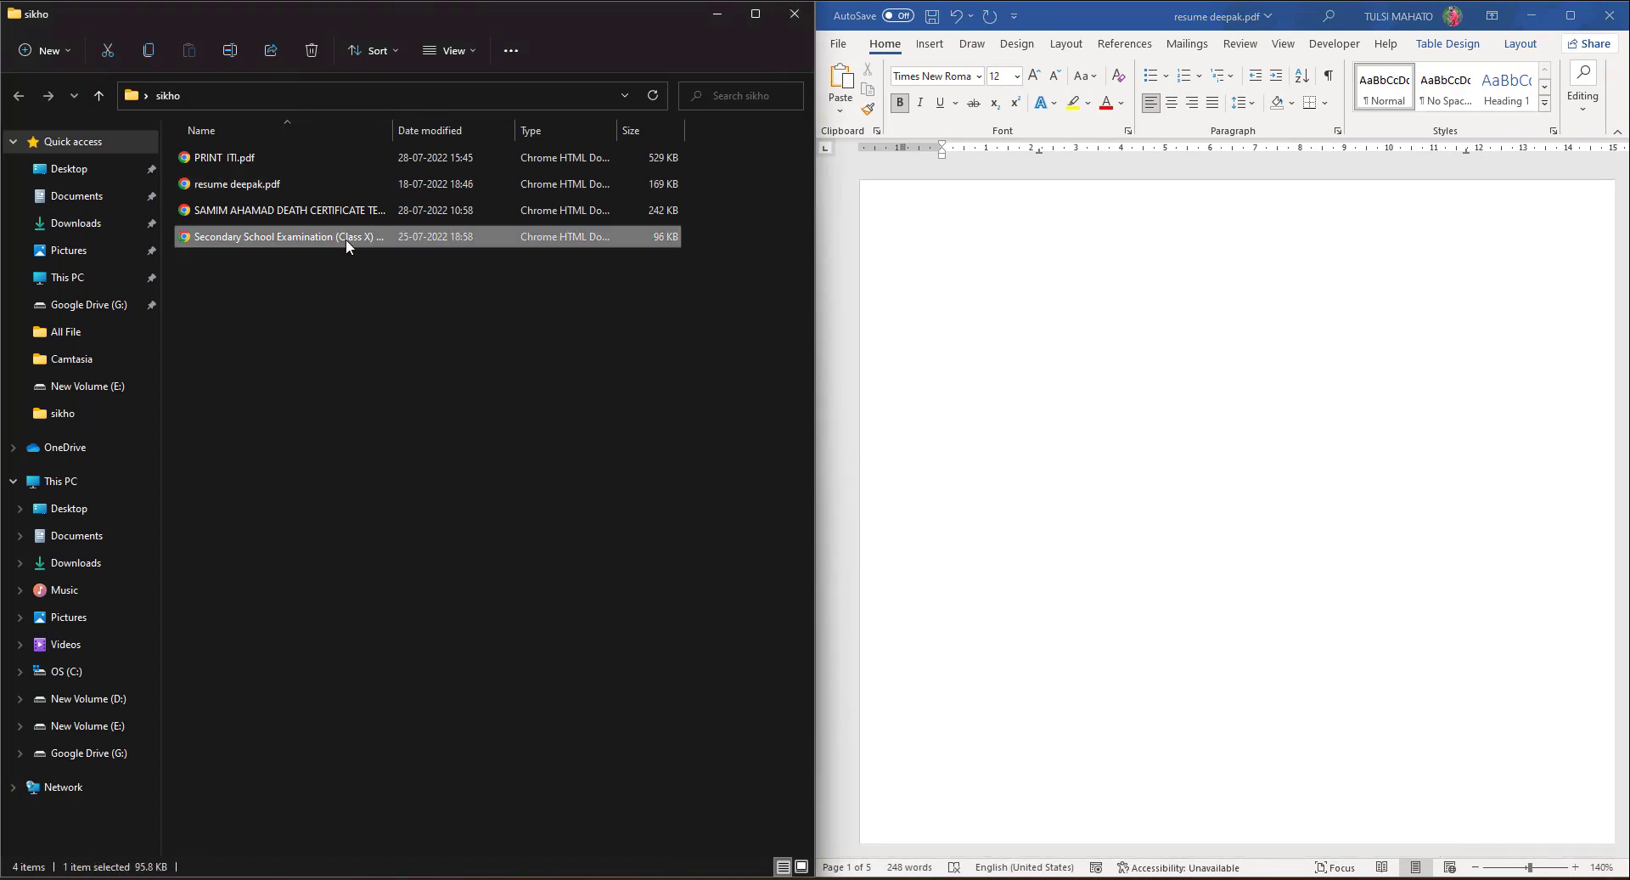
pyautogui.moveTo(333, 237); pyautogui.dragTo(1162, 18)
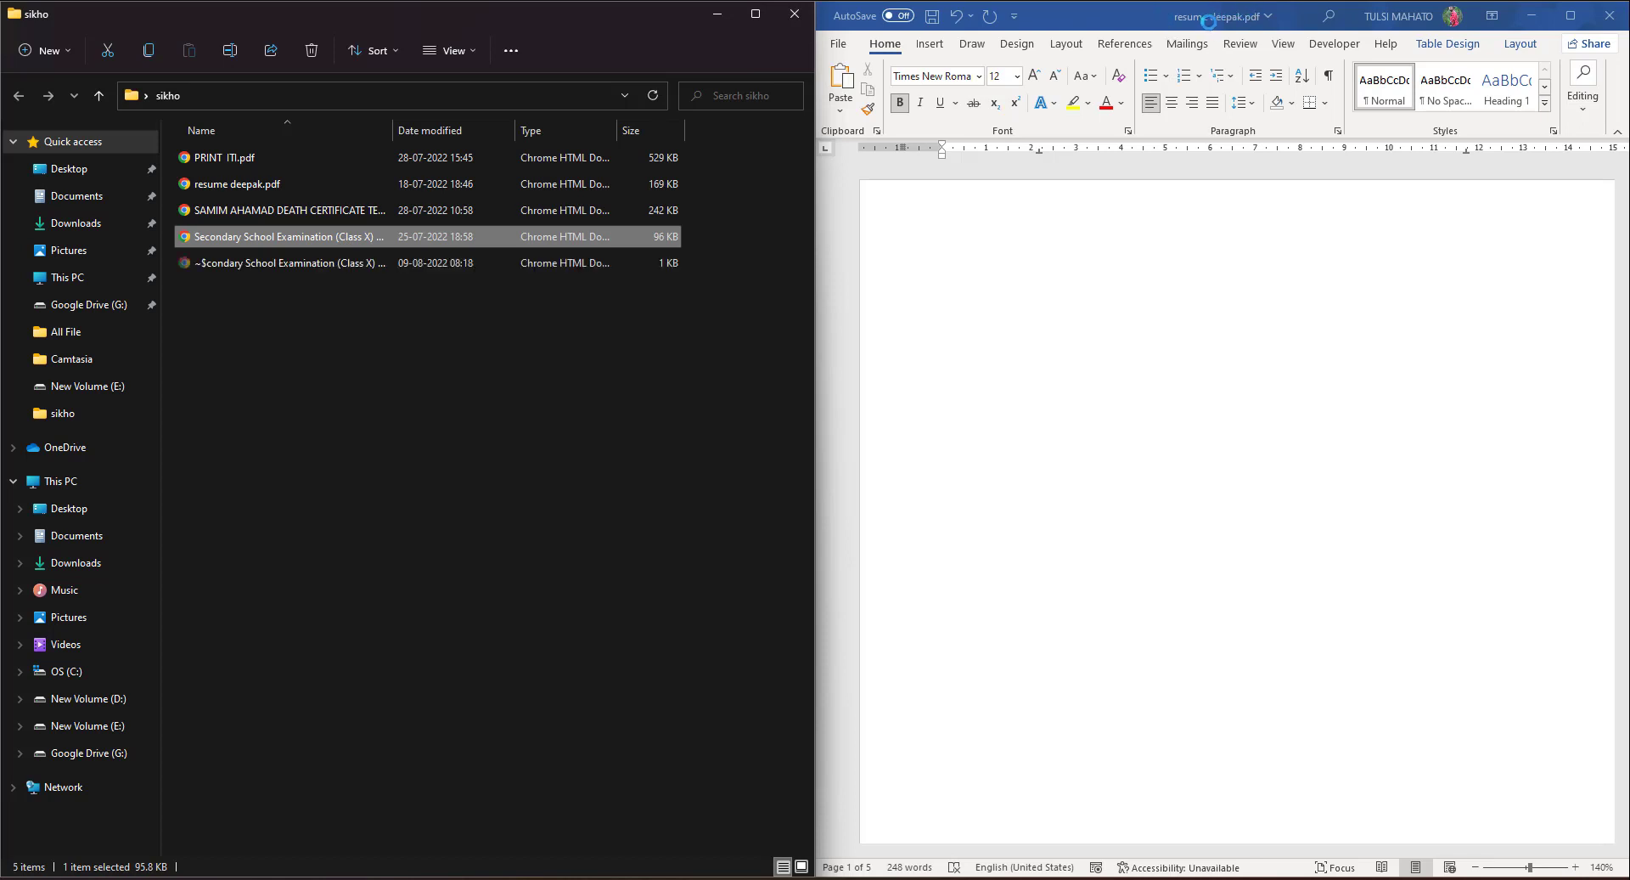
pyautogui.click(1057, 34)
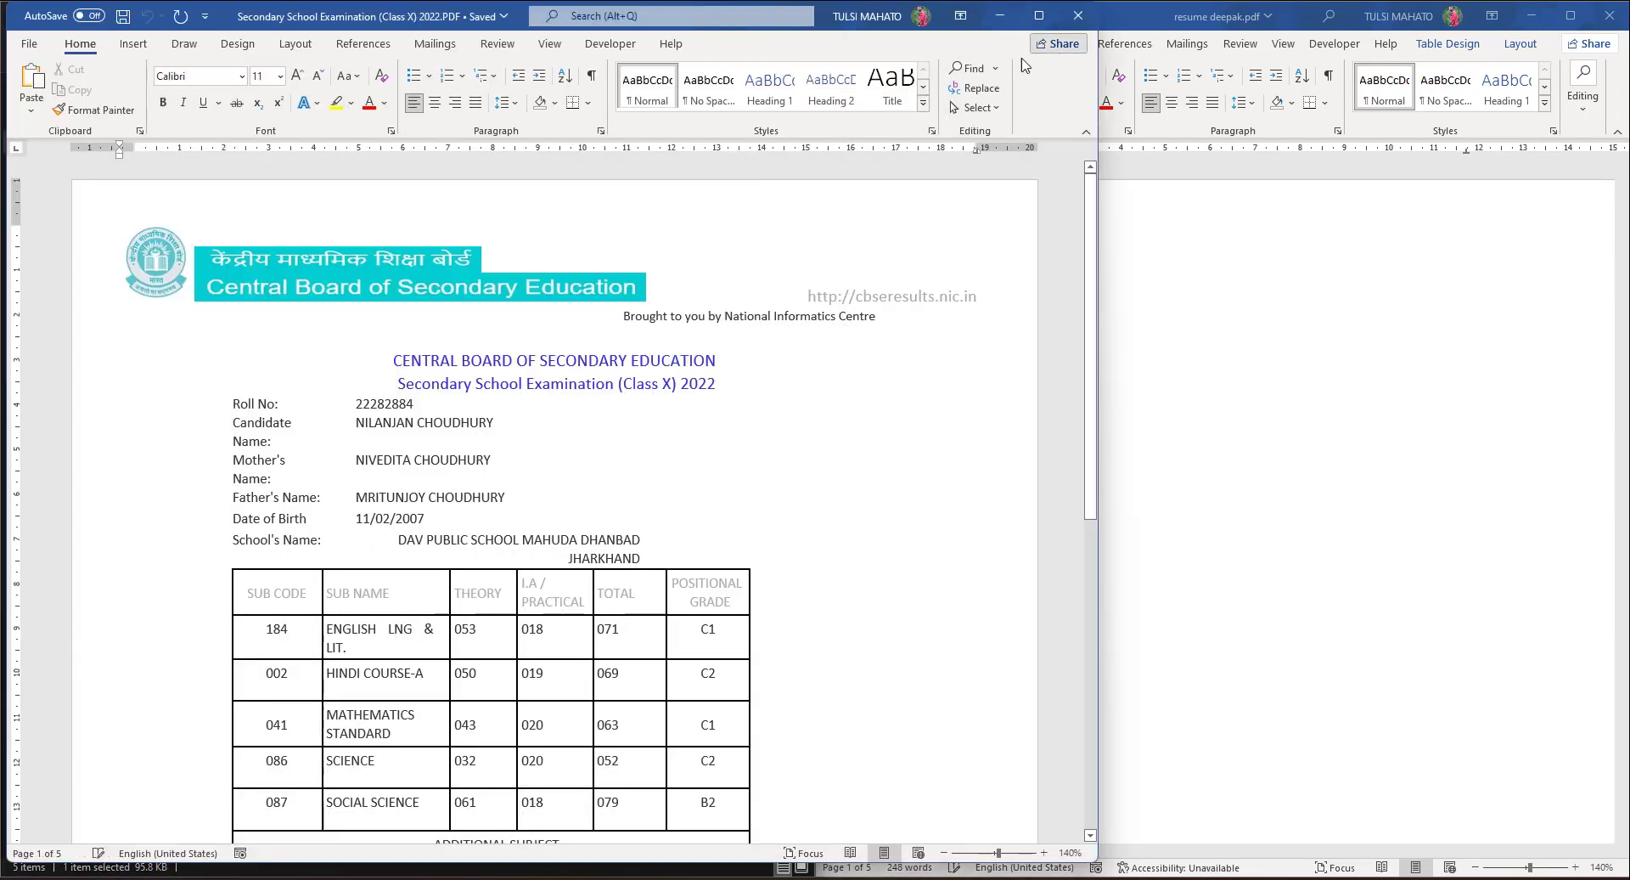
# Step: Maximize the marksheet and replace the candidate's surname with a different name
pyautogui.click(1038, 15)
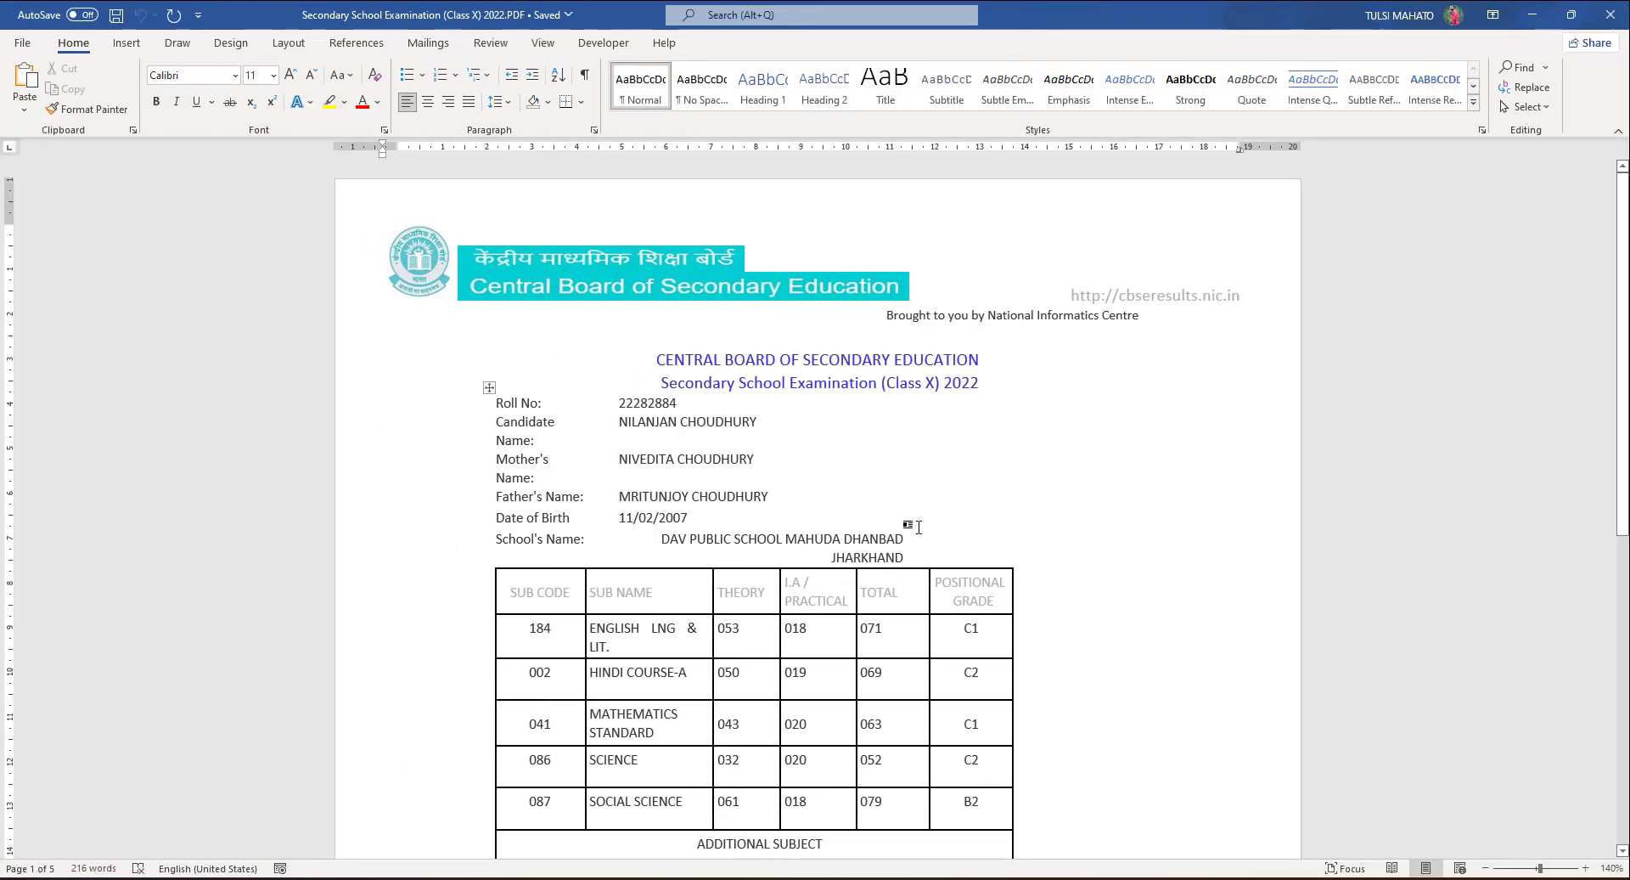
pyautogui.scroll(5, 615, 513)
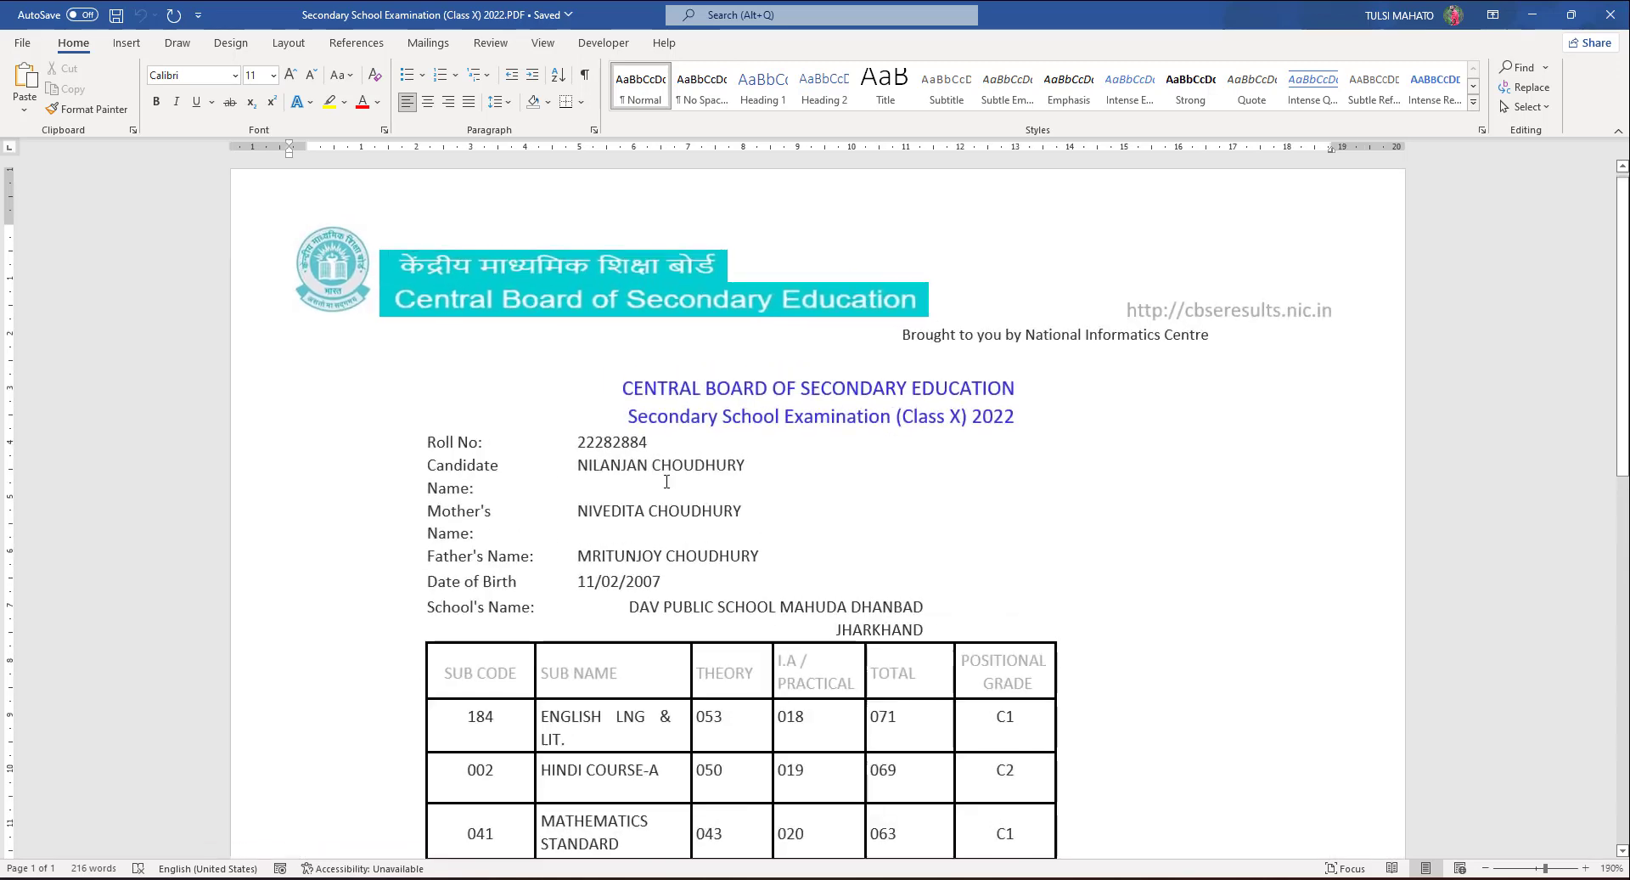
pyautogui.click(660, 501)
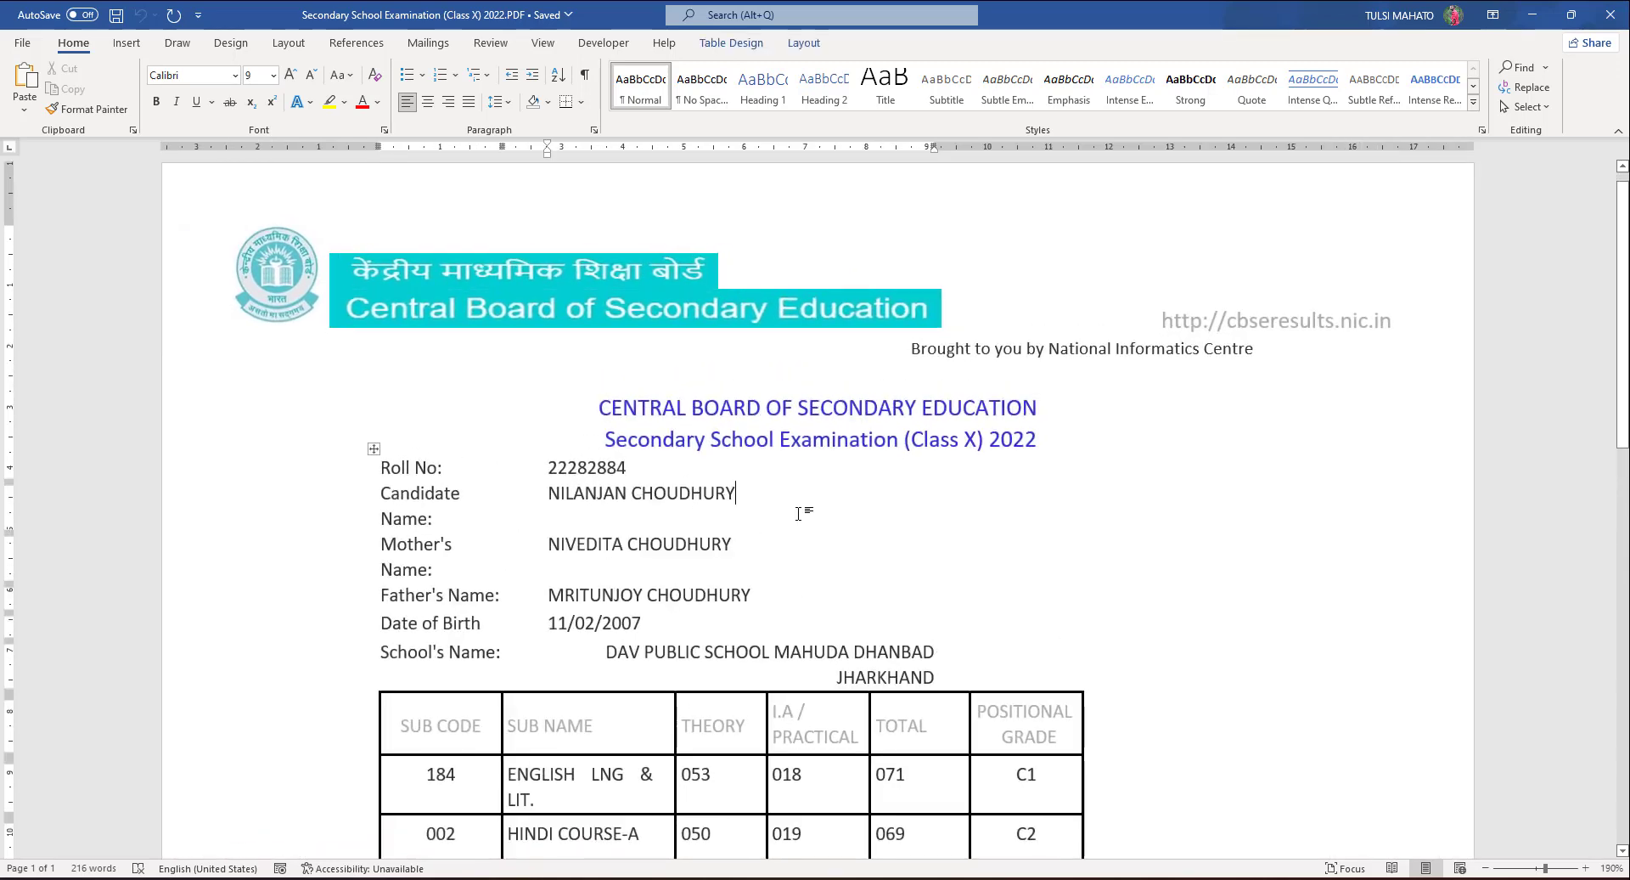
pyautogui.press('BackSpace')
pyautogui.press('BackSpace')
pyautogui.press('BackSpace')
pyautogui.press('BackSpace')
pyautogui.press('BackSpace')
pyautogui.press('BackSpace')
pyautogui.press('BackSpace')
pyautogui.press('BackSpace')
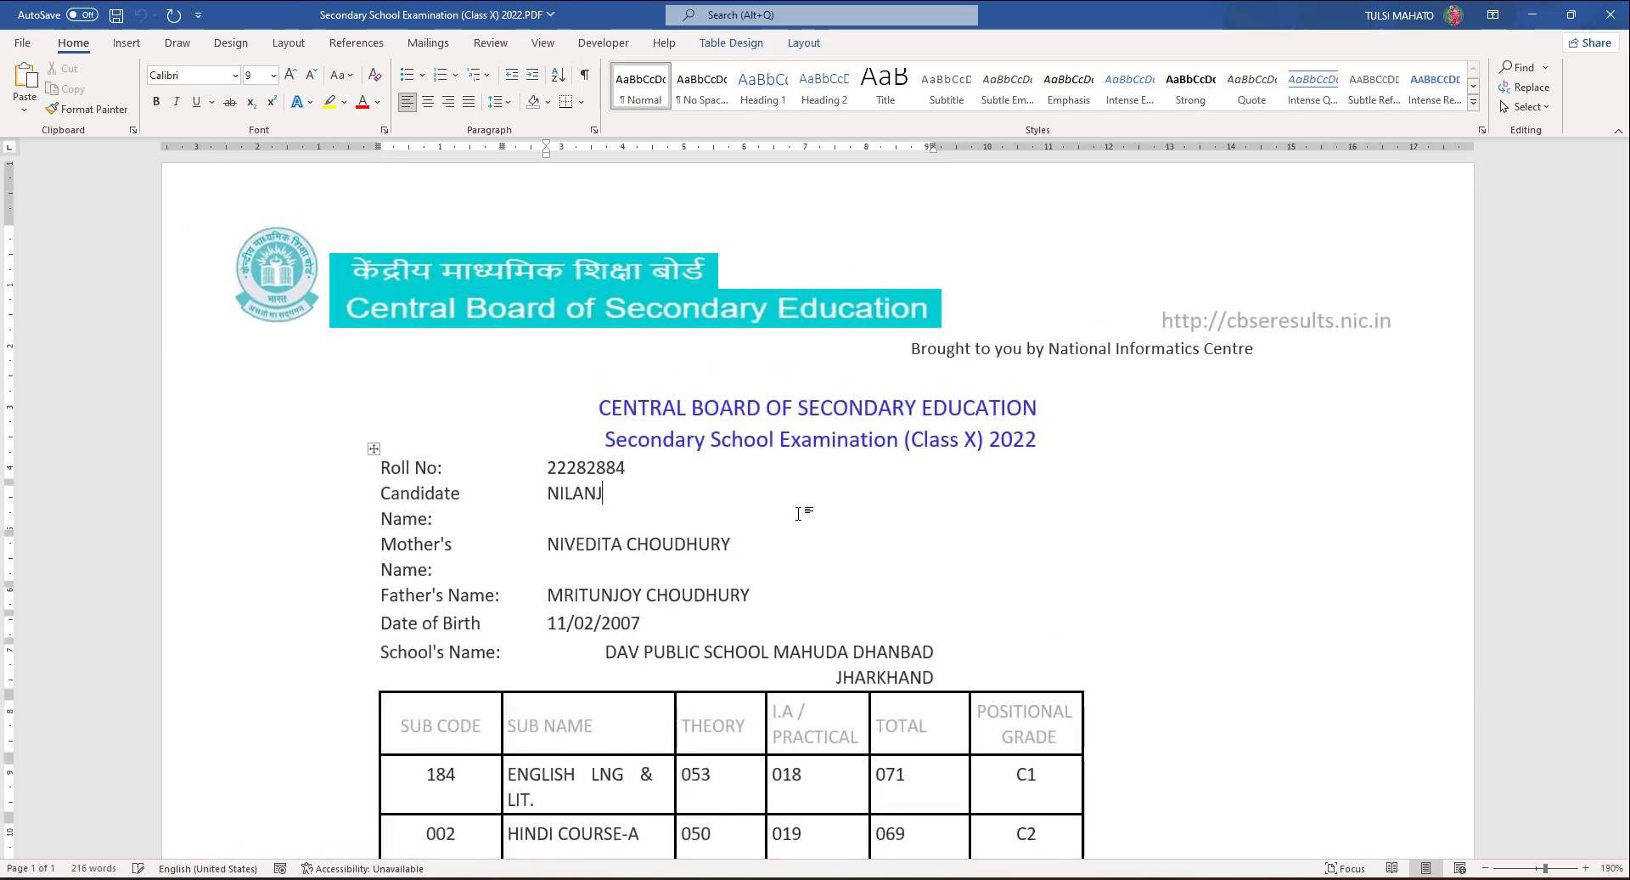
pyautogui.press('BackSpace')
pyautogui.press('BackSpace')
pyautogui.press('BackSpace')
pyautogui.press('BackSpace')
pyautogui.hotkey('ctrl', 'z')
pyautogui.write('MAHAT')
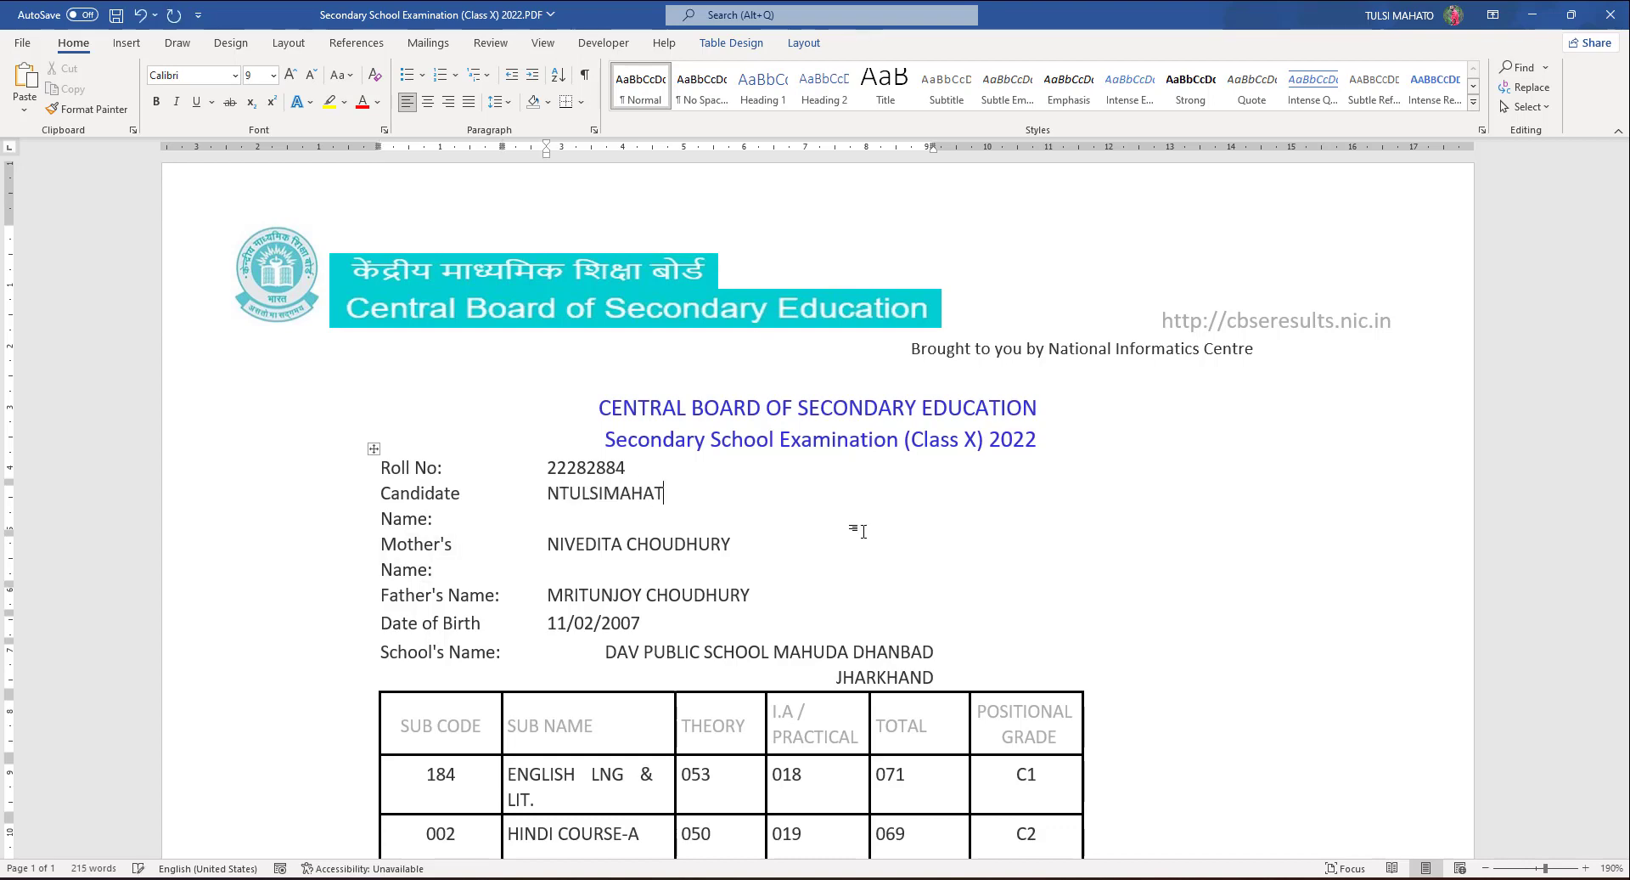
pyautogui.write('O')
pyautogui.press('BackSpace')
# Step: Delete the trailing digit of the English I.A / Practical mark 018
pyautogui.scroll(-1, 934, 585)
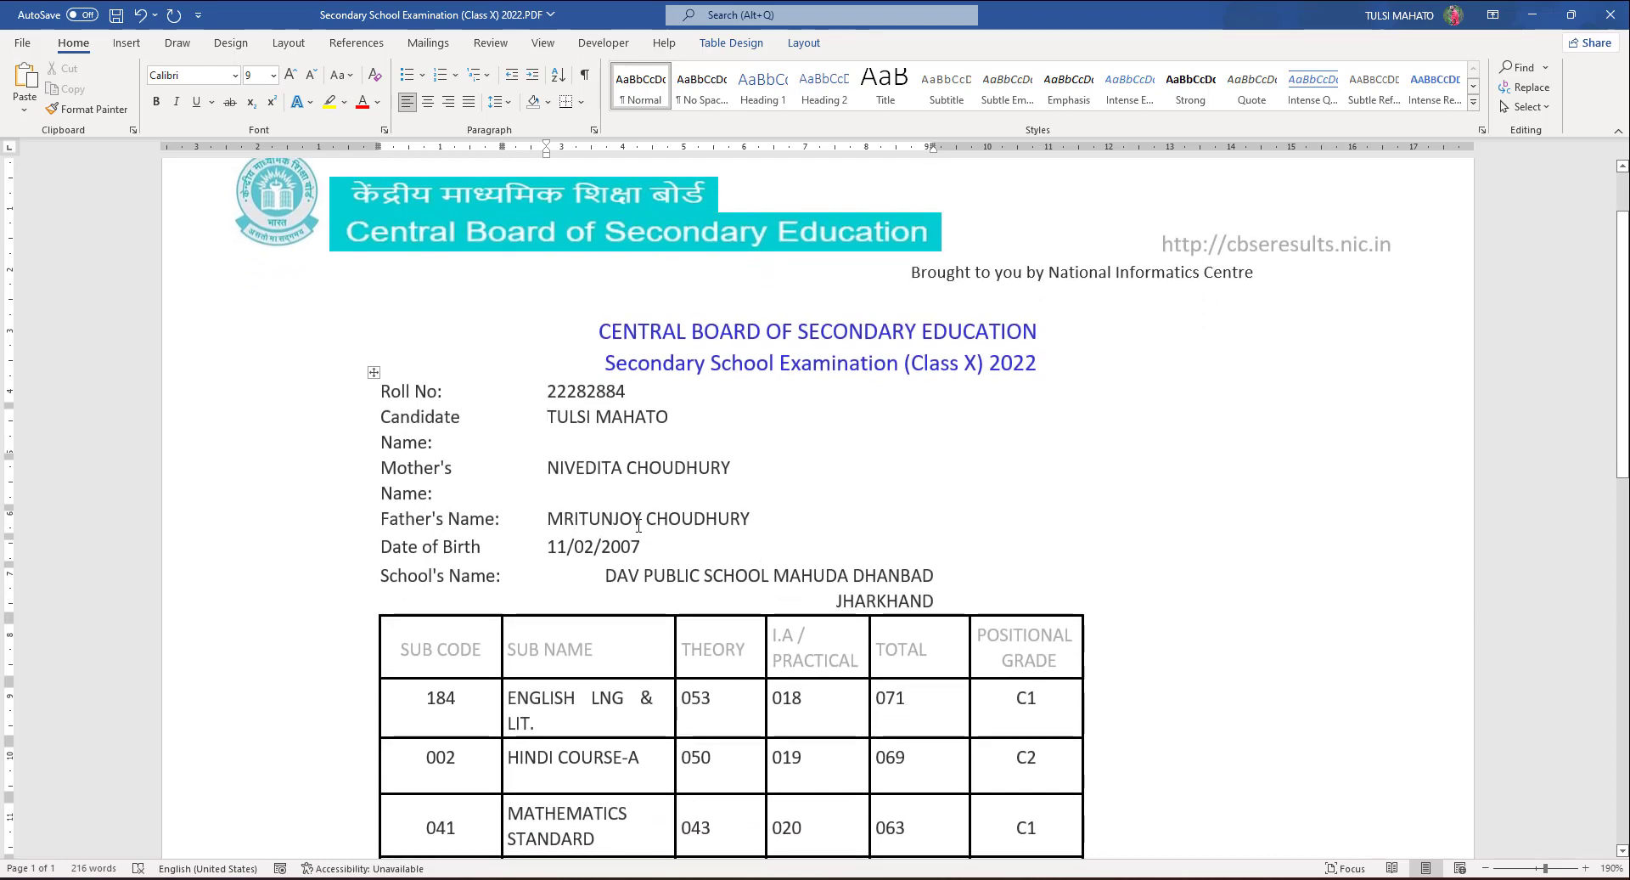
pyautogui.scroll(-1, 561, 543)
pyautogui.scroll(-2, 595, 526)
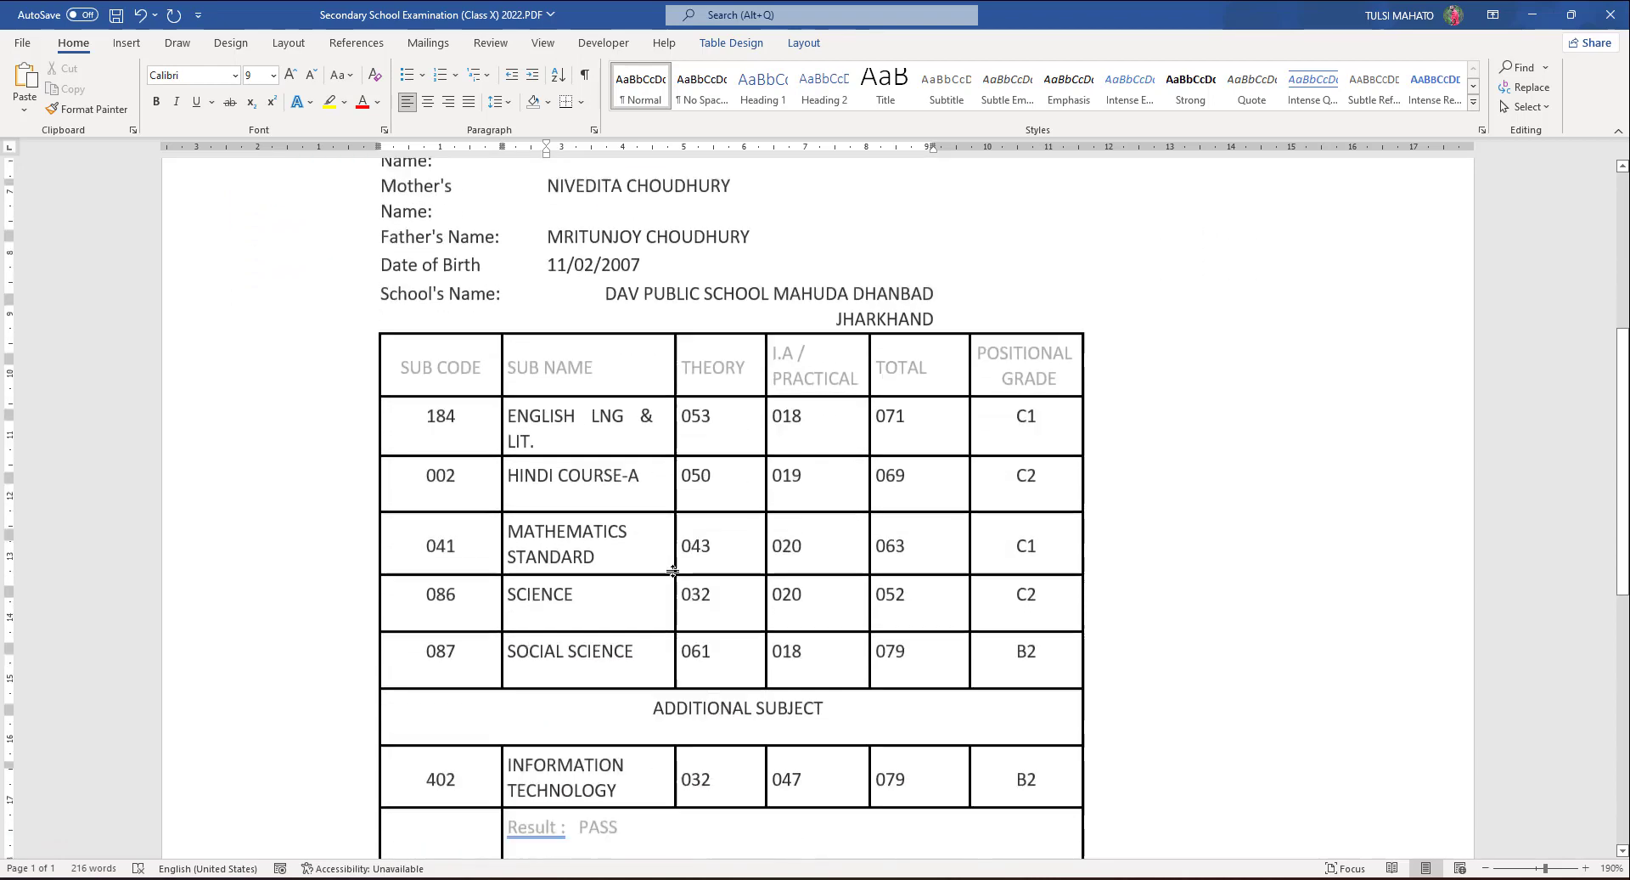
pyautogui.scroll(-4, 680, 492)
pyautogui.scroll(3, 789, 453)
pyautogui.scroll(1, 789, 454)
pyautogui.click(822, 388)
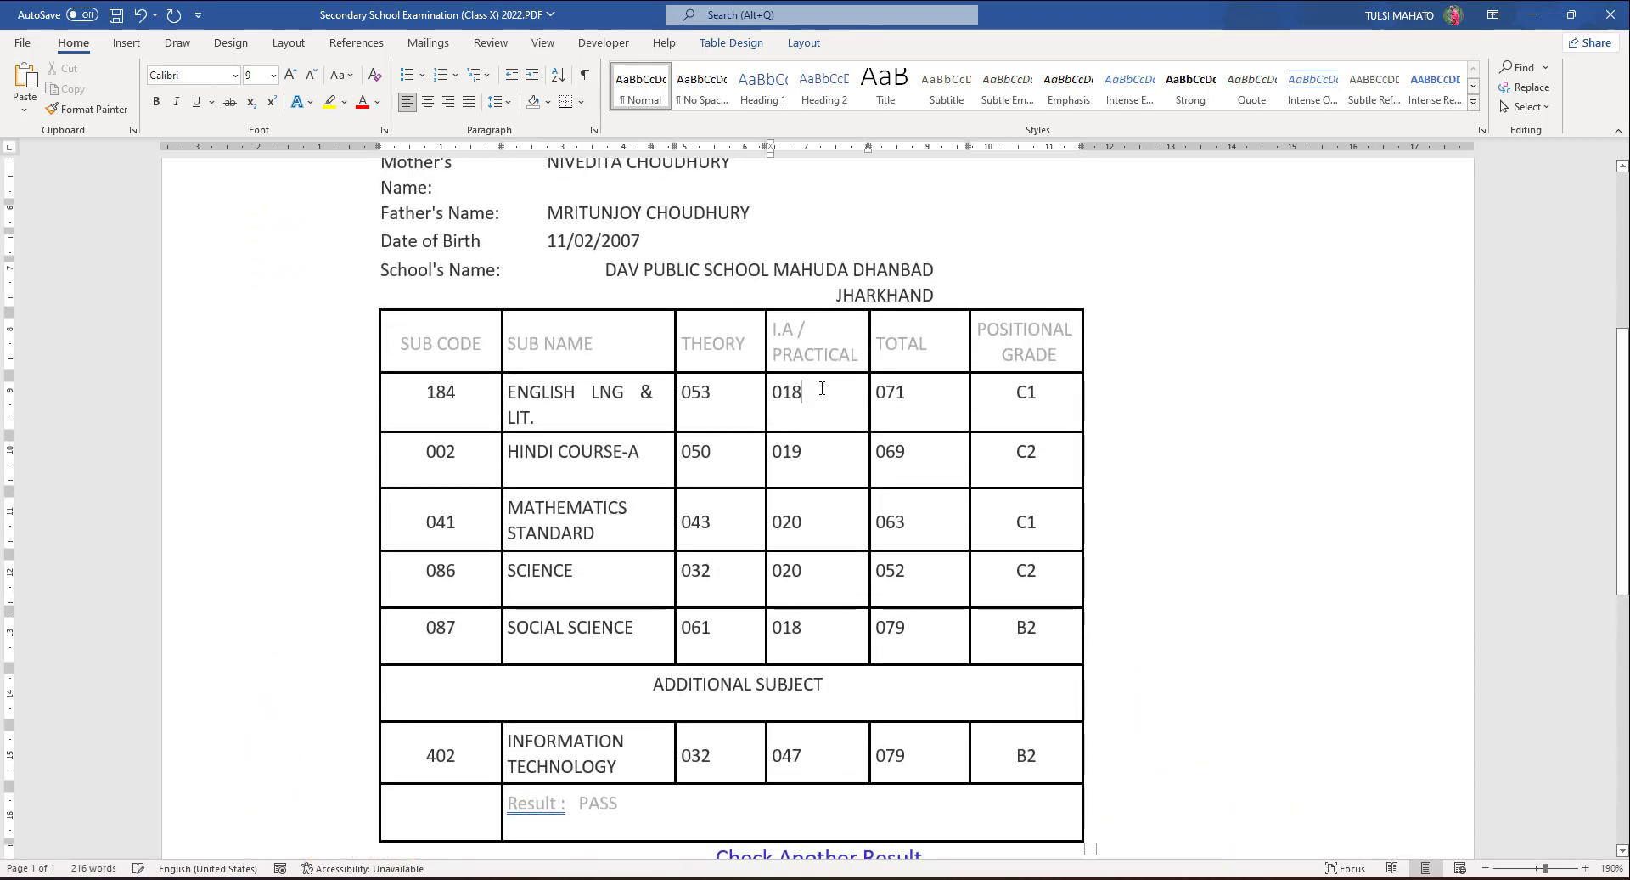
pyautogui.press('BackSpace')
pyautogui.press('BackSpace')
# Step: Close the marksheet without saving and select the death certificate PDF in the sikho folder
pyautogui.hotkey('alt', 'F4')
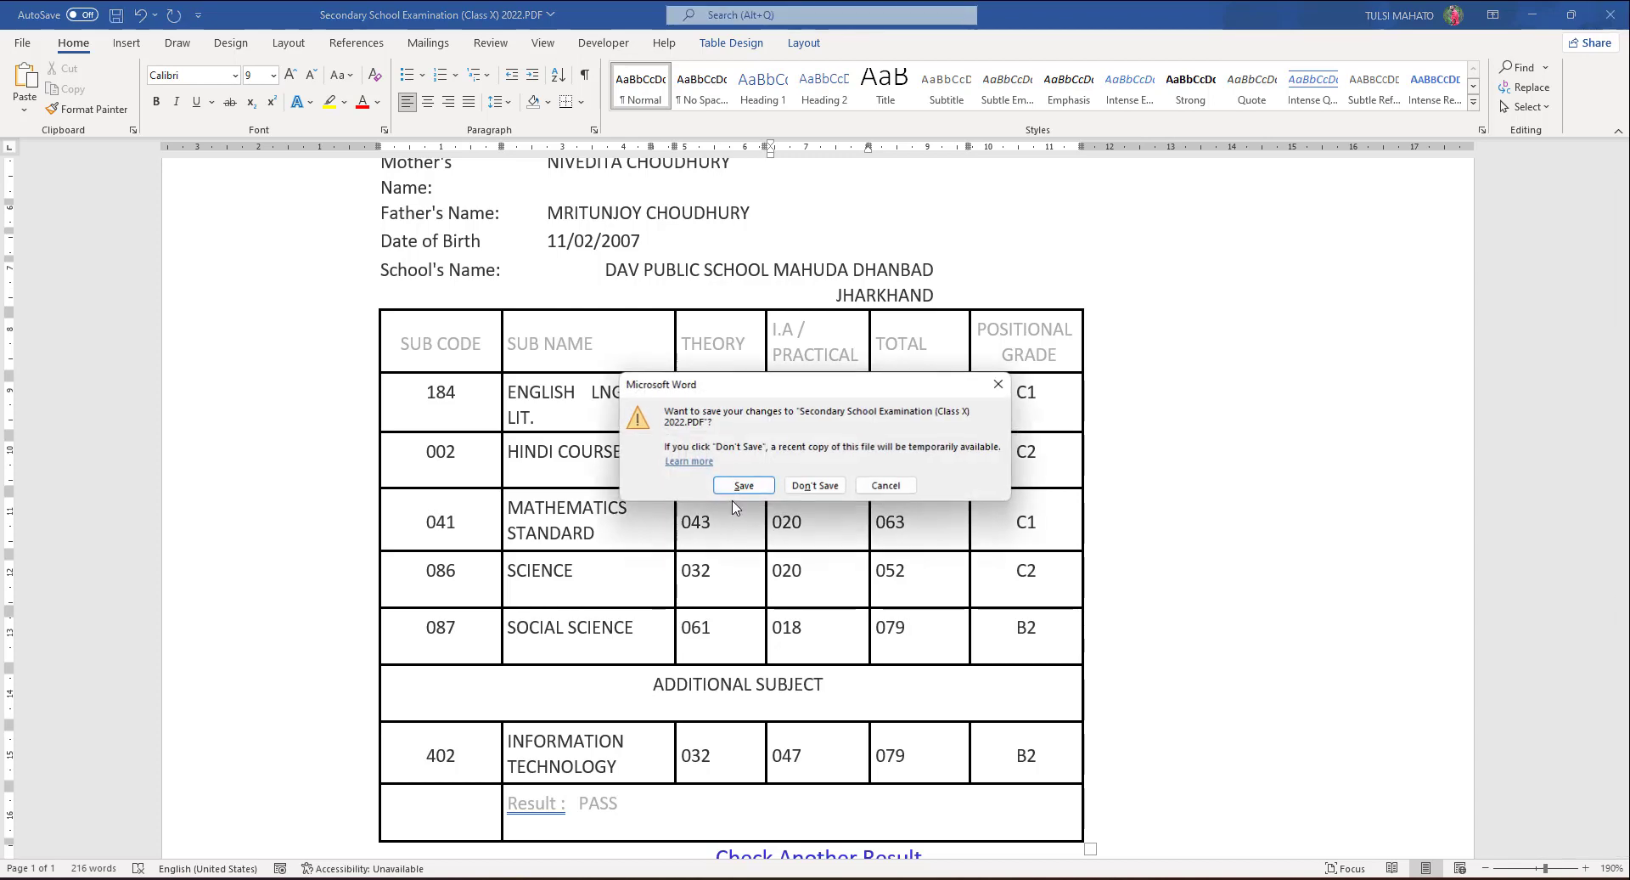
pyautogui.click(813, 485)
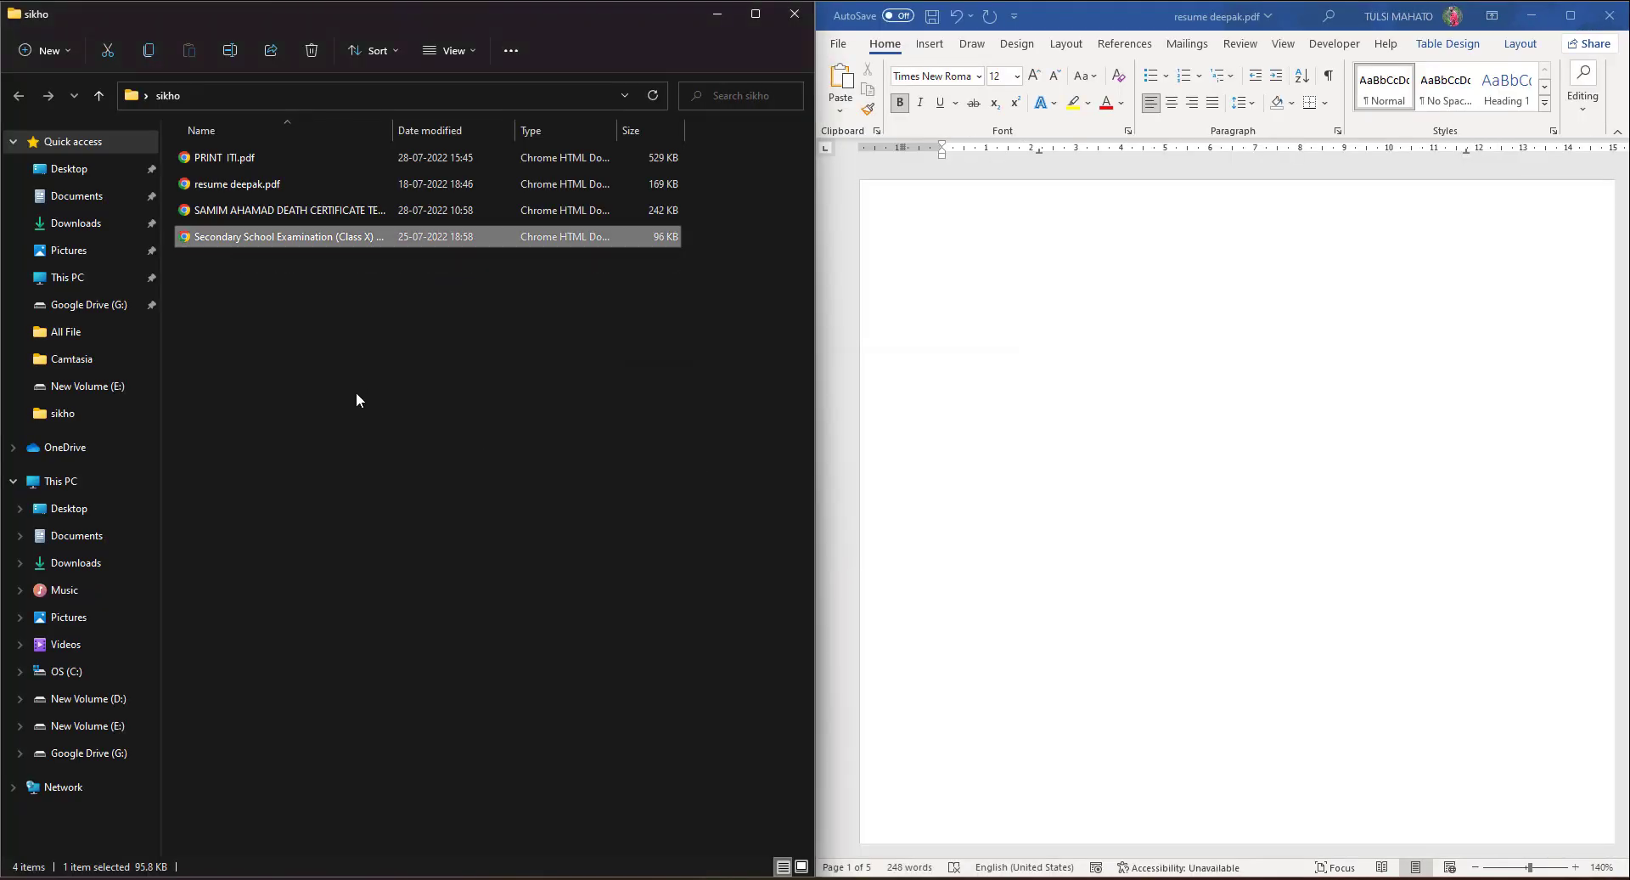
pyautogui.click(334, 210)
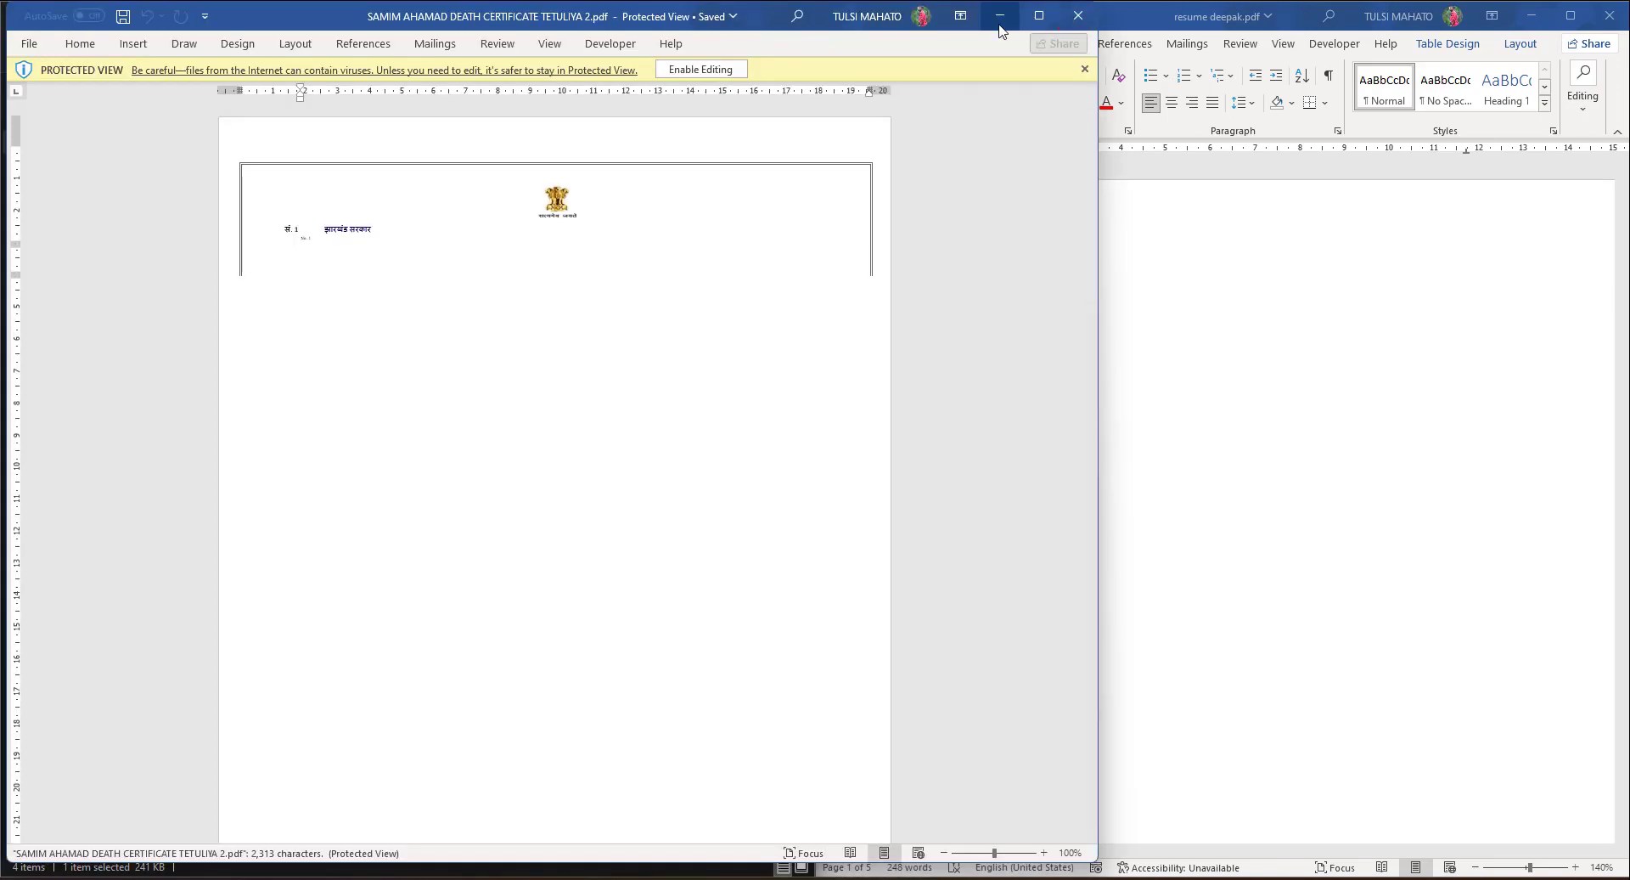
# Step: Enable editing of the converted certificate and view the original PDF in Chrome for reference
pyautogui.click(733, 72)
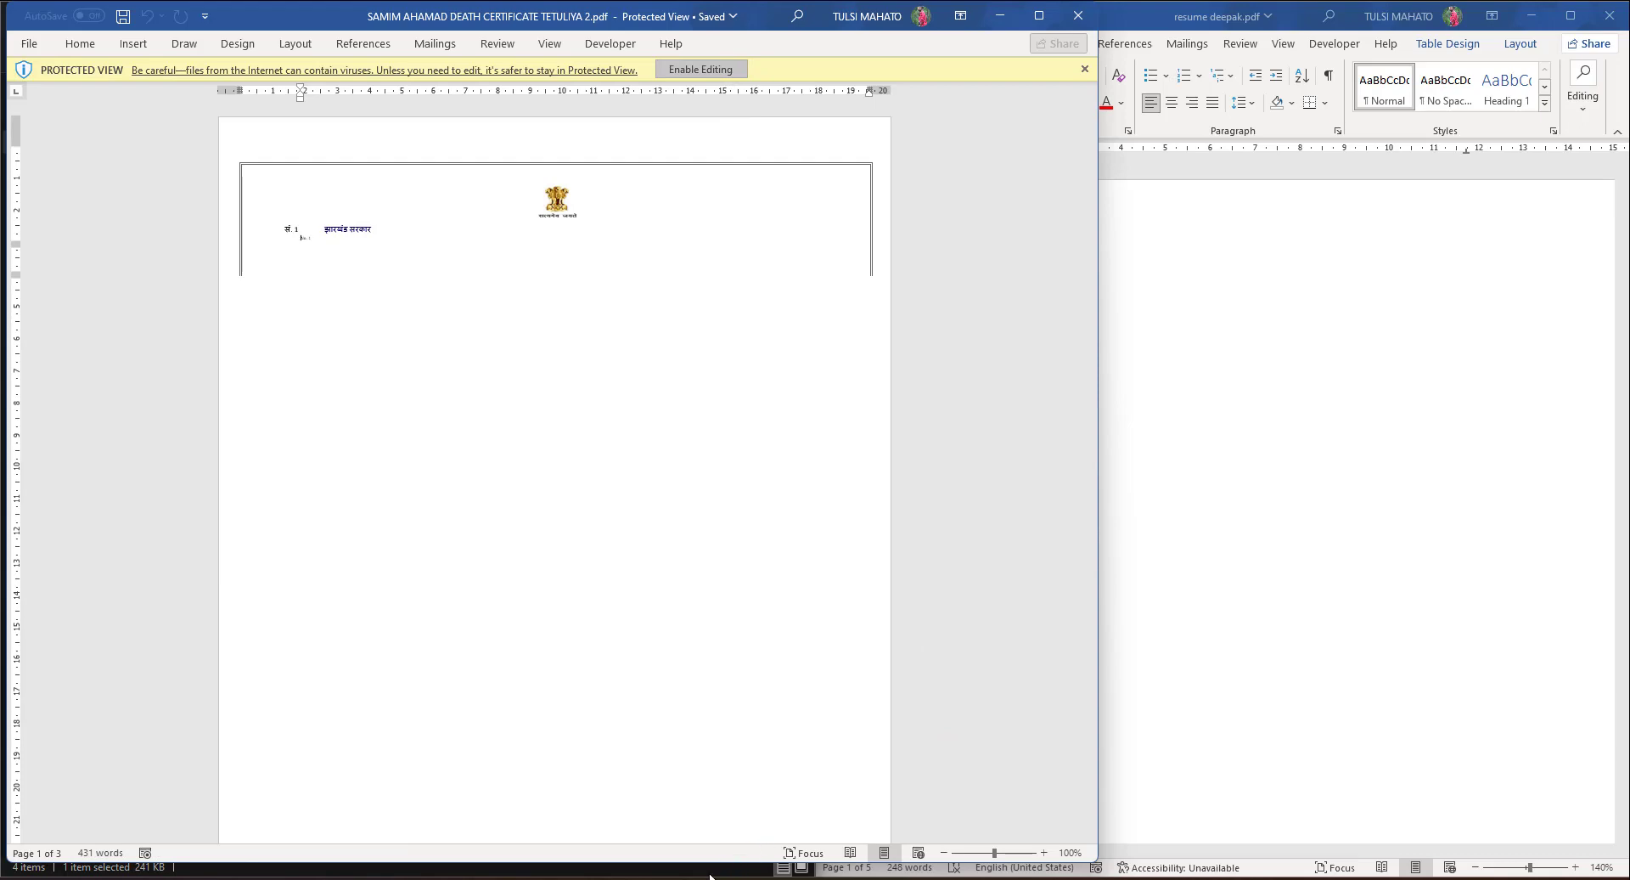
pyautogui.hotkey('alt', 'Tab')
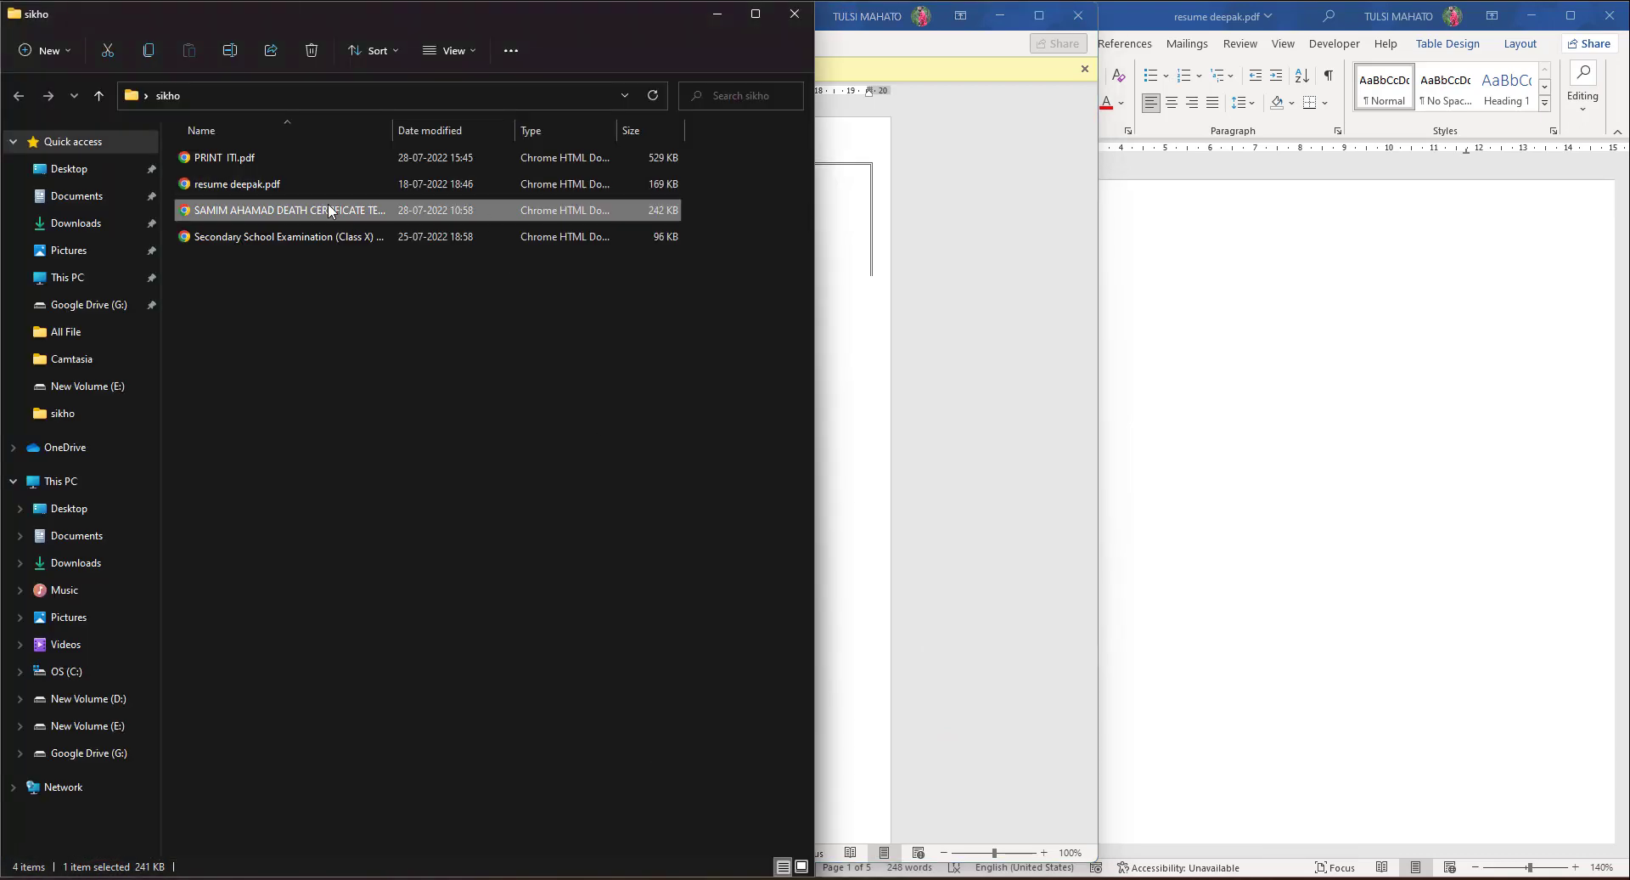
pyautogui.doubleClick(331, 212)
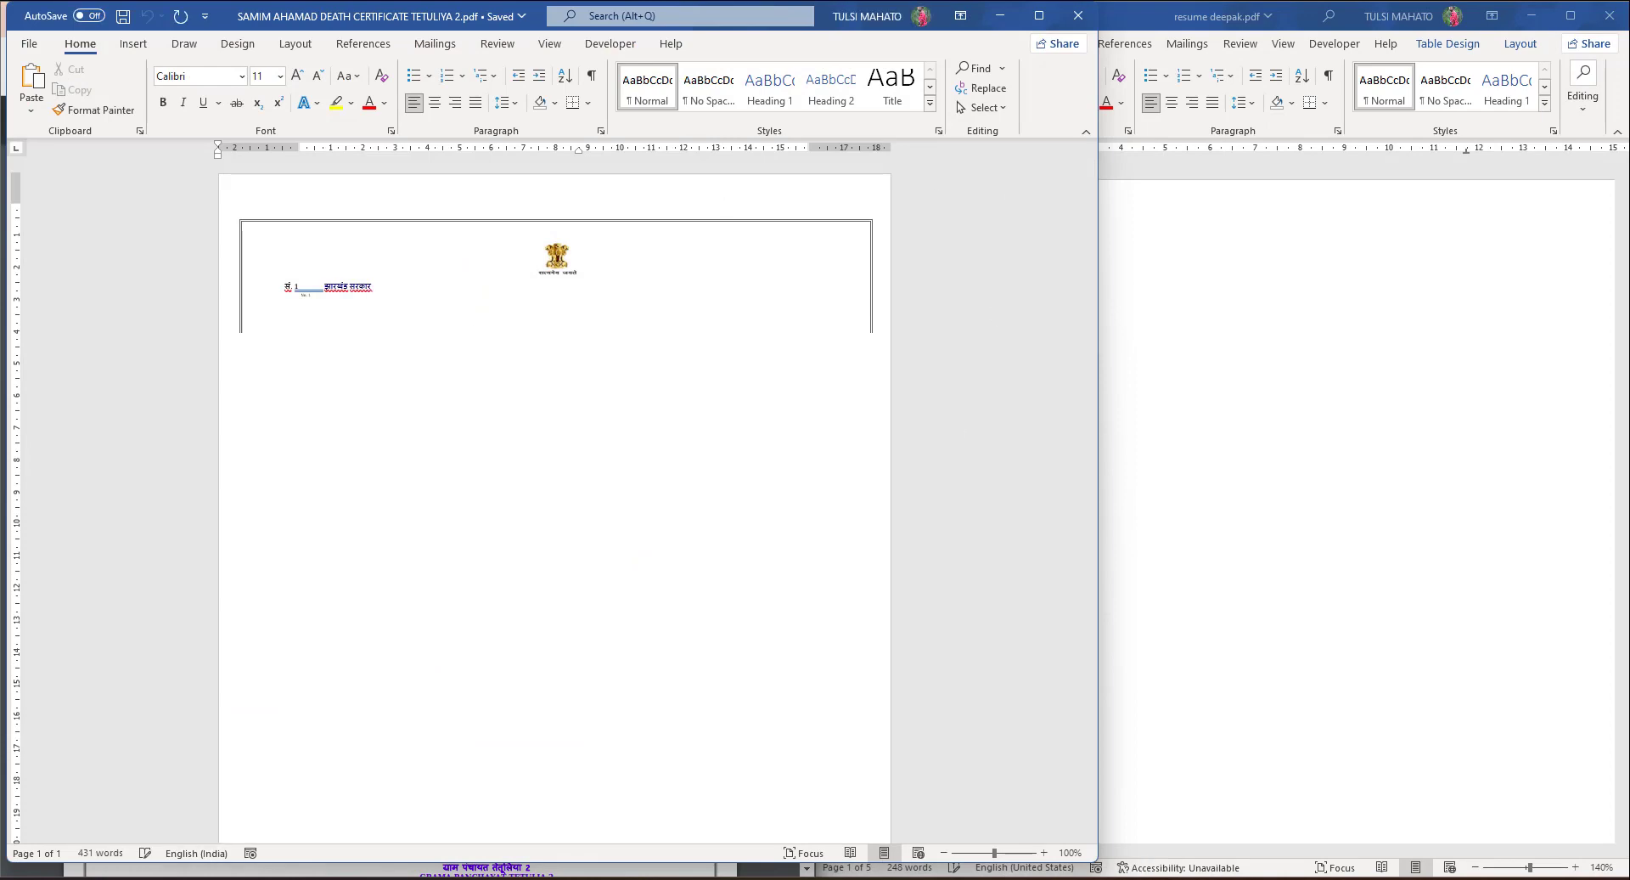
pyautogui.hotkey('alt', 'Tab')
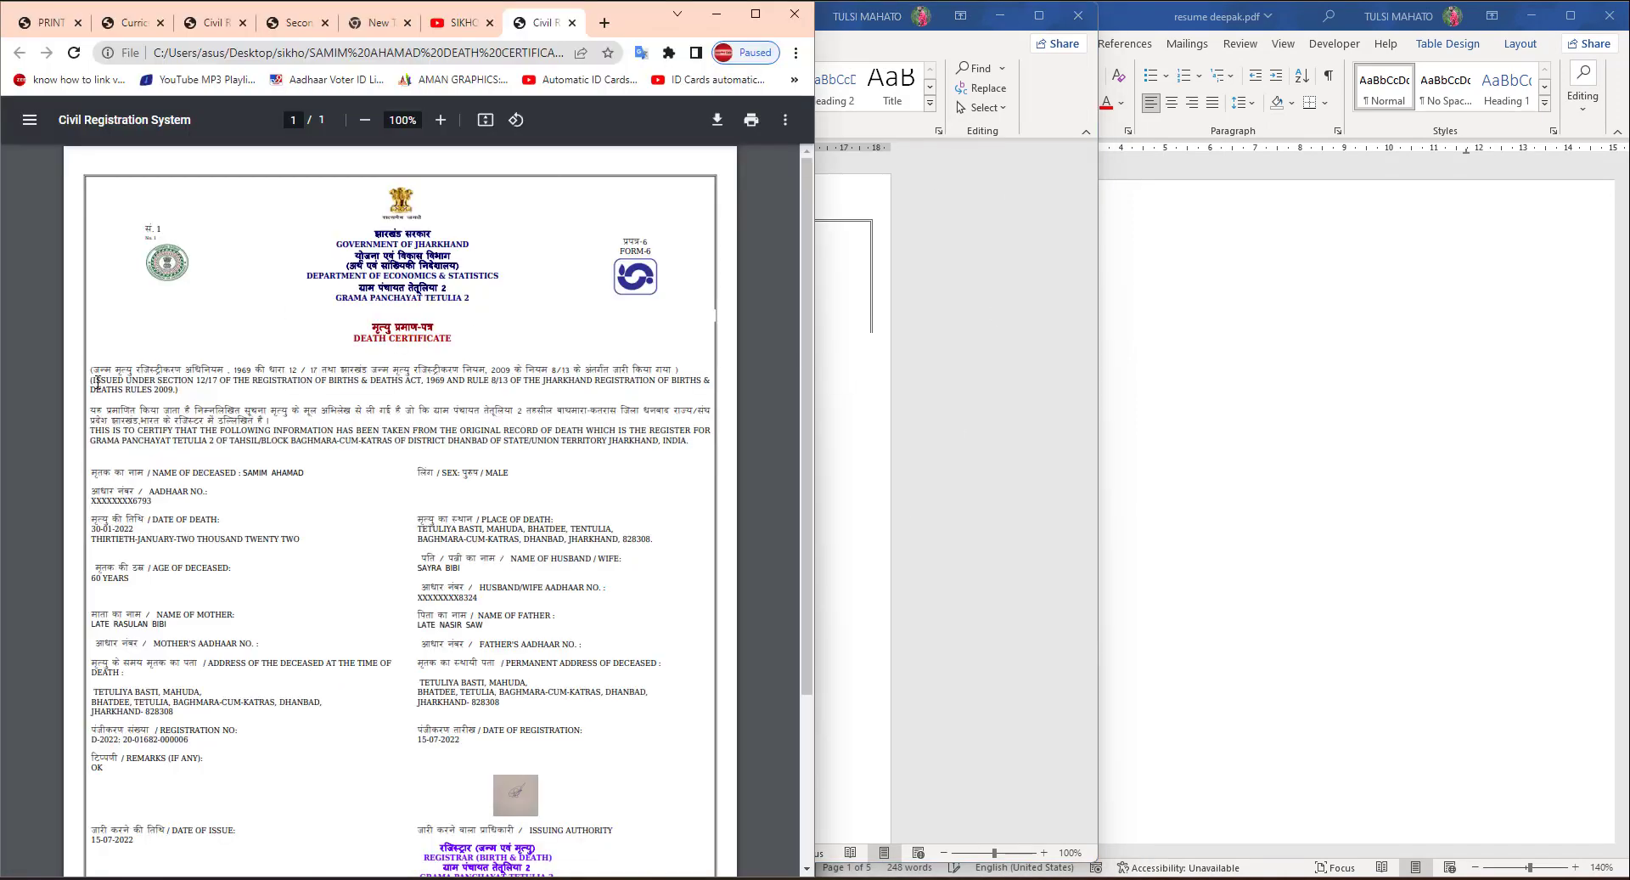
pyautogui.moveTo(170, 359); pyautogui.dragTo(556, 627)
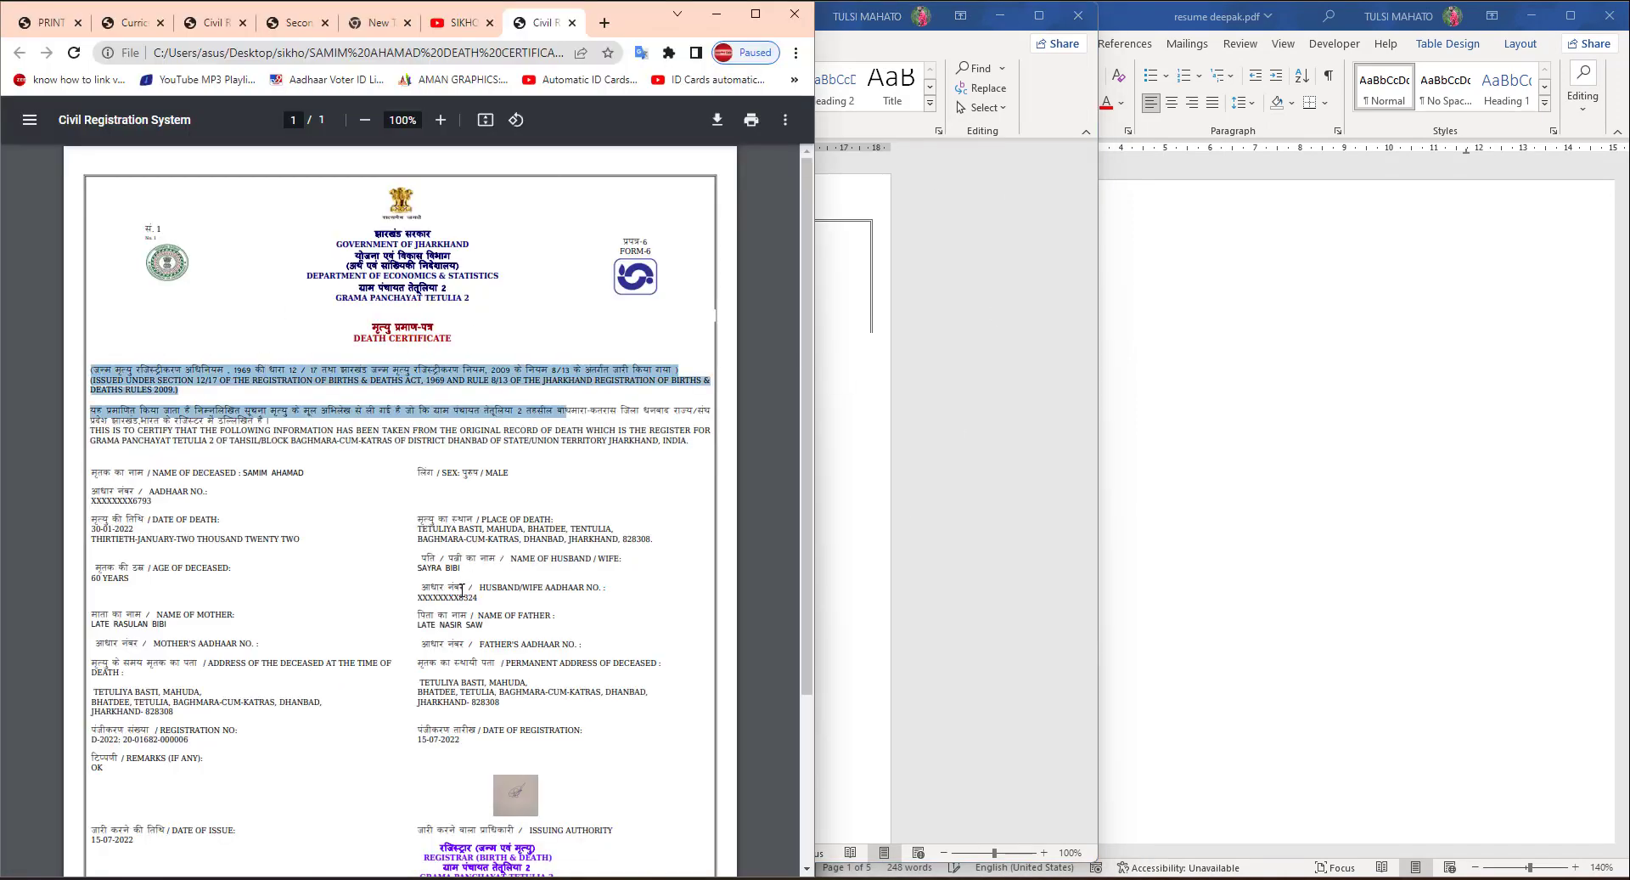
# Step: Minimize Chrome and maximize the Word certificate, scrolling down from its header
pyautogui.click(716, 13)
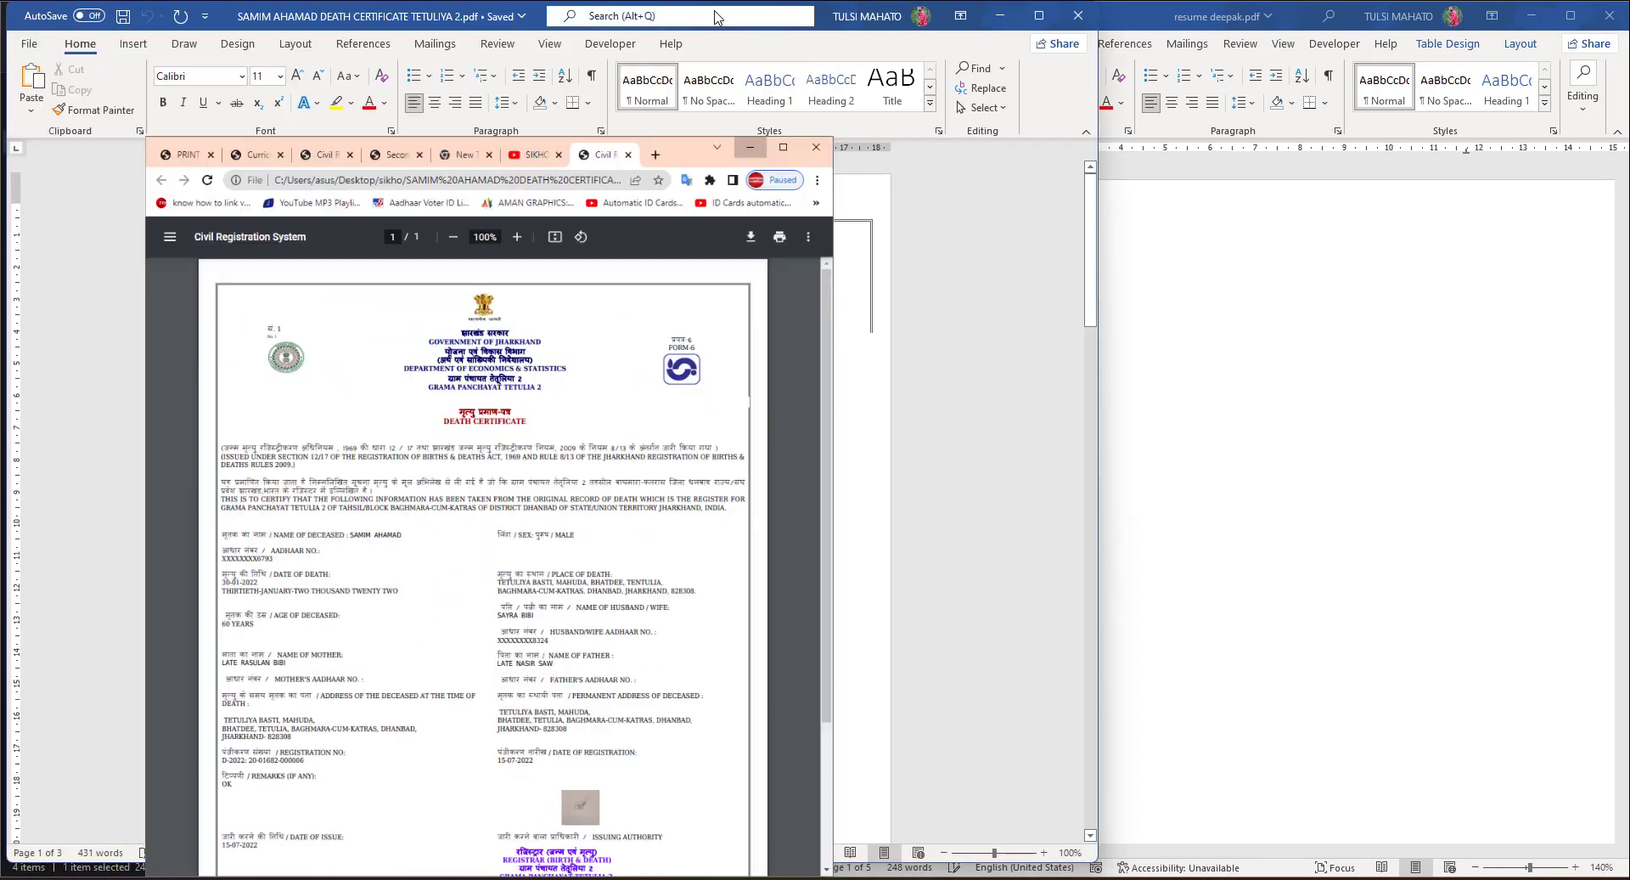
pyautogui.click(1039, 15)
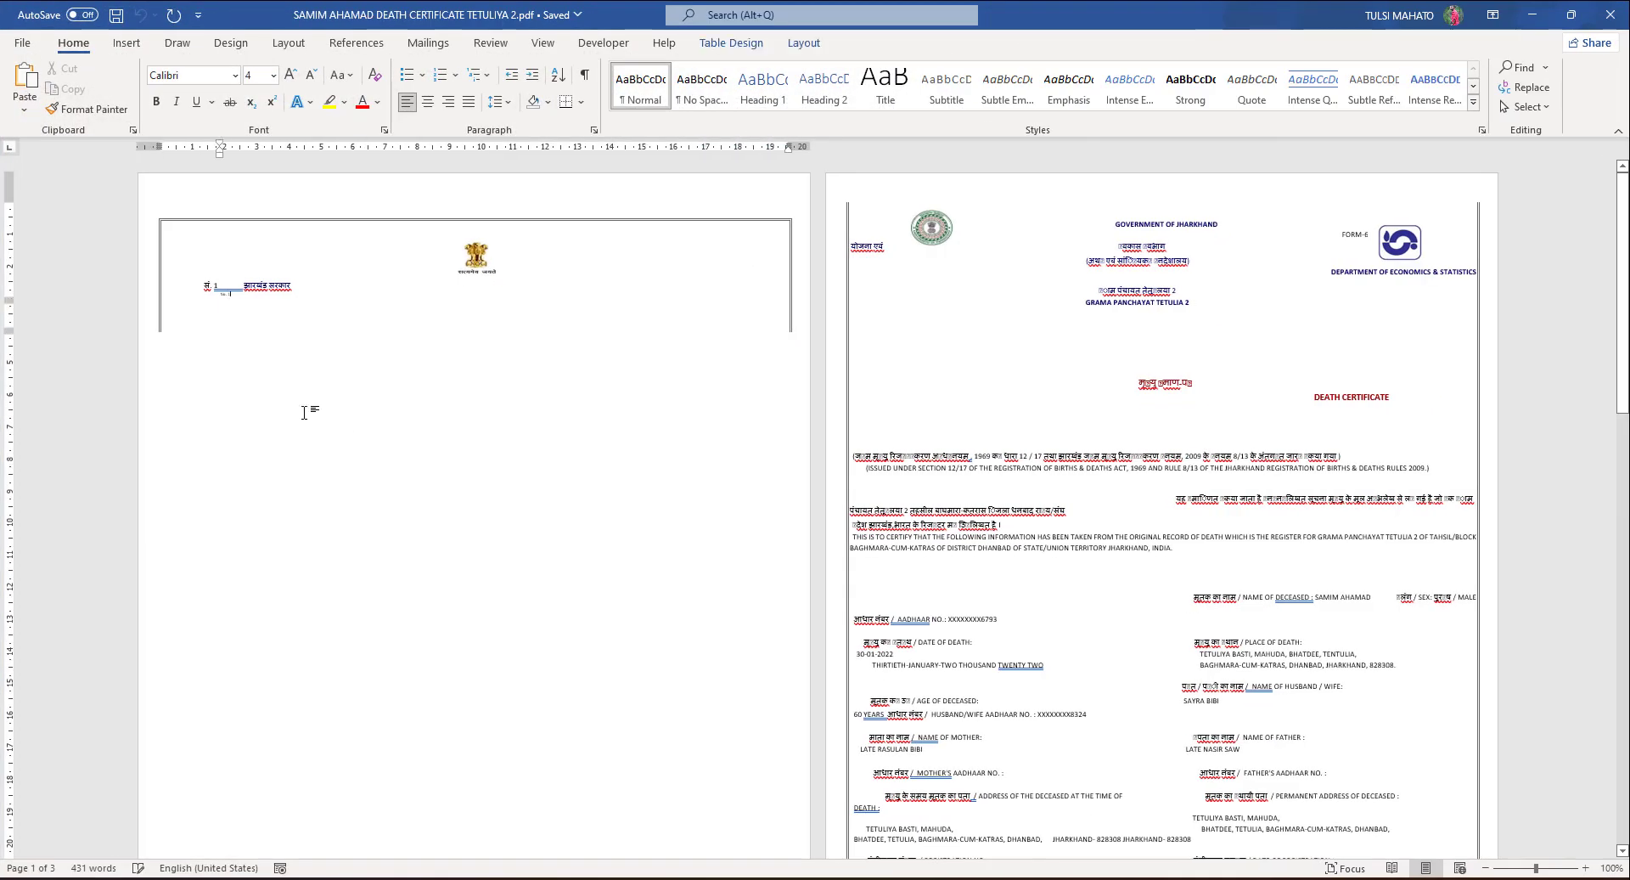
pyautogui.click(1015, 297)
pyautogui.scroll(-1, 414, 355)
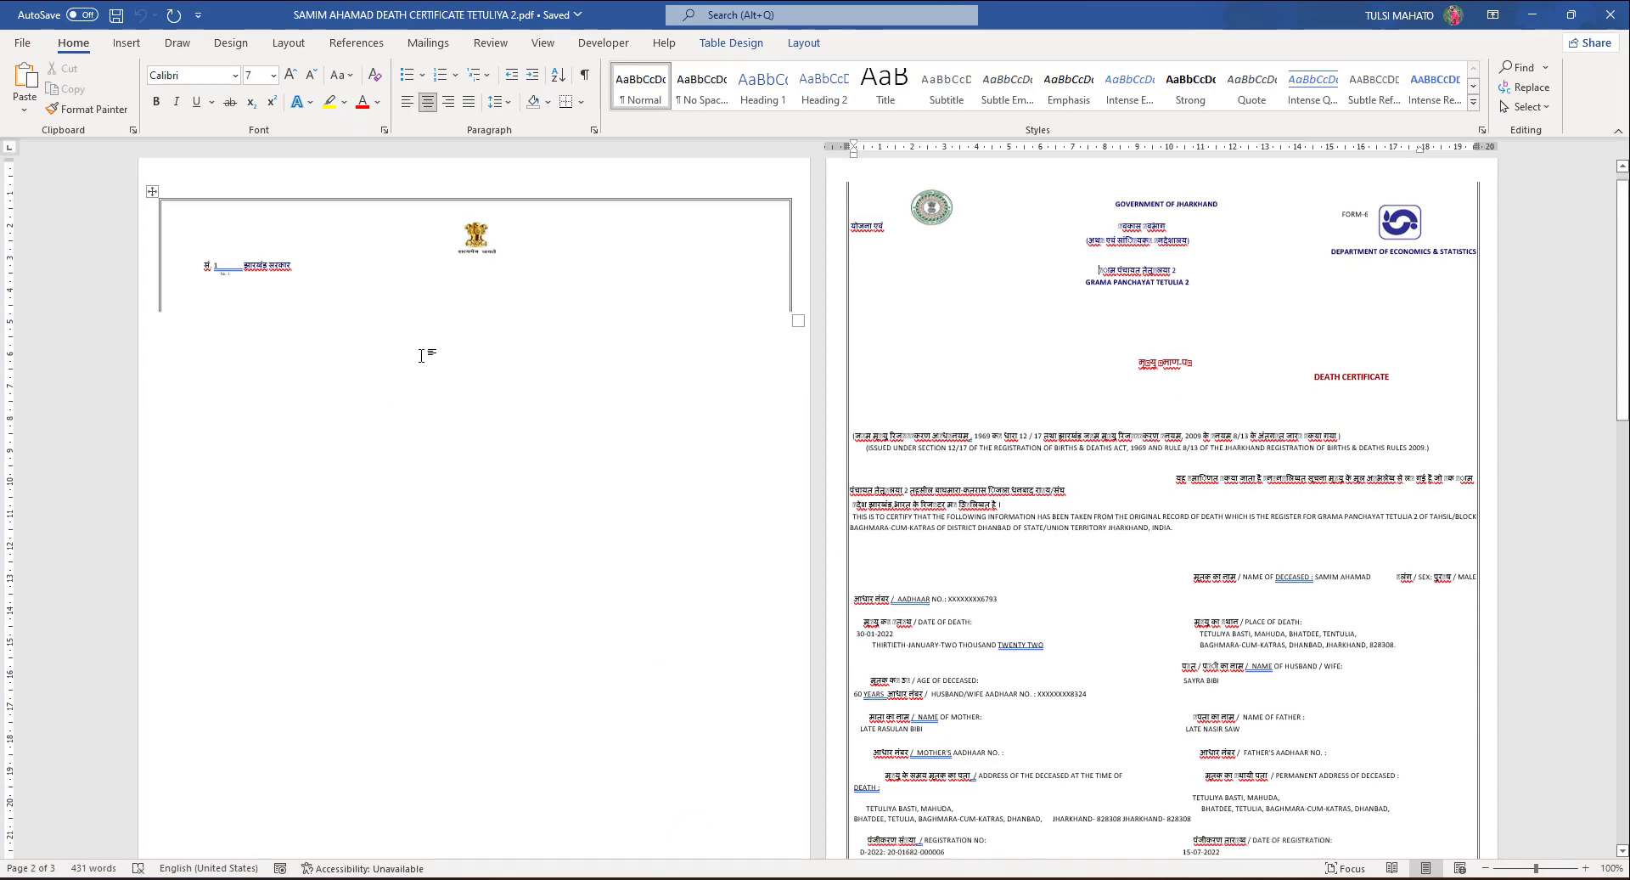
pyautogui.scroll(-4, 416, 357)
pyautogui.scroll(-5, 382, 365)
# Step: Zoom in and select the garbled Hindi line above GRAMA PANCHAYAT TETULIA 2
pyautogui.scroll(5, 353, 371)
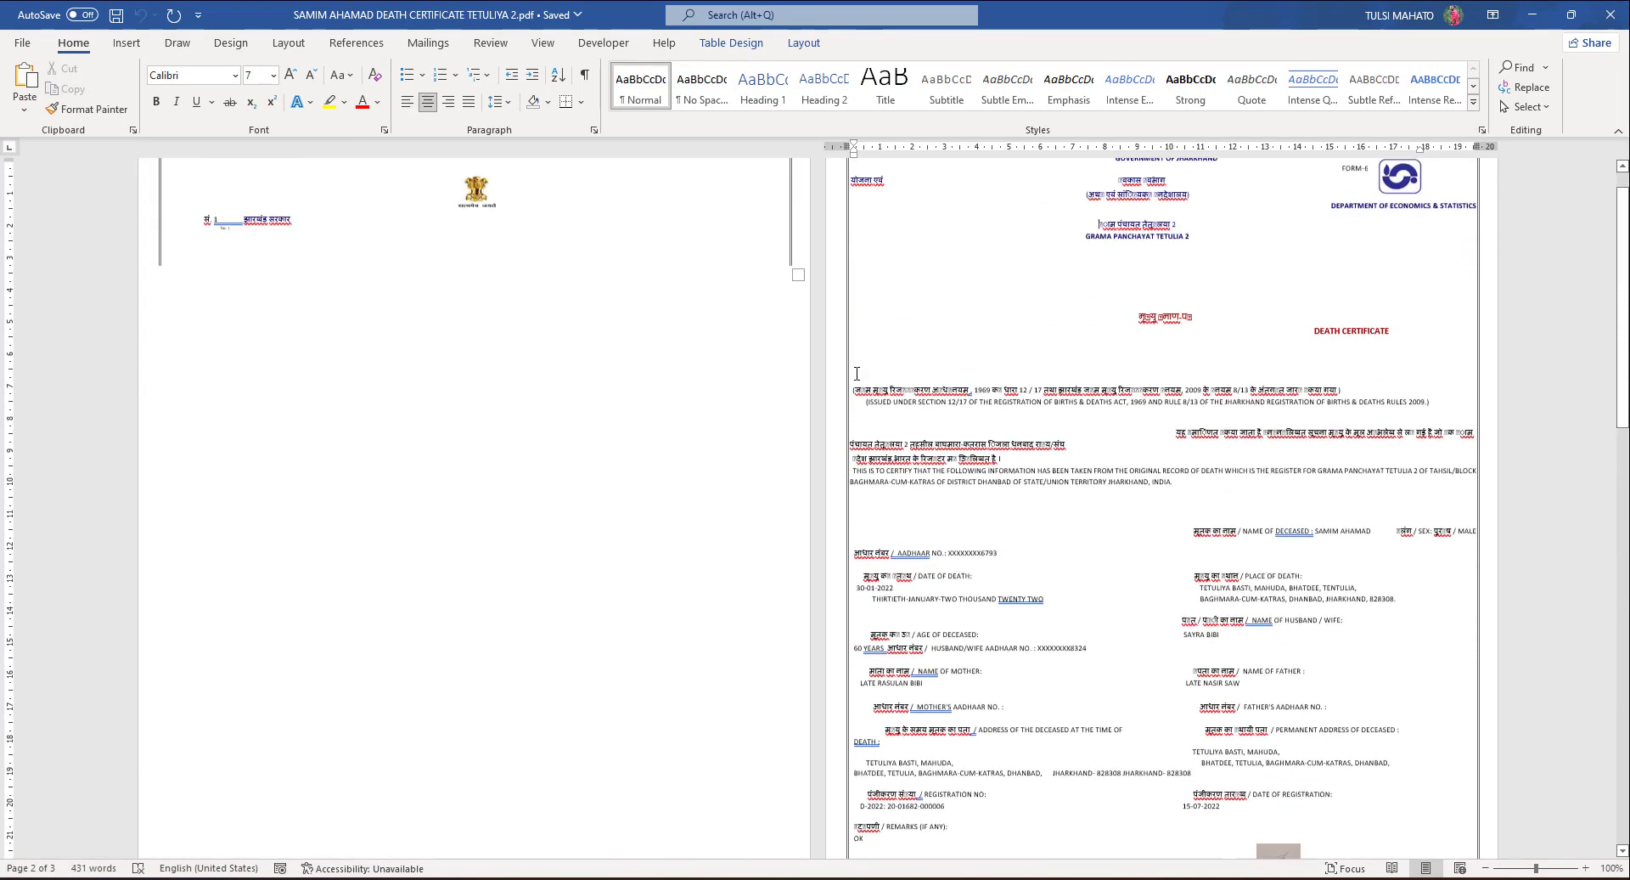
pyautogui.keyDown('ctrl'); pyautogui.scroll(2, 1357, 365); pyautogui.keyUp('ctrl')
pyautogui.keyDown('ctrl'); pyautogui.scroll(6, 1357, 365); pyautogui.keyUp('ctrl')
pyautogui.keyDown('ctrl'); pyautogui.scroll(6, 1357, 365); pyautogui.keyUp('ctrl')
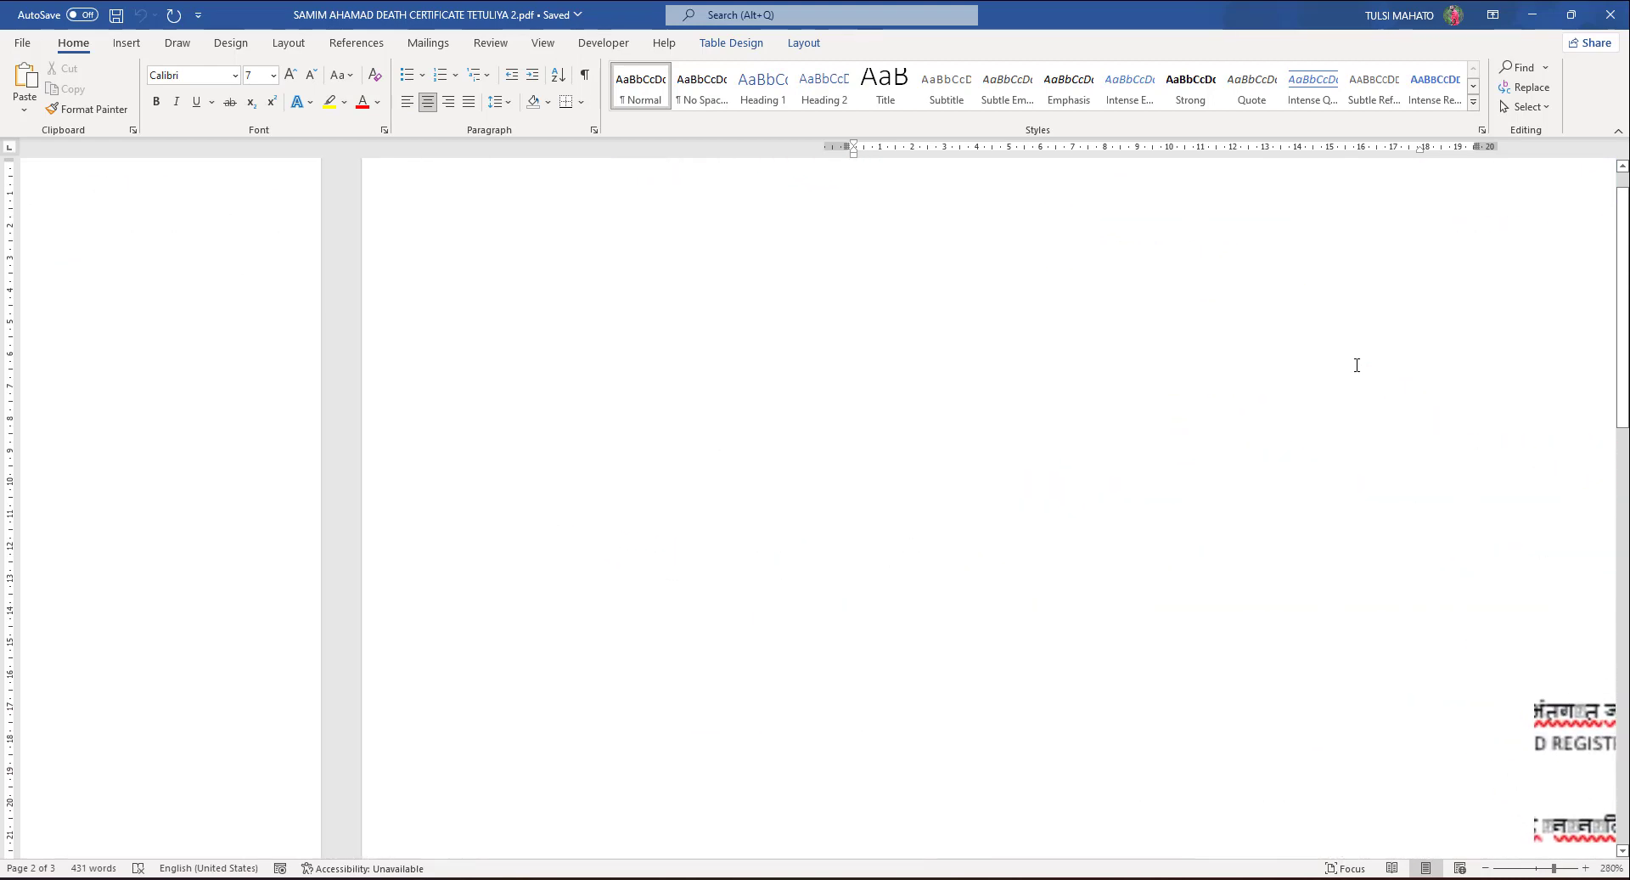
pyautogui.keyDown('ctrl'); pyautogui.scroll(4, 1357, 365); pyautogui.keyUp('ctrl')
pyautogui.scroll(3, 1085, 442)
pyautogui.scroll(-3, 1086, 437)
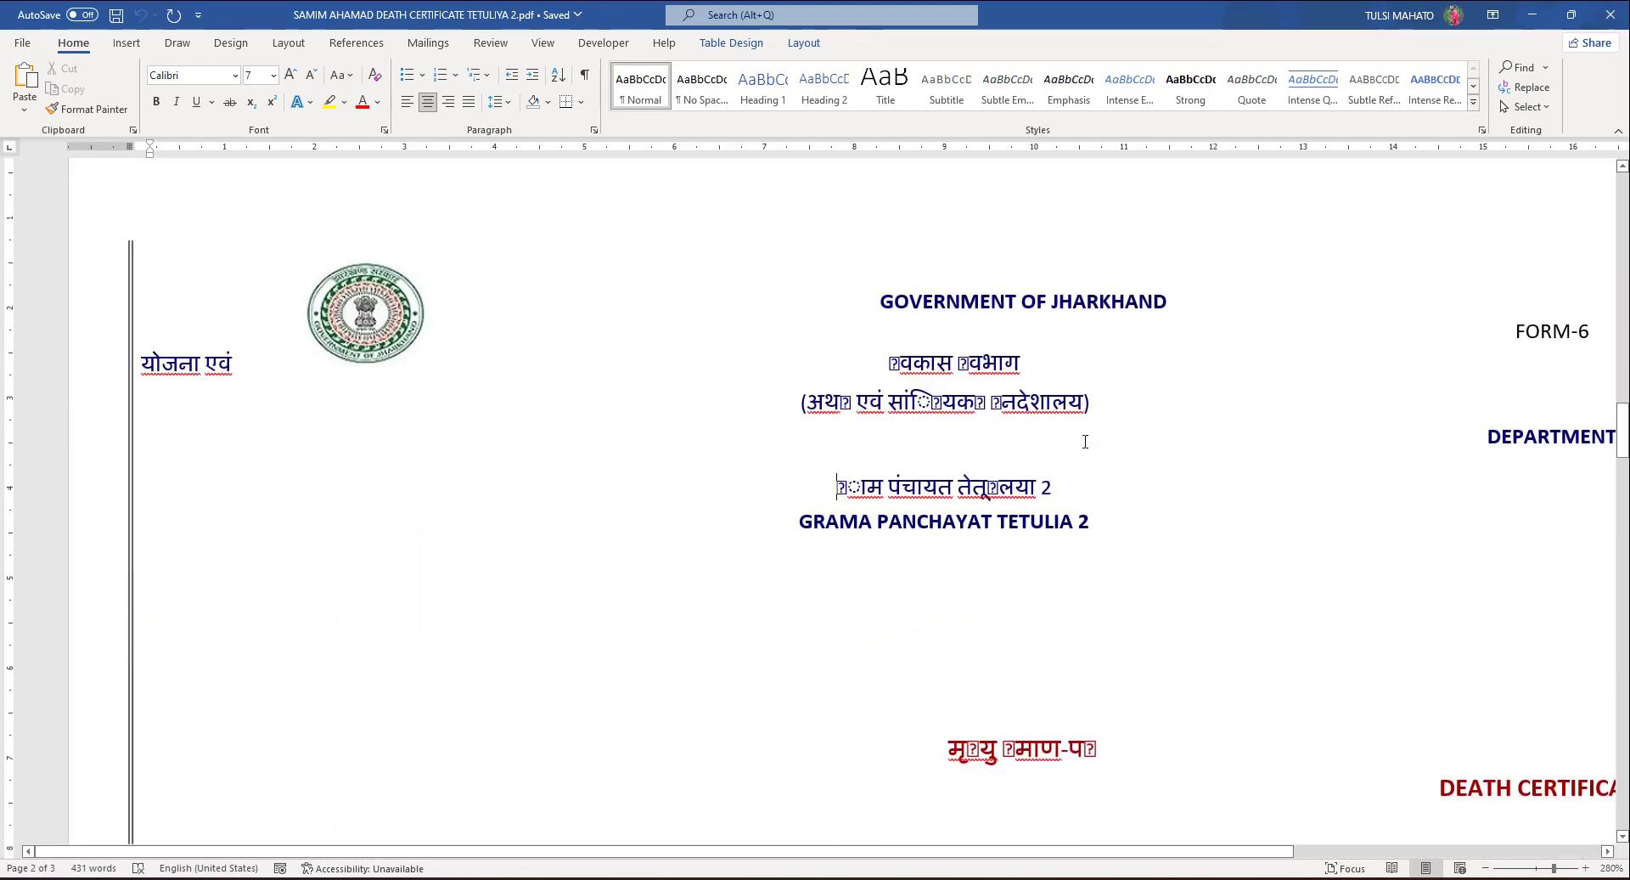
pyautogui.scroll(-1, 1019, 424)
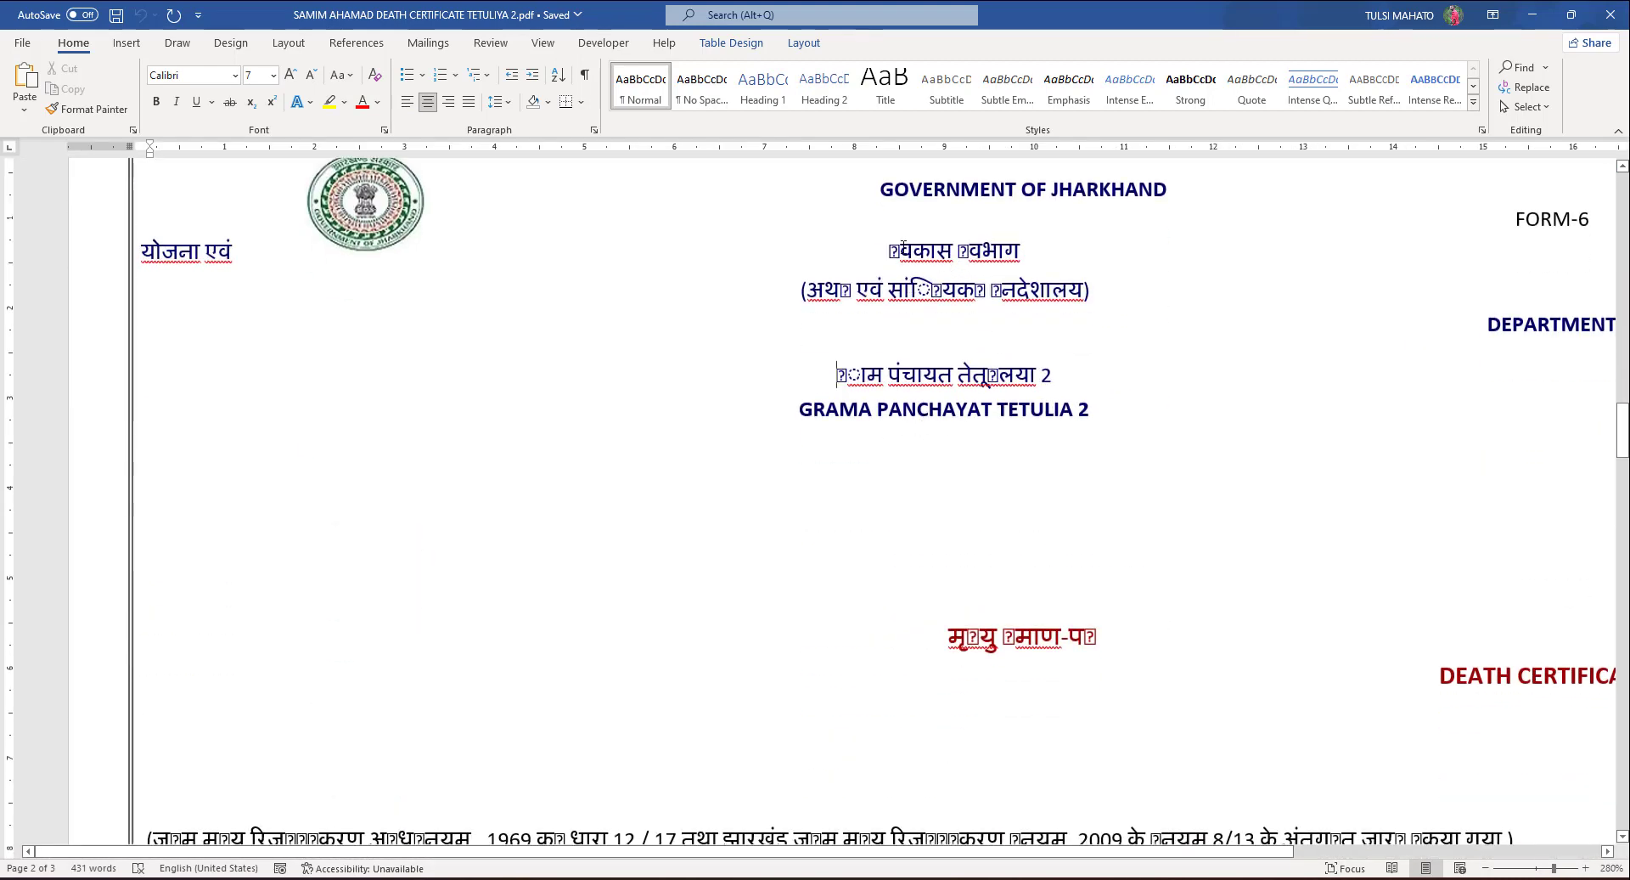
pyautogui.moveTo(903, 246); pyautogui.dragTo(889, 248)
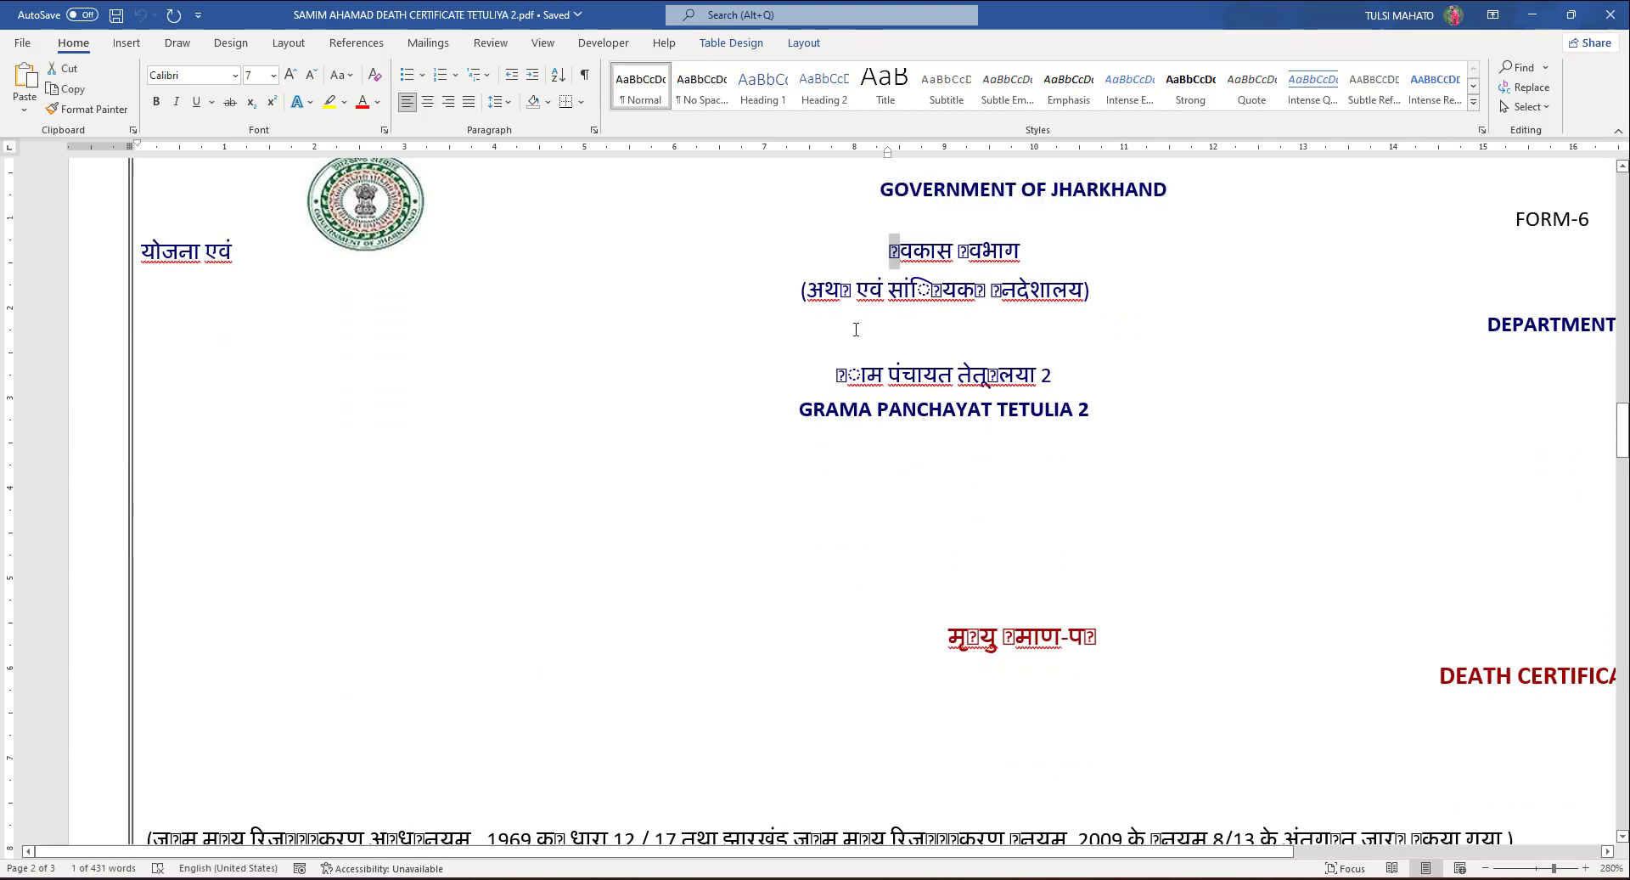
pyautogui.click(851, 289)
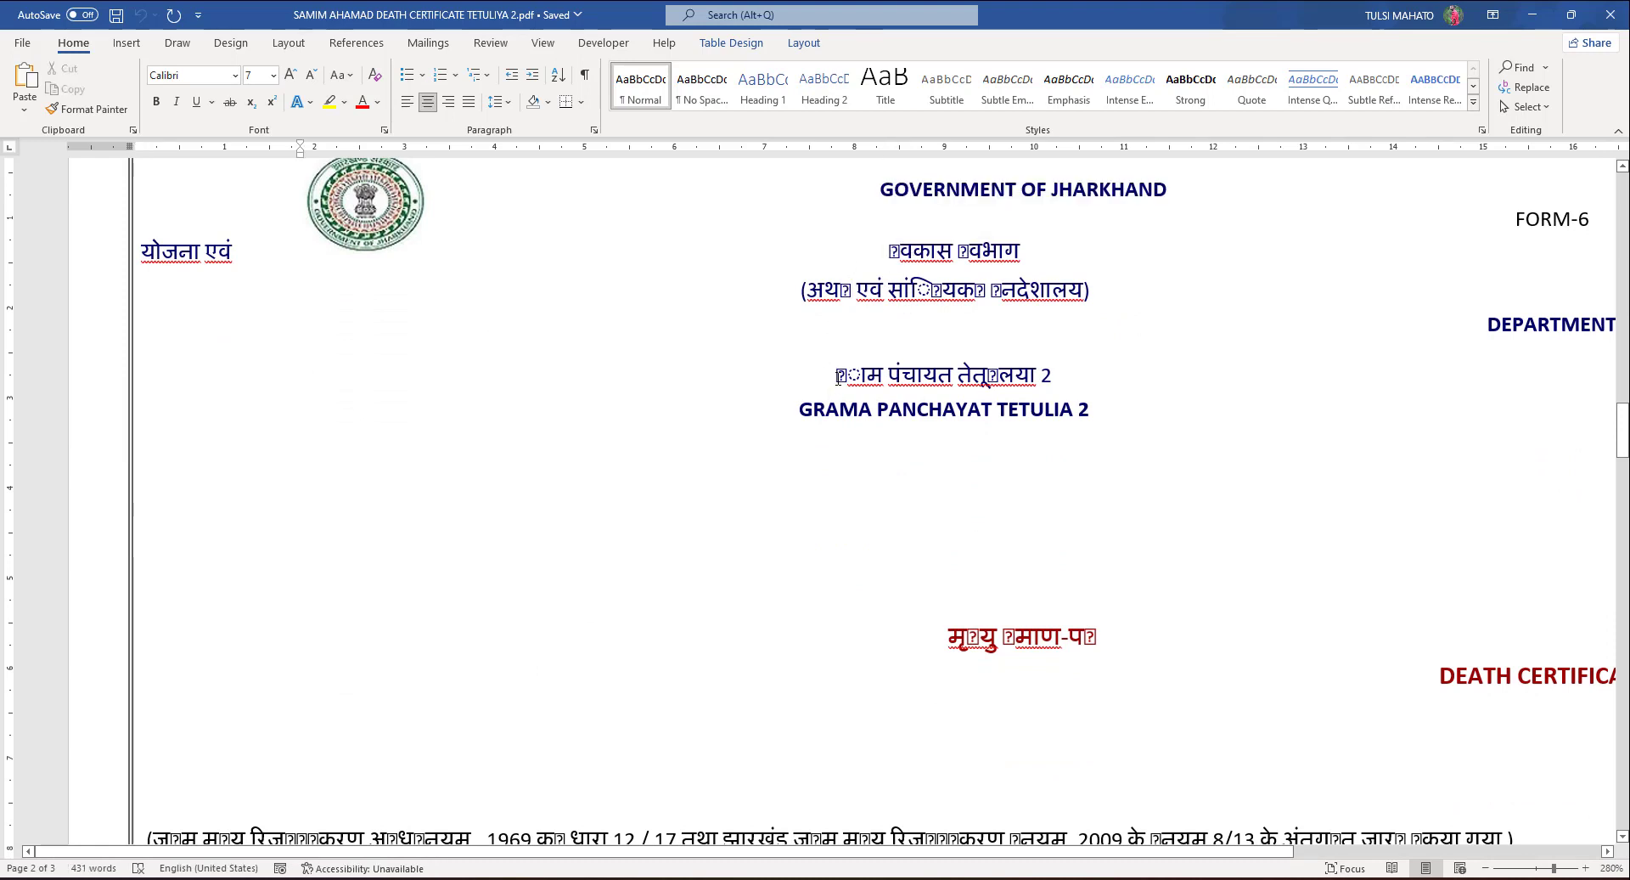
pyautogui.moveTo(838, 377); pyautogui.dragTo(1054, 375)
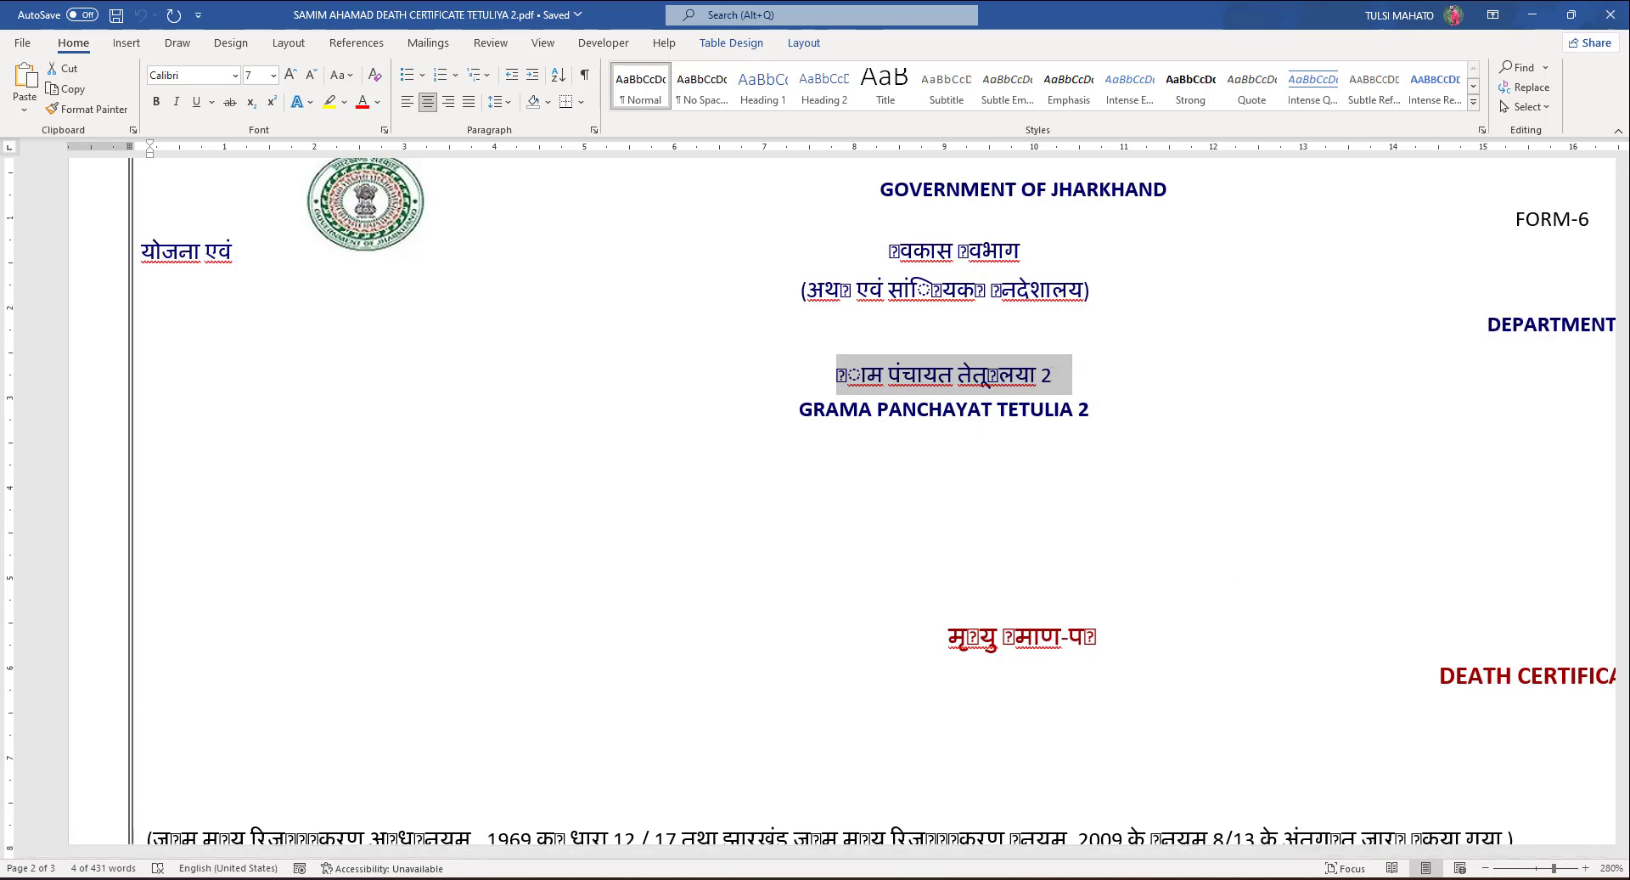
# Step: Switch input to Hindi, remove the stray characters after 2 in the panchayat line, and bring up Chrome
pyautogui.press('super+space')
pyautogui.click(1423, 795)
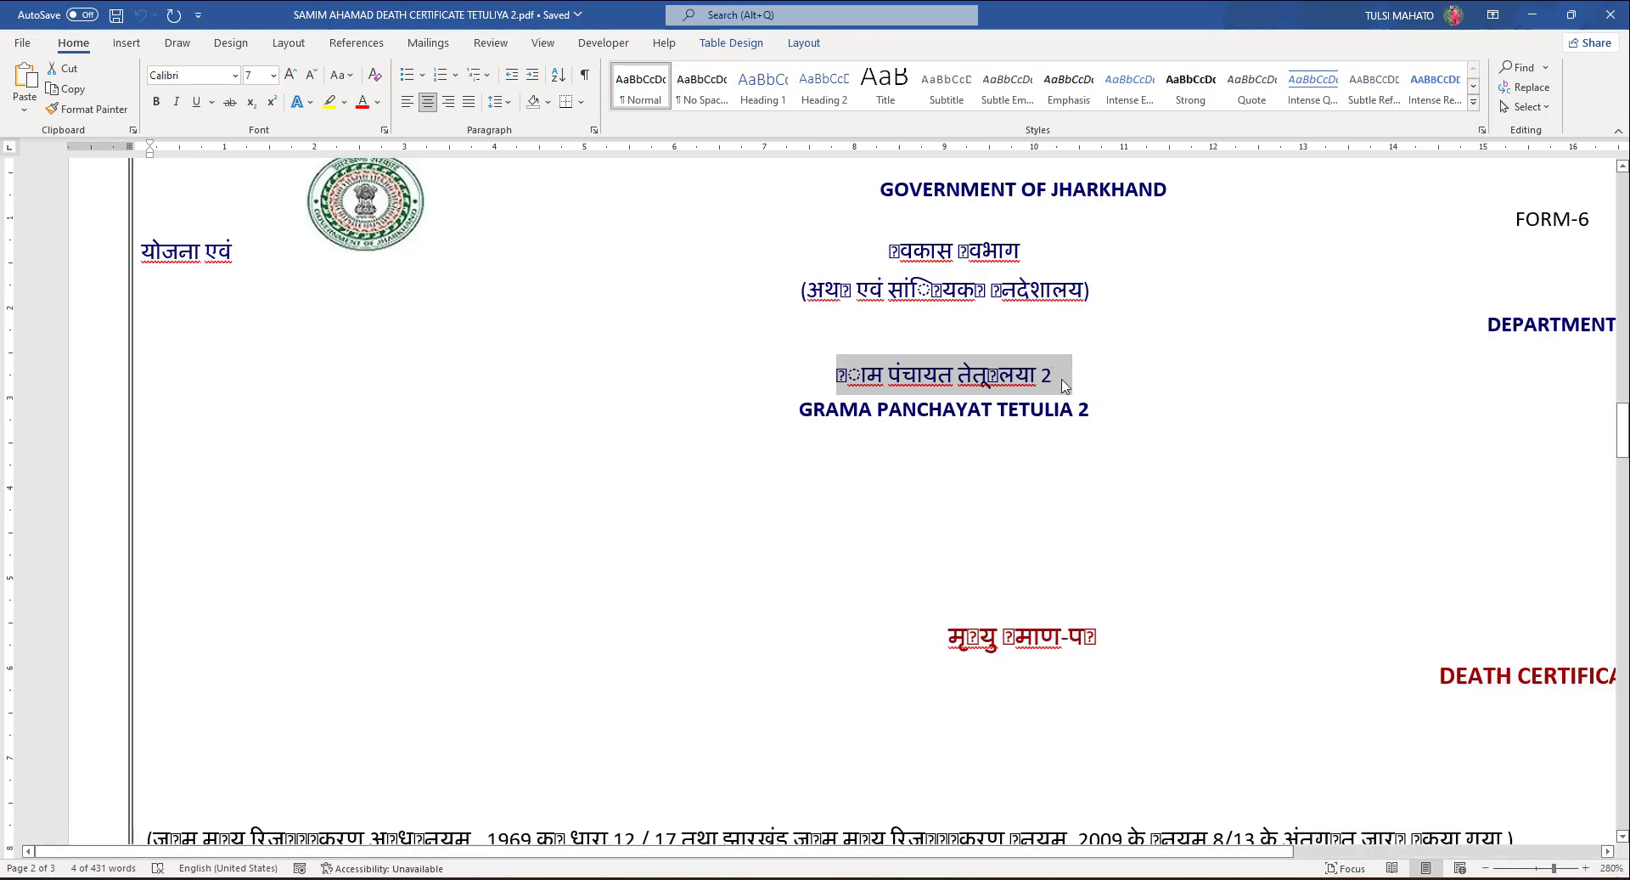
pyautogui.click(1101, 410)
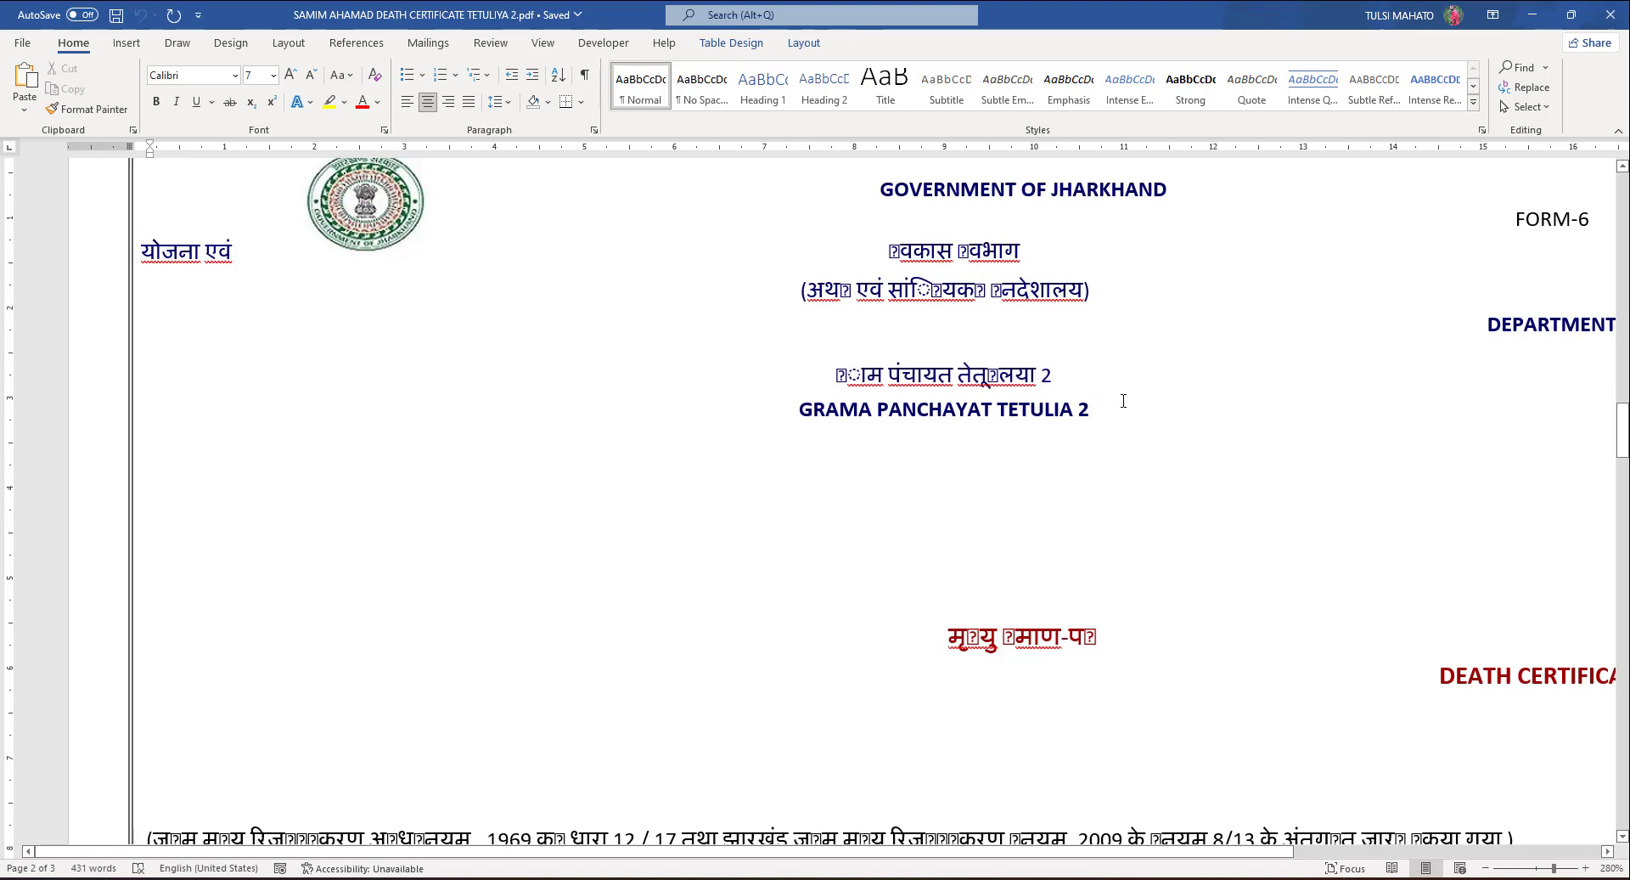
pyautogui.write('च')
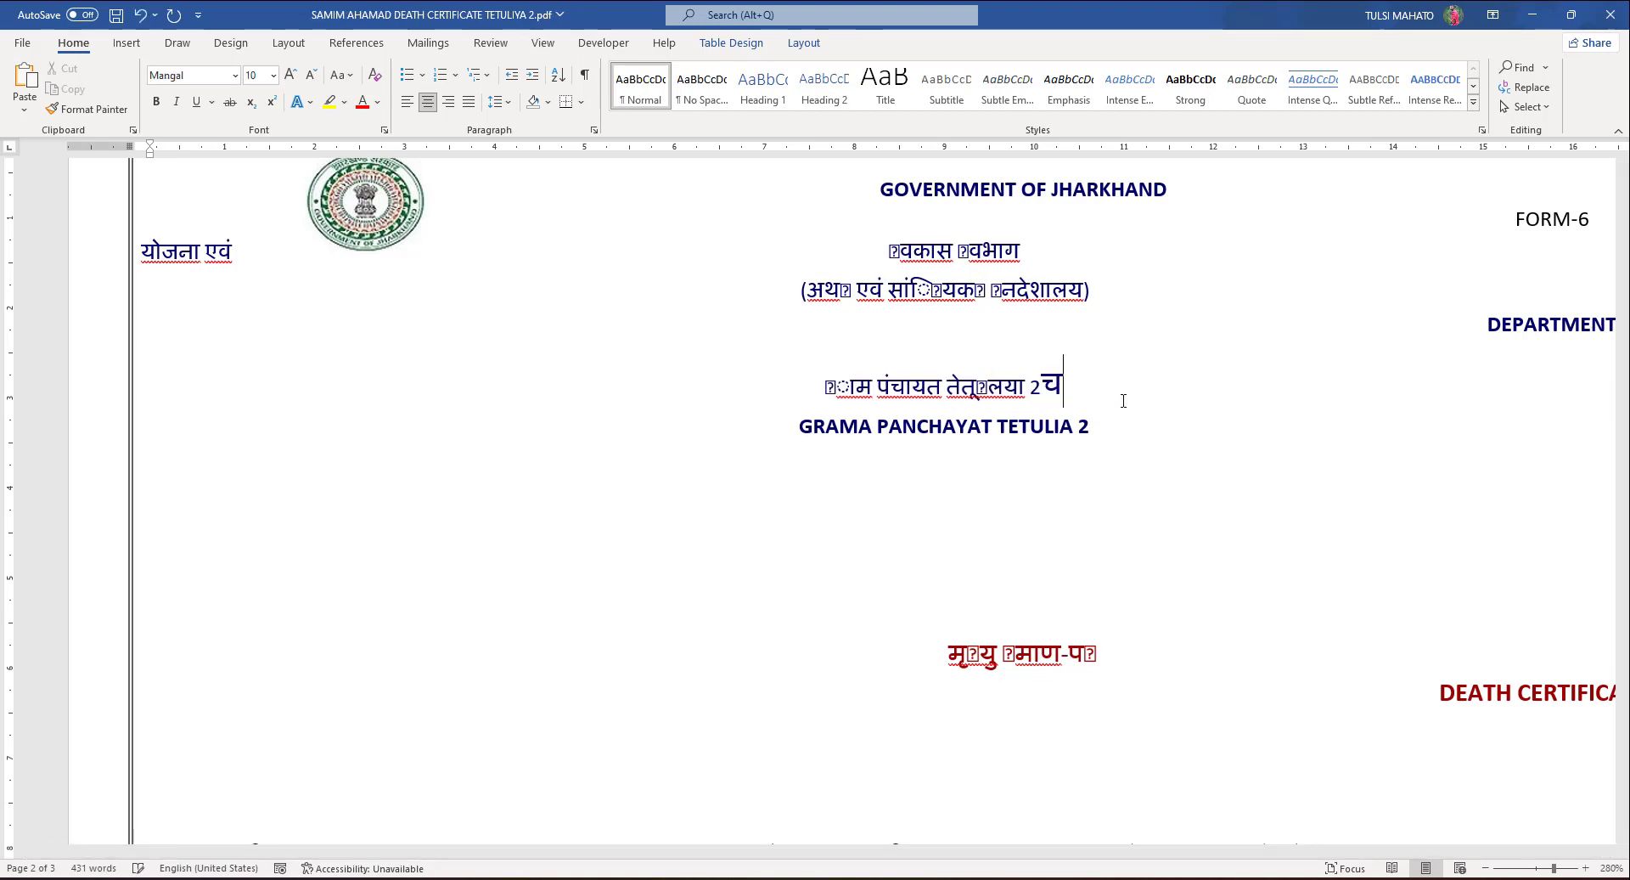
pyautogui.write('त')
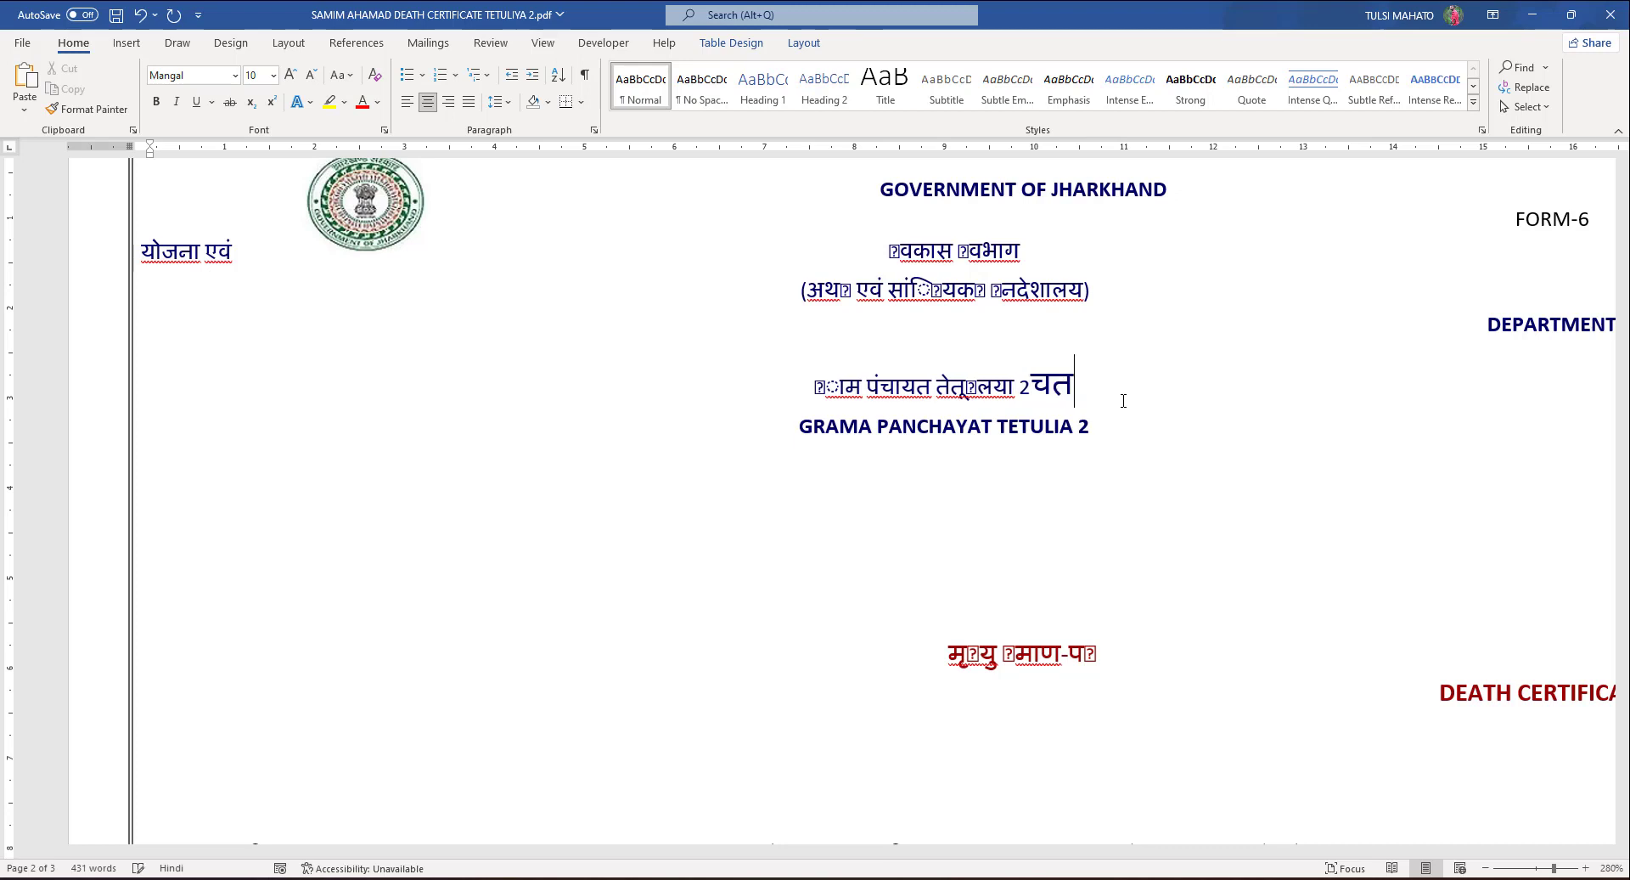
pyautogui.press('BackSpace')
pyautogui.press('BackSpace')
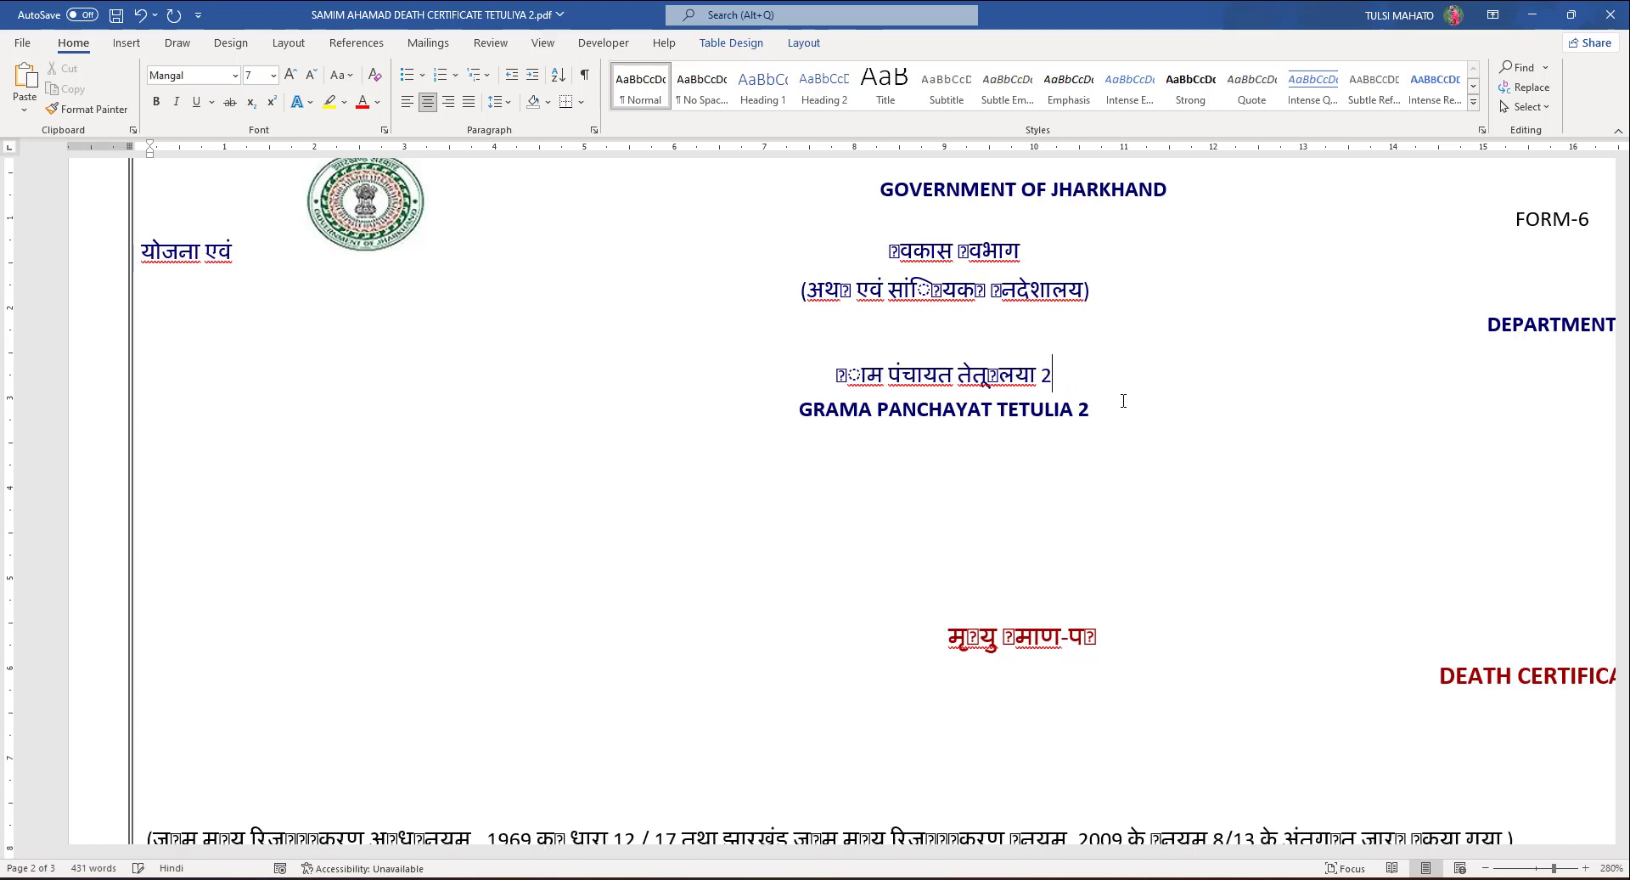
pyautogui.write('क')
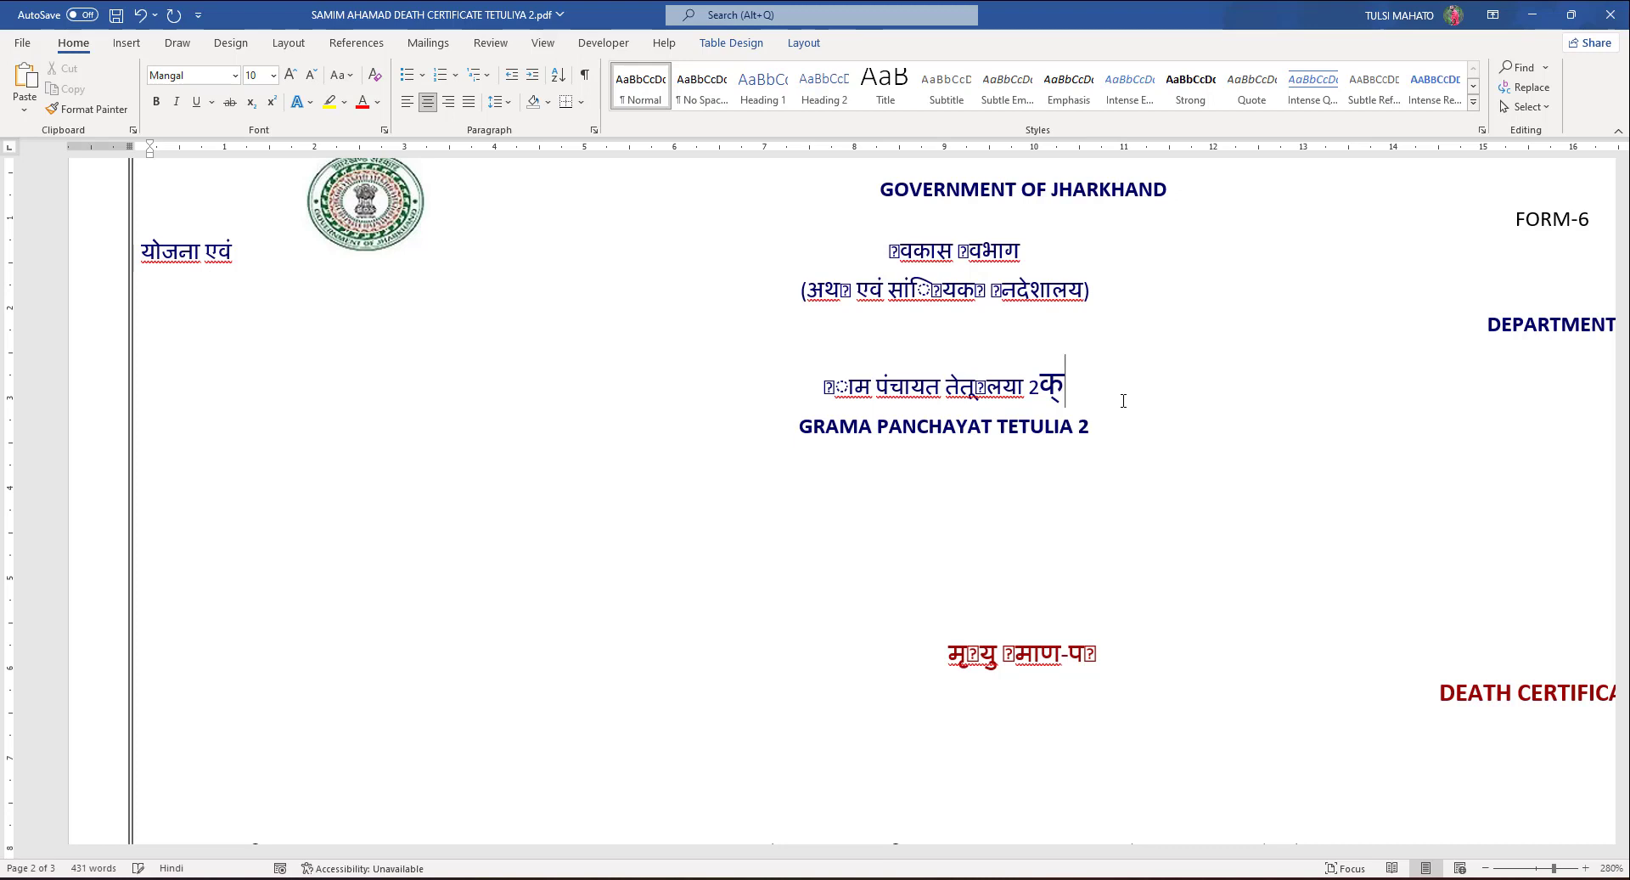
pyautogui.press('BackSpace')
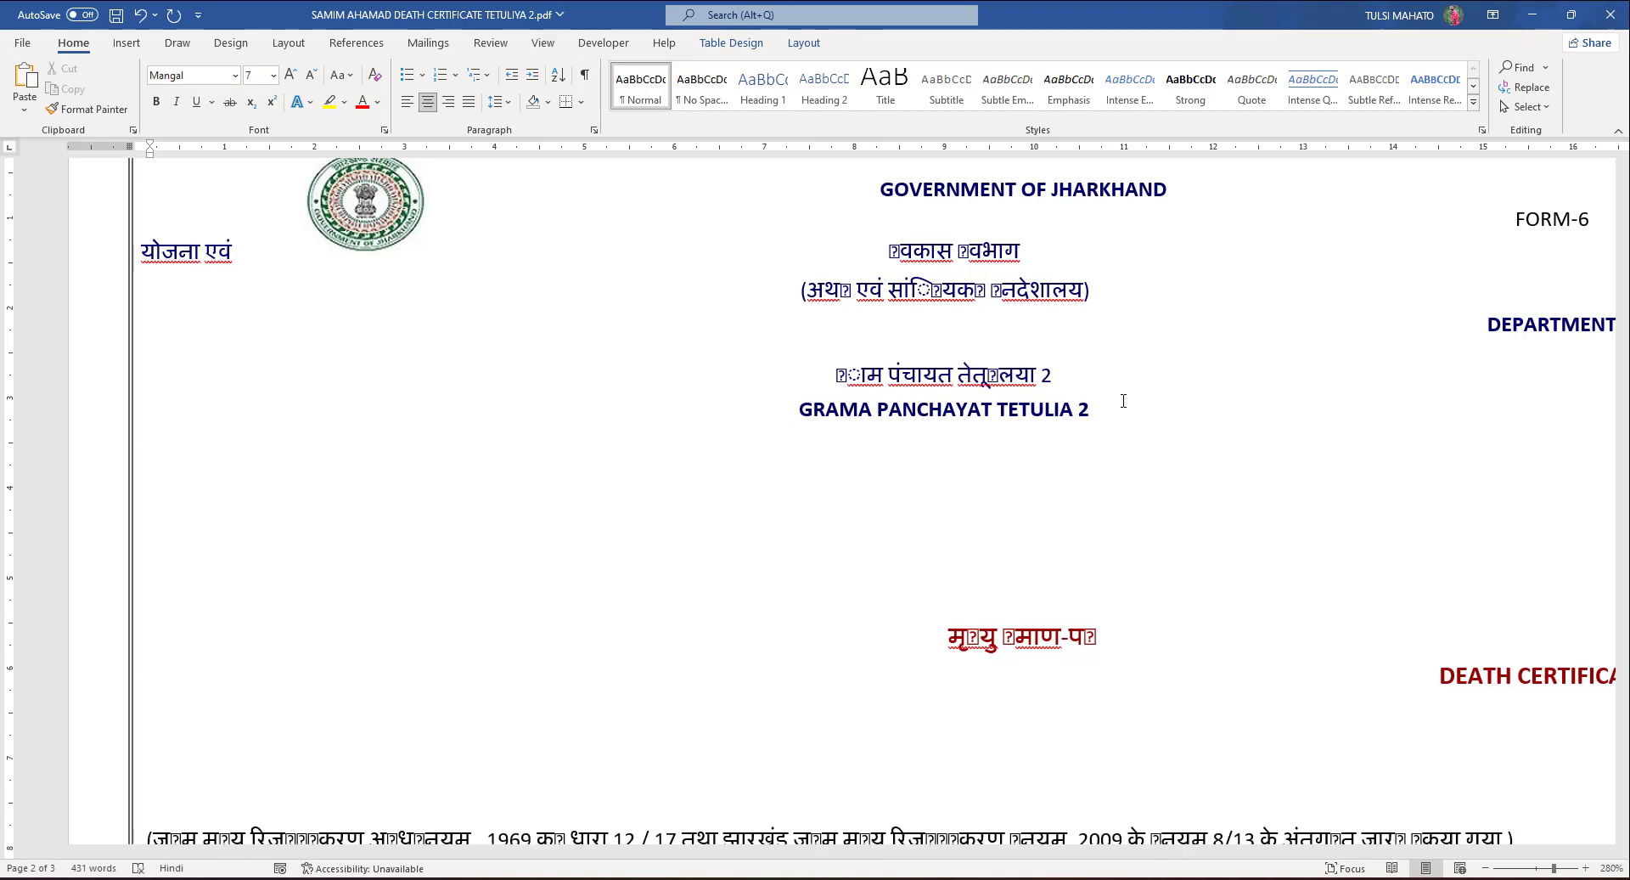
pyautogui.click(959, 873)
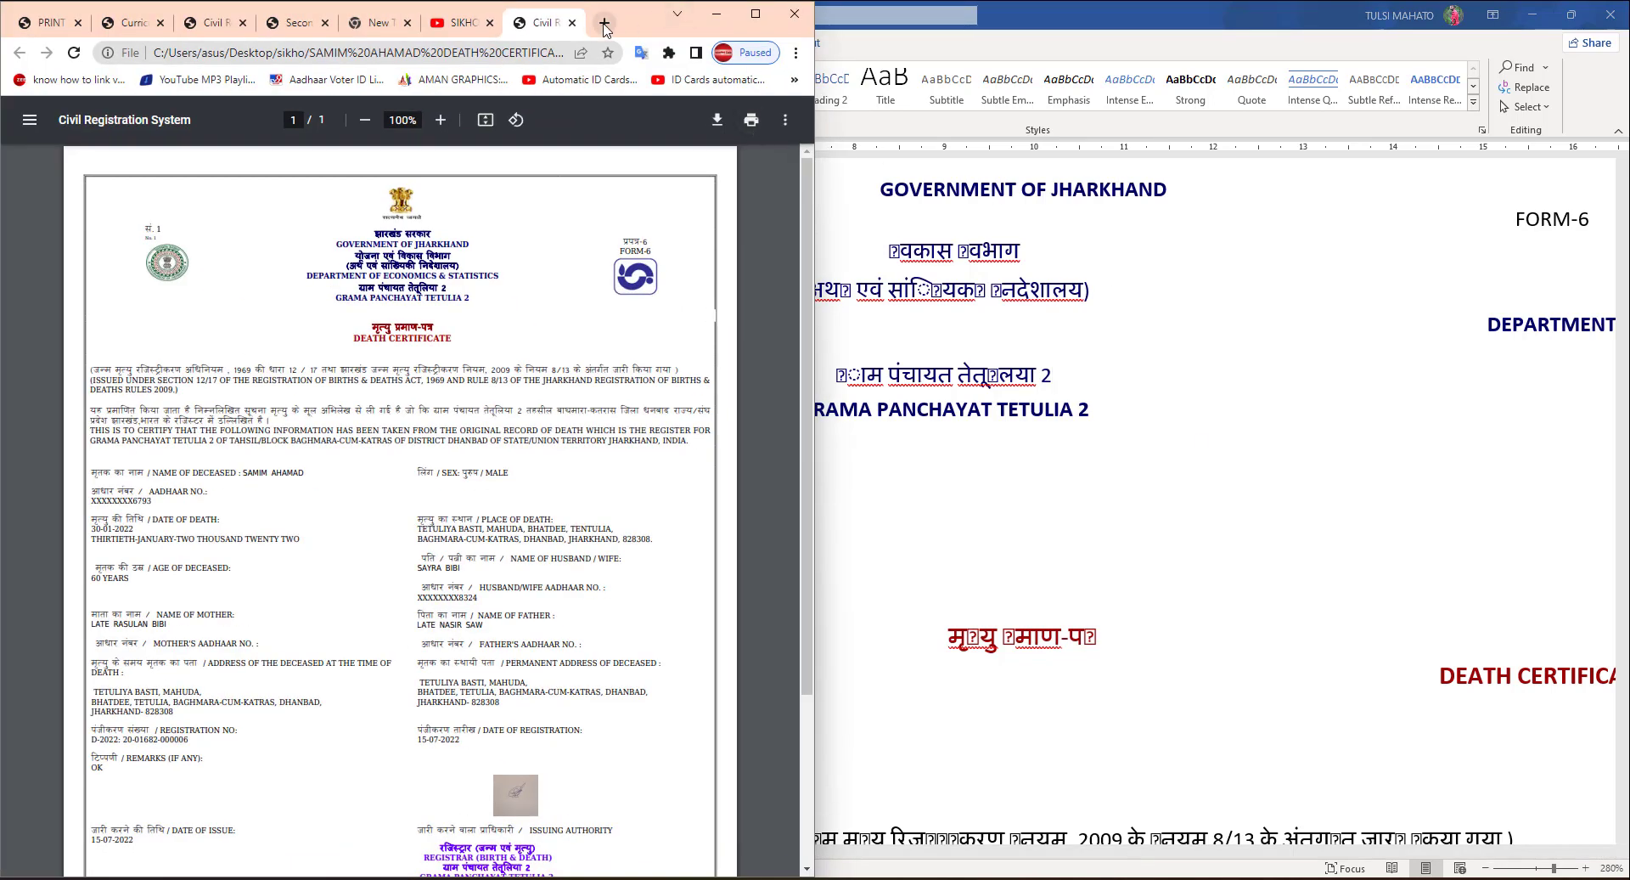
# Step: Search 'kruti' in a new Chrome tab and open the first Kruti Dev to Unicode converter
pyautogui.click(603, 29)
pyautogui.write('की')
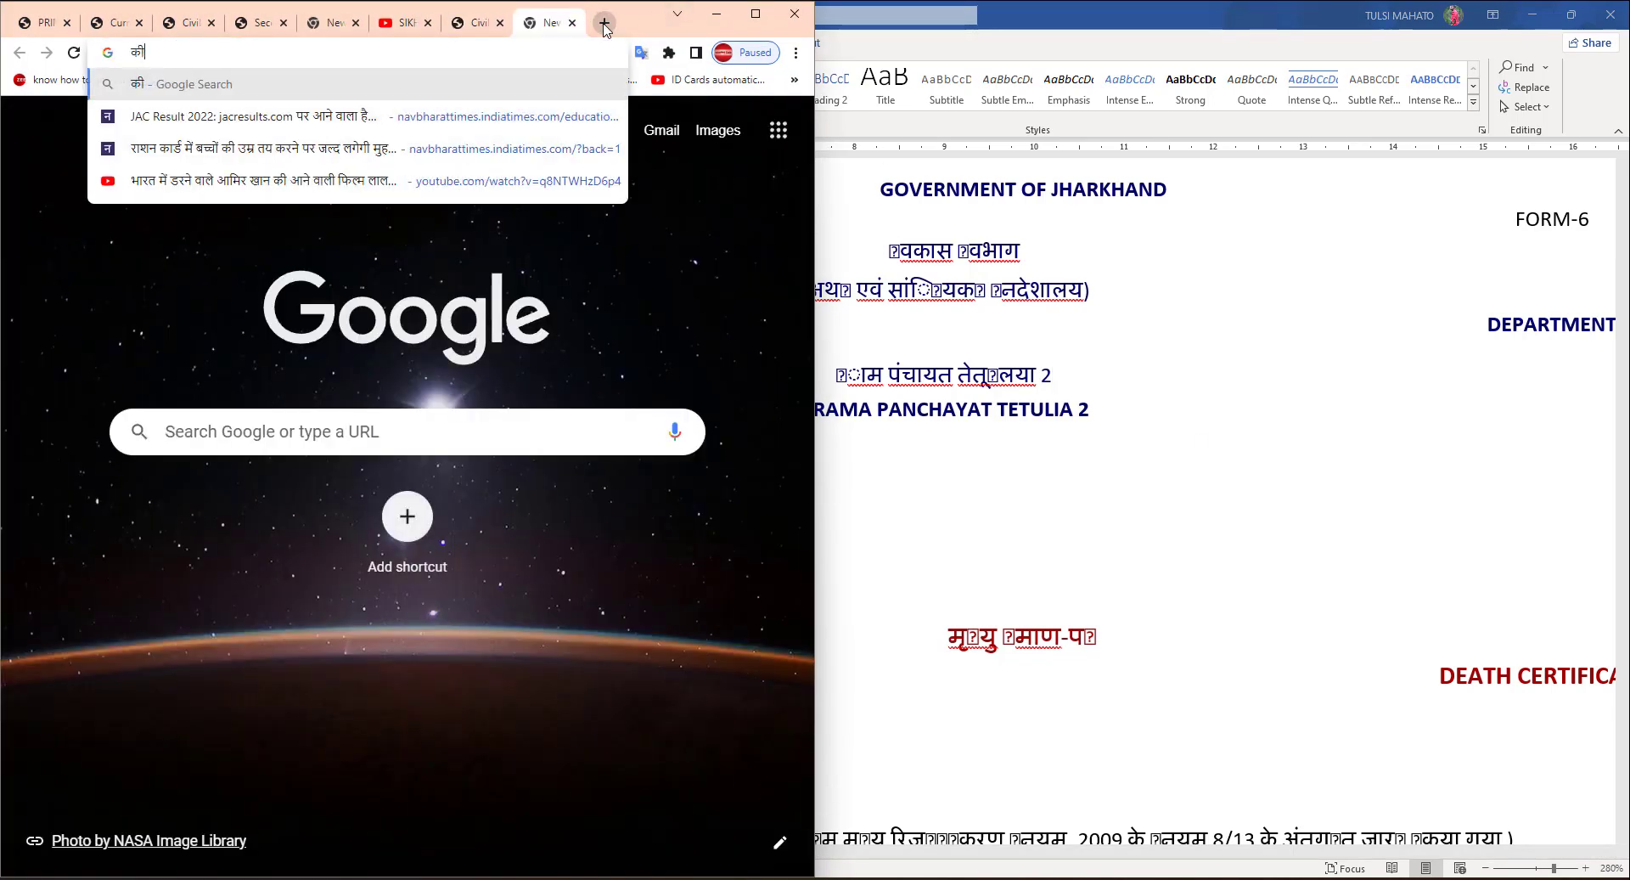
pyautogui.press('BackSpace')
pyautogui.press('BackSpace')
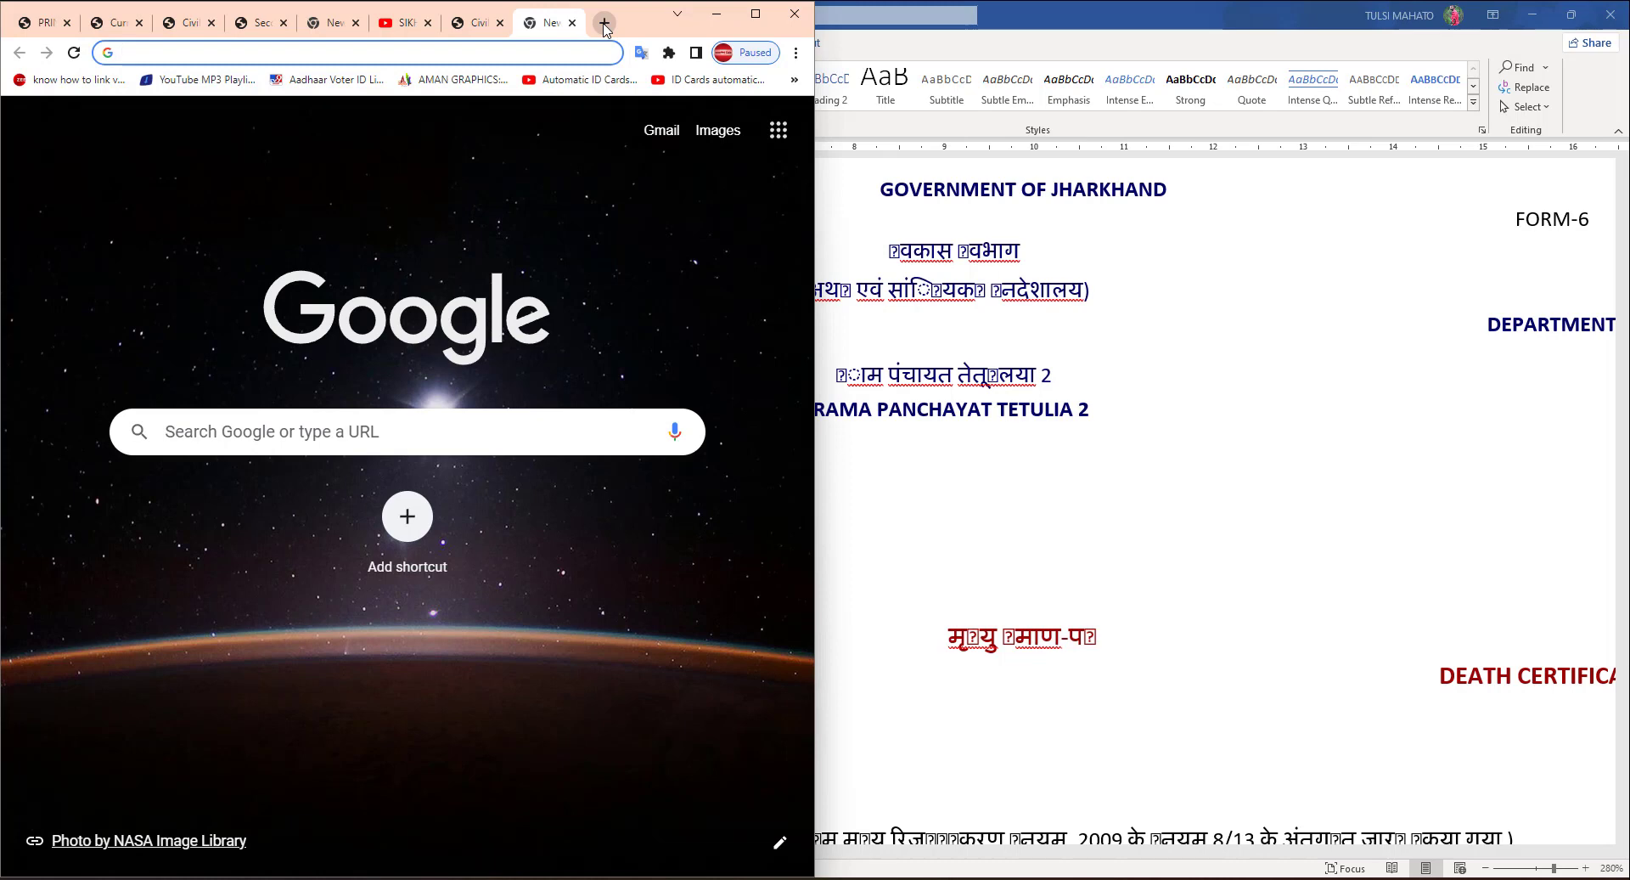
pyautogui.write('kruti')
pyautogui.click(476, 119)
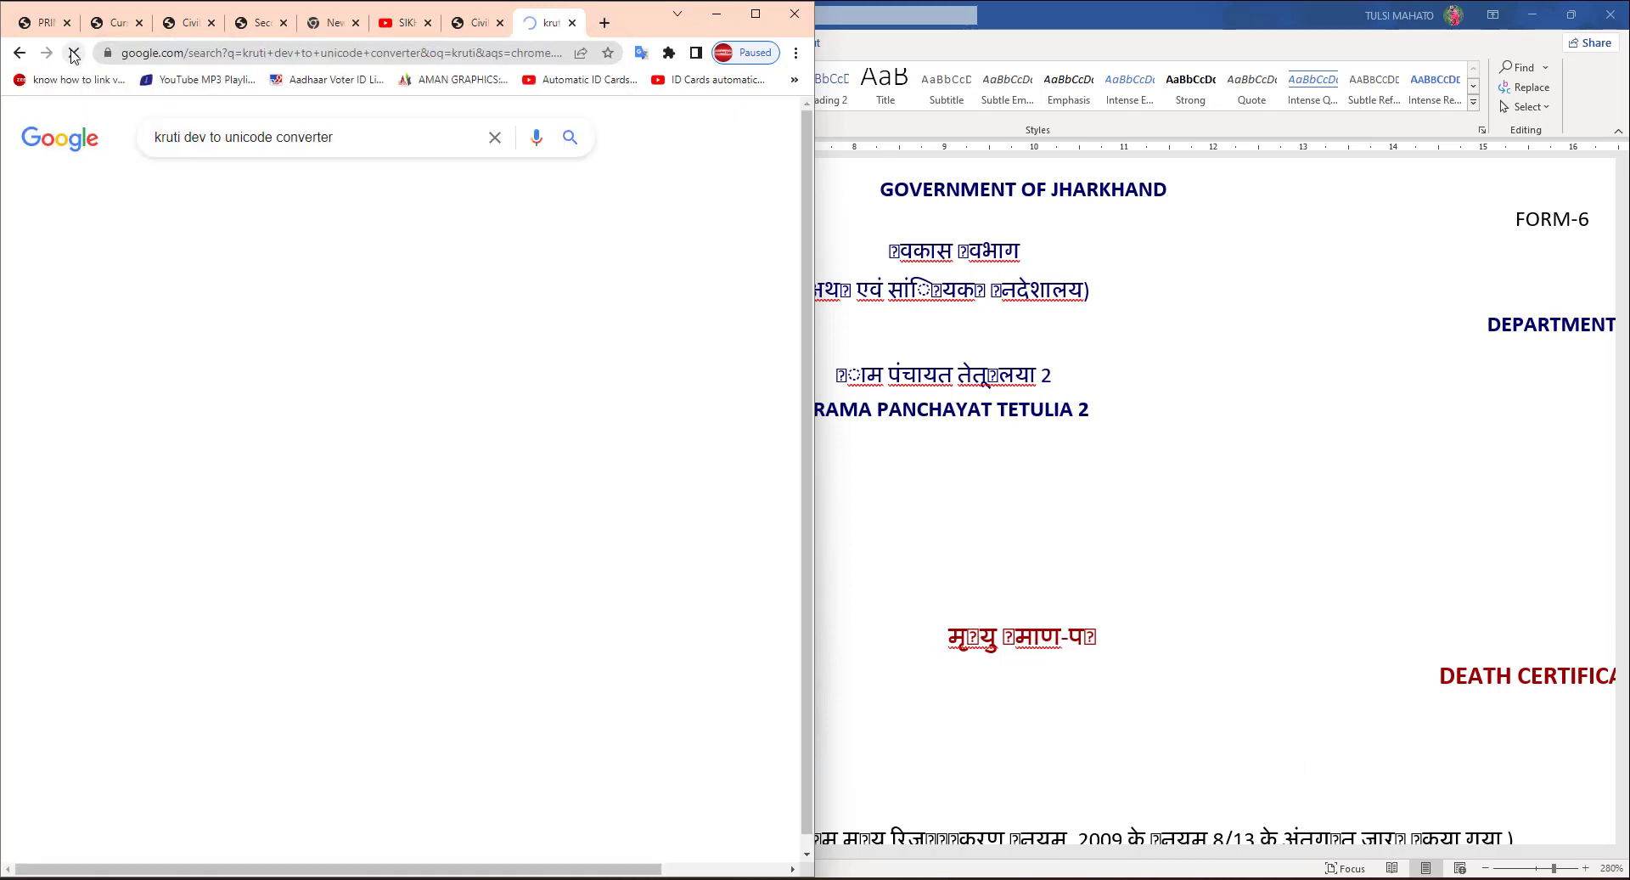
pyautogui.click(180, 285)
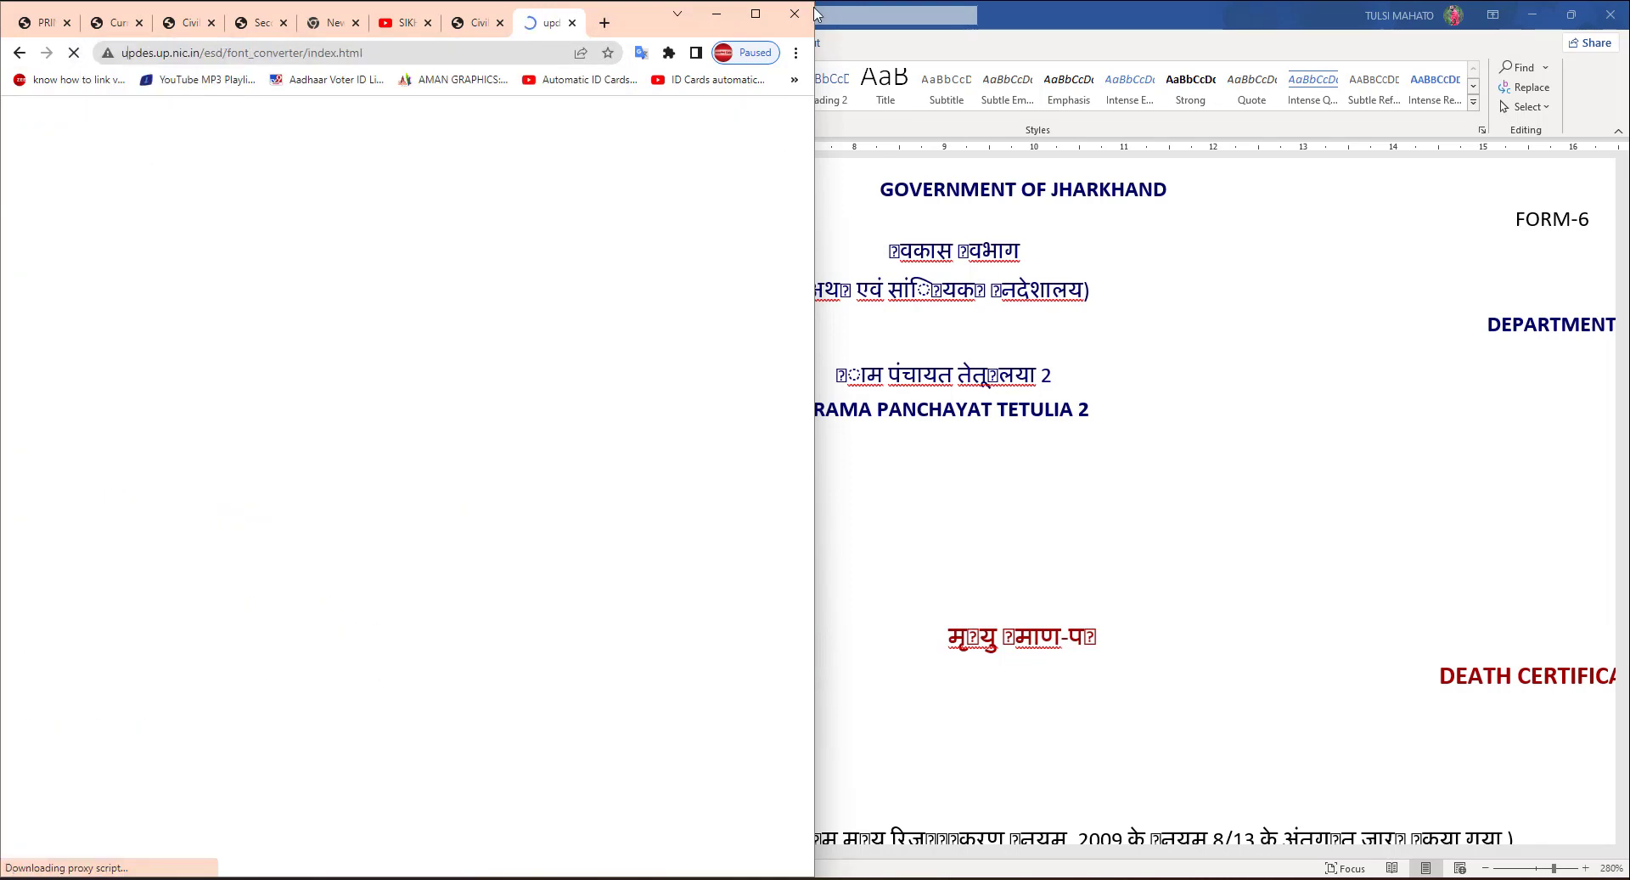
pyautogui.click(755, 15)
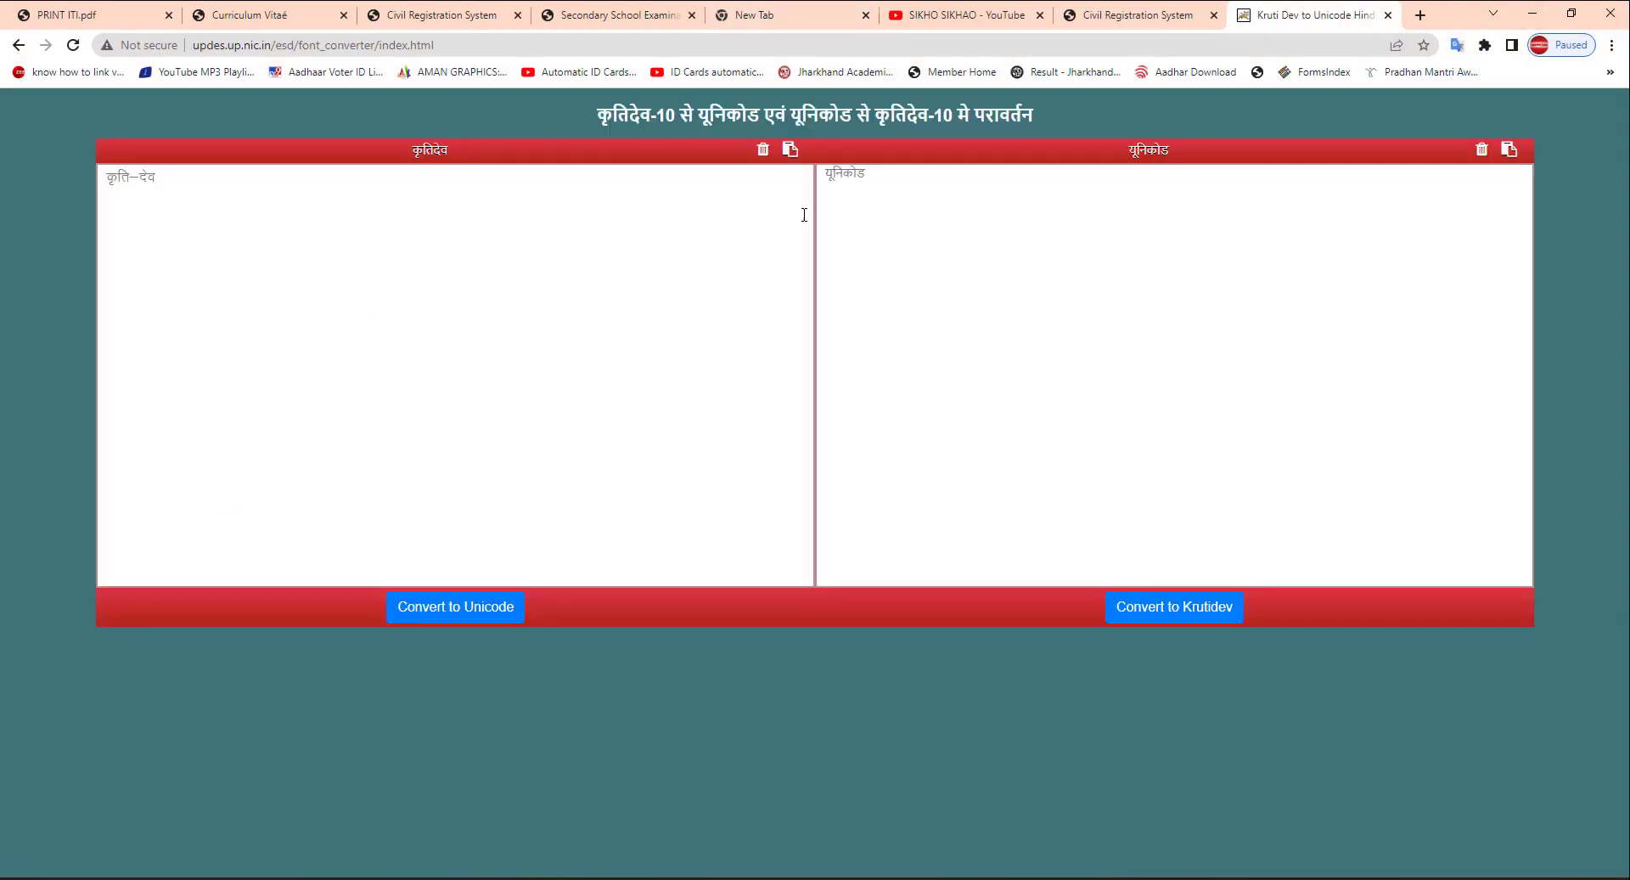
# Step: Convert Kruti Dev text into Unicode मेरा नाम रोहन हैं। and select the output
pyautogui.click(289, 211)
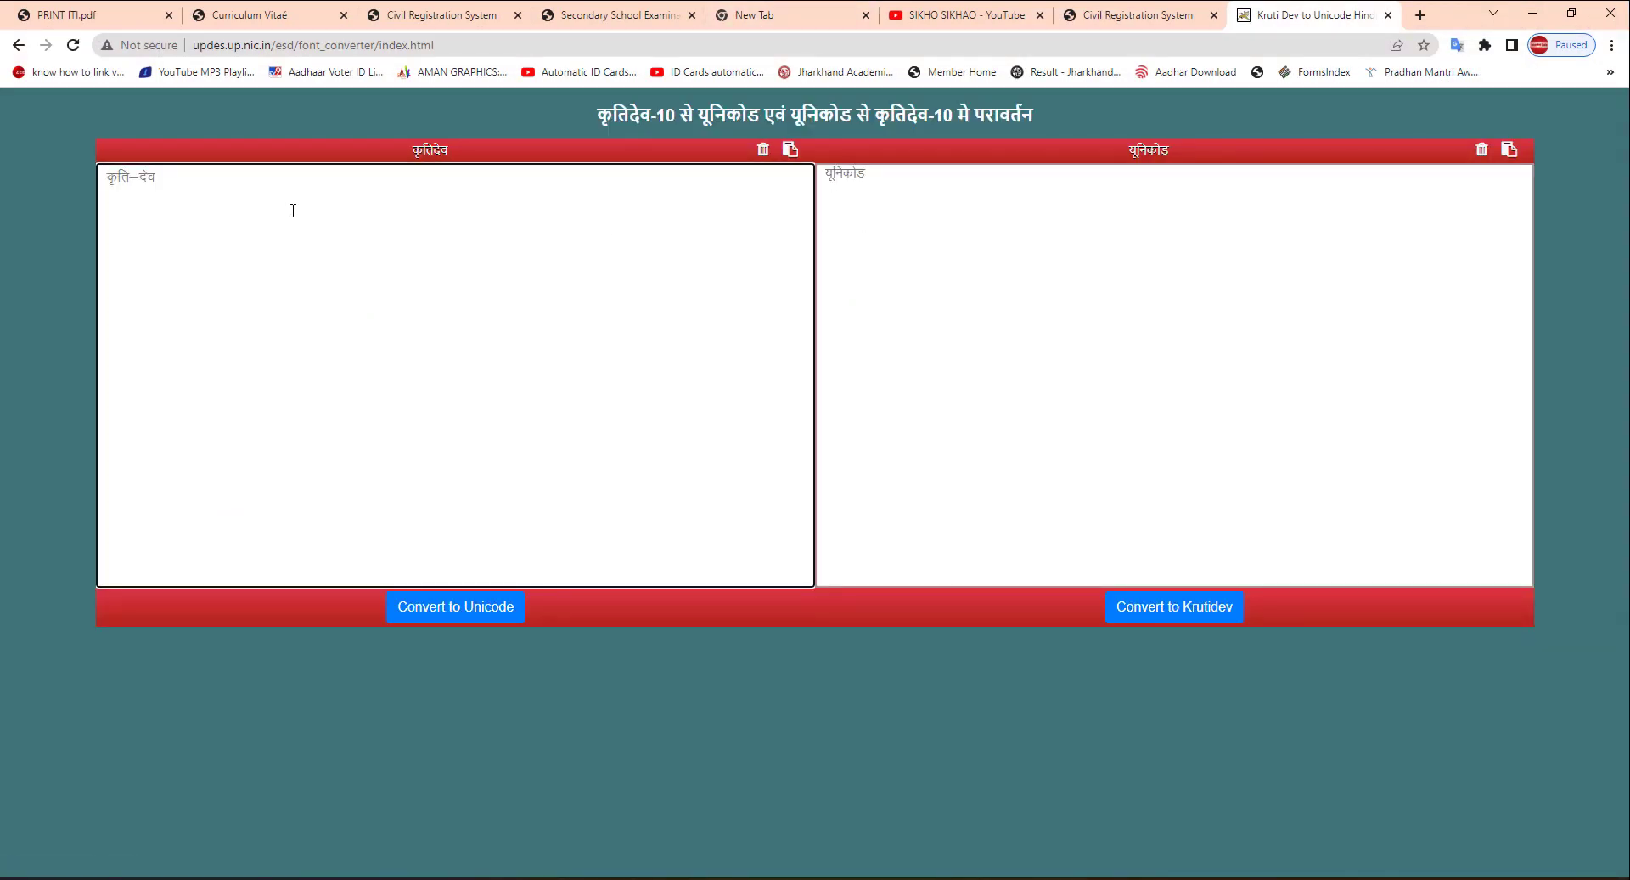
pyautogui.write('u')
pyautogui.click(499, 615)
pyautogui.click(950, 184)
pyautogui.moveTo(949, 184); pyautogui.dragTo(813, 174)
pyautogui.hotkey('ctrl', 'c')
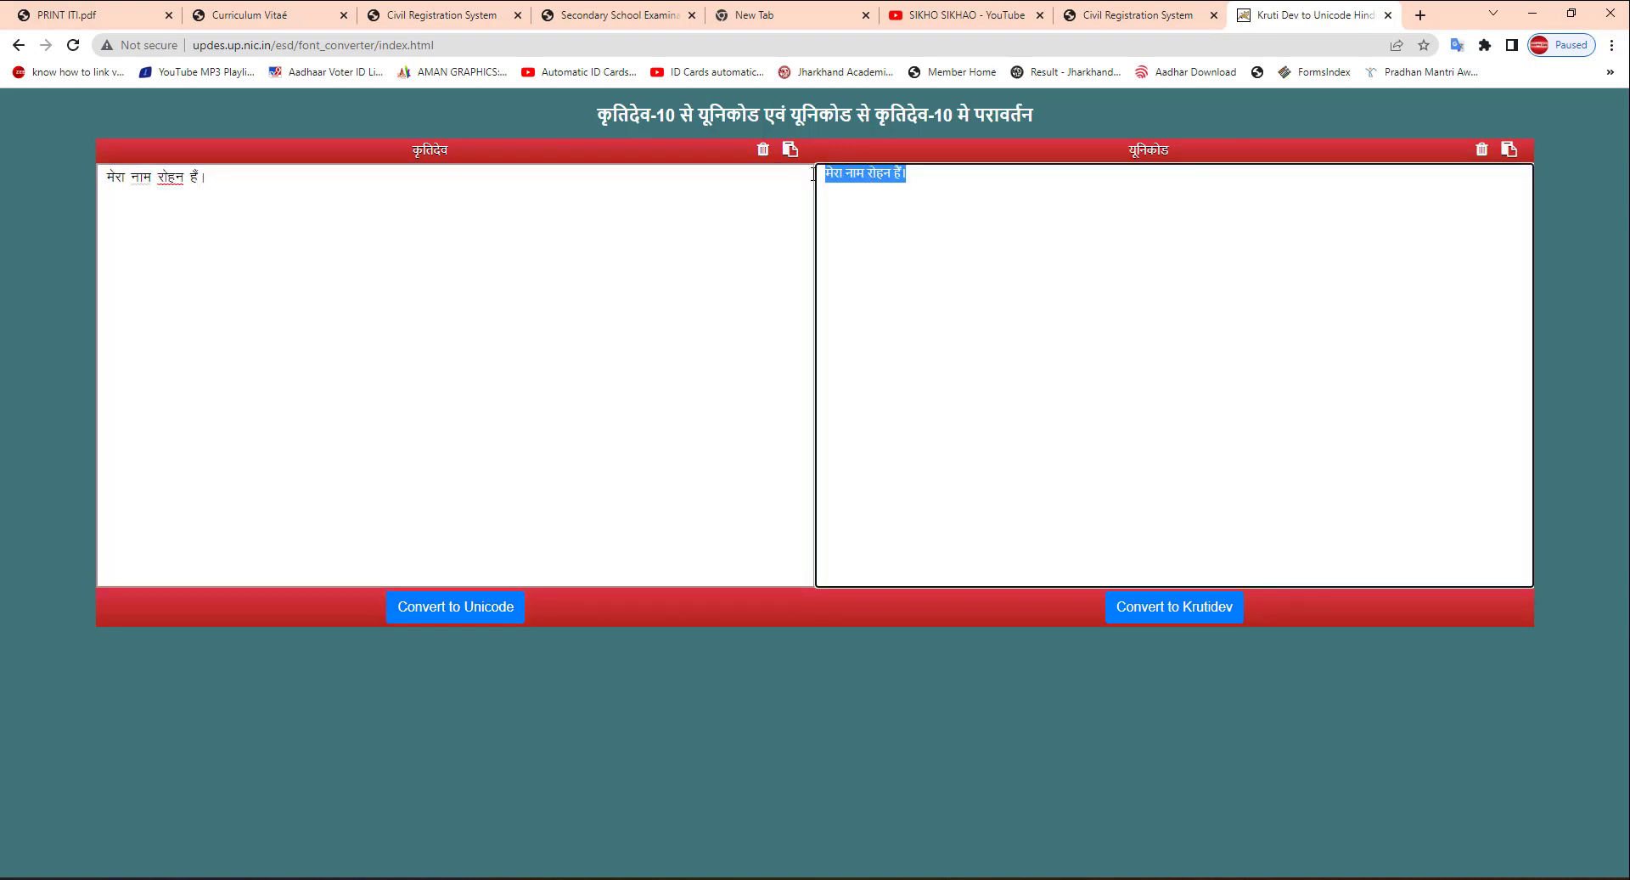
# Step: Paste मेरा नाम रोहन हैं। on a new line after GRAMA PANCHAYAT TETULIA 2
pyautogui.click(1532, 13)
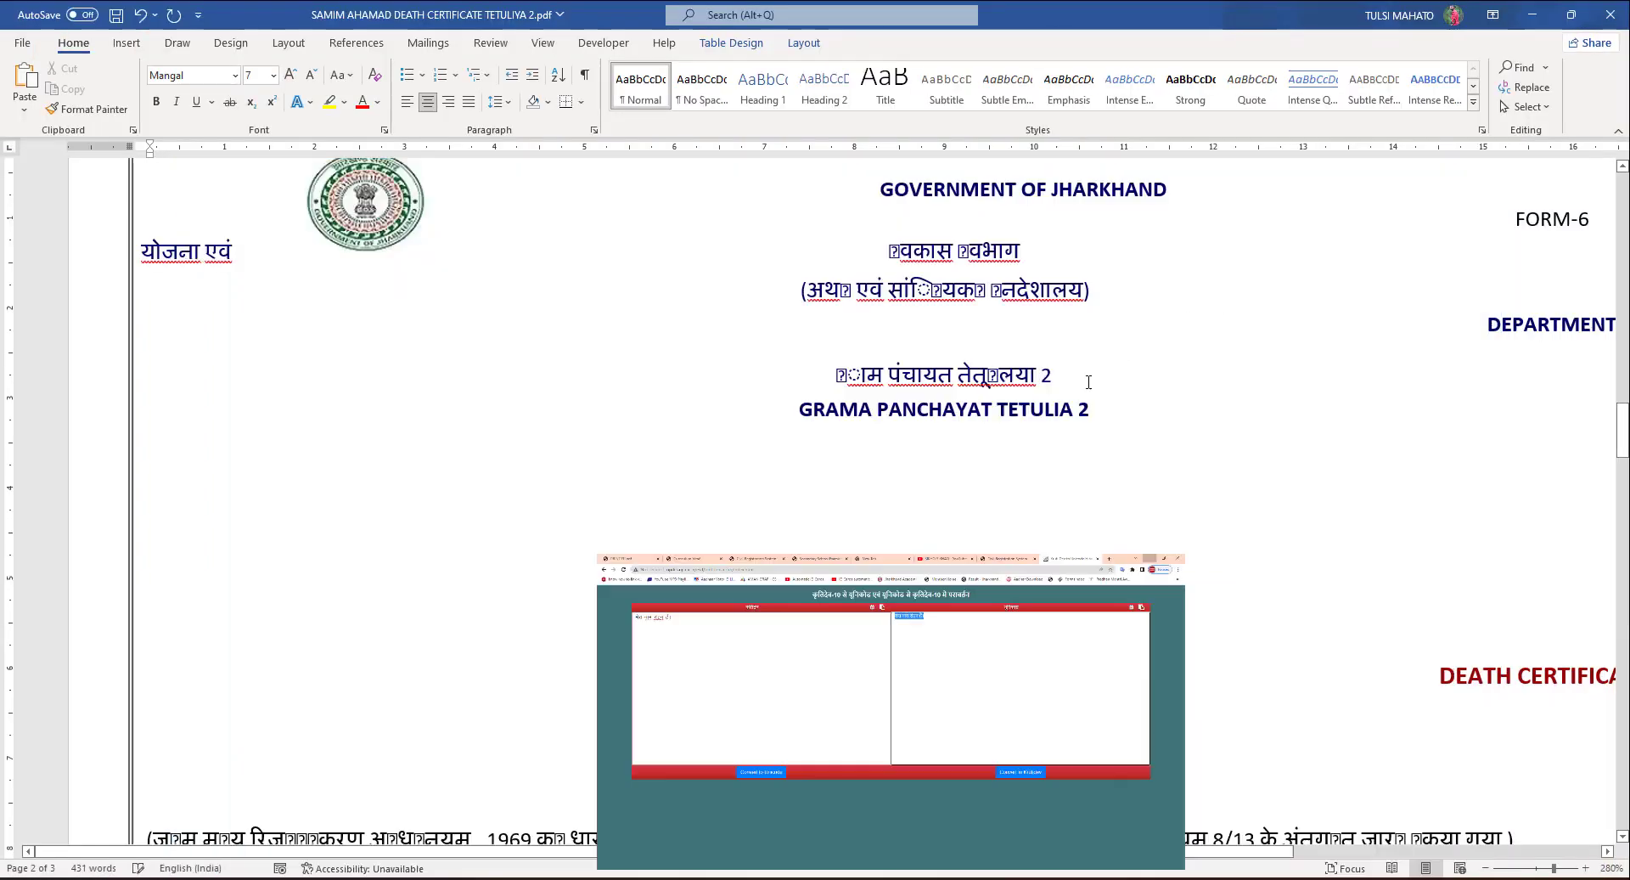
pyautogui.click(1163, 441)
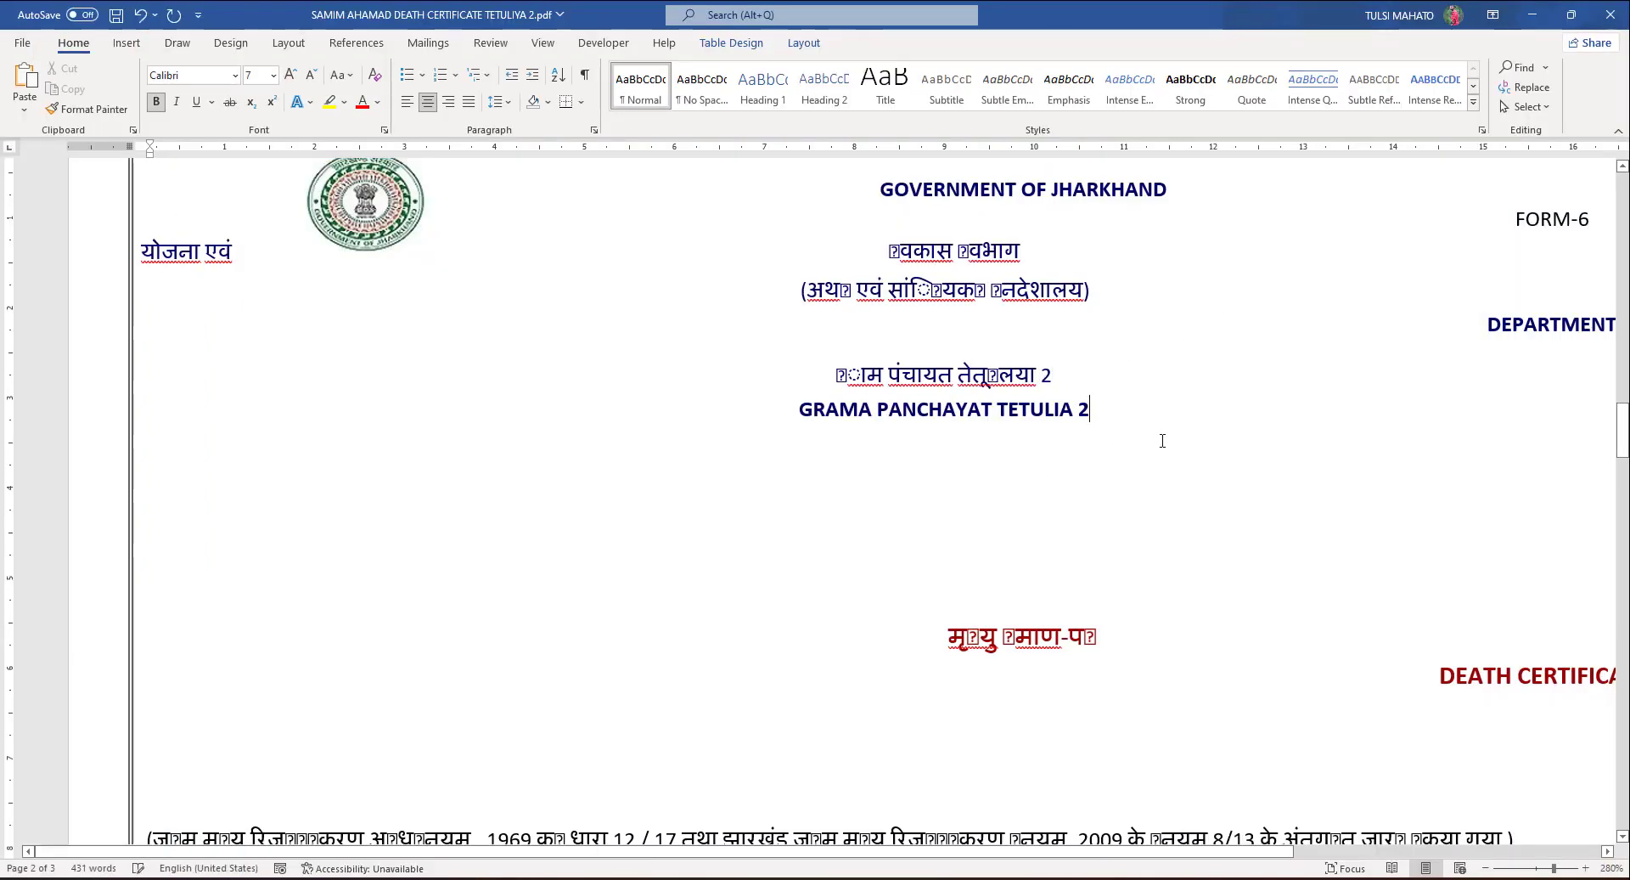
pyautogui.press('Return')
pyautogui.hotkey('ctrl', 'v')
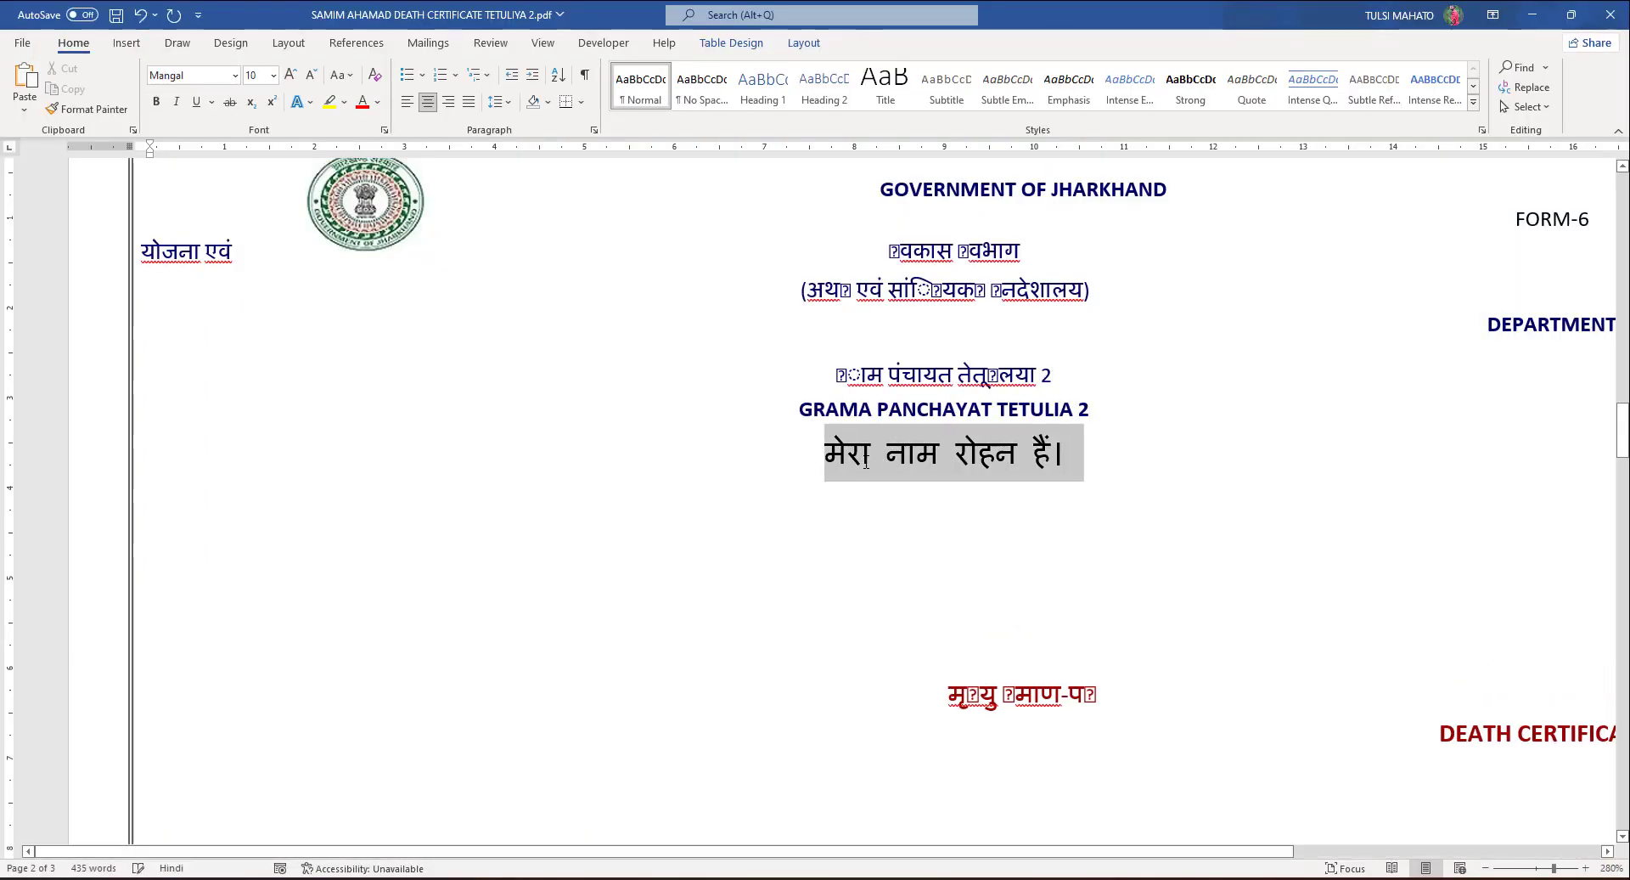
# Step: Shrink the pasted line's font size, then select the bracketed Hindi line below the title
pyautogui.tripleClick(905, 463)
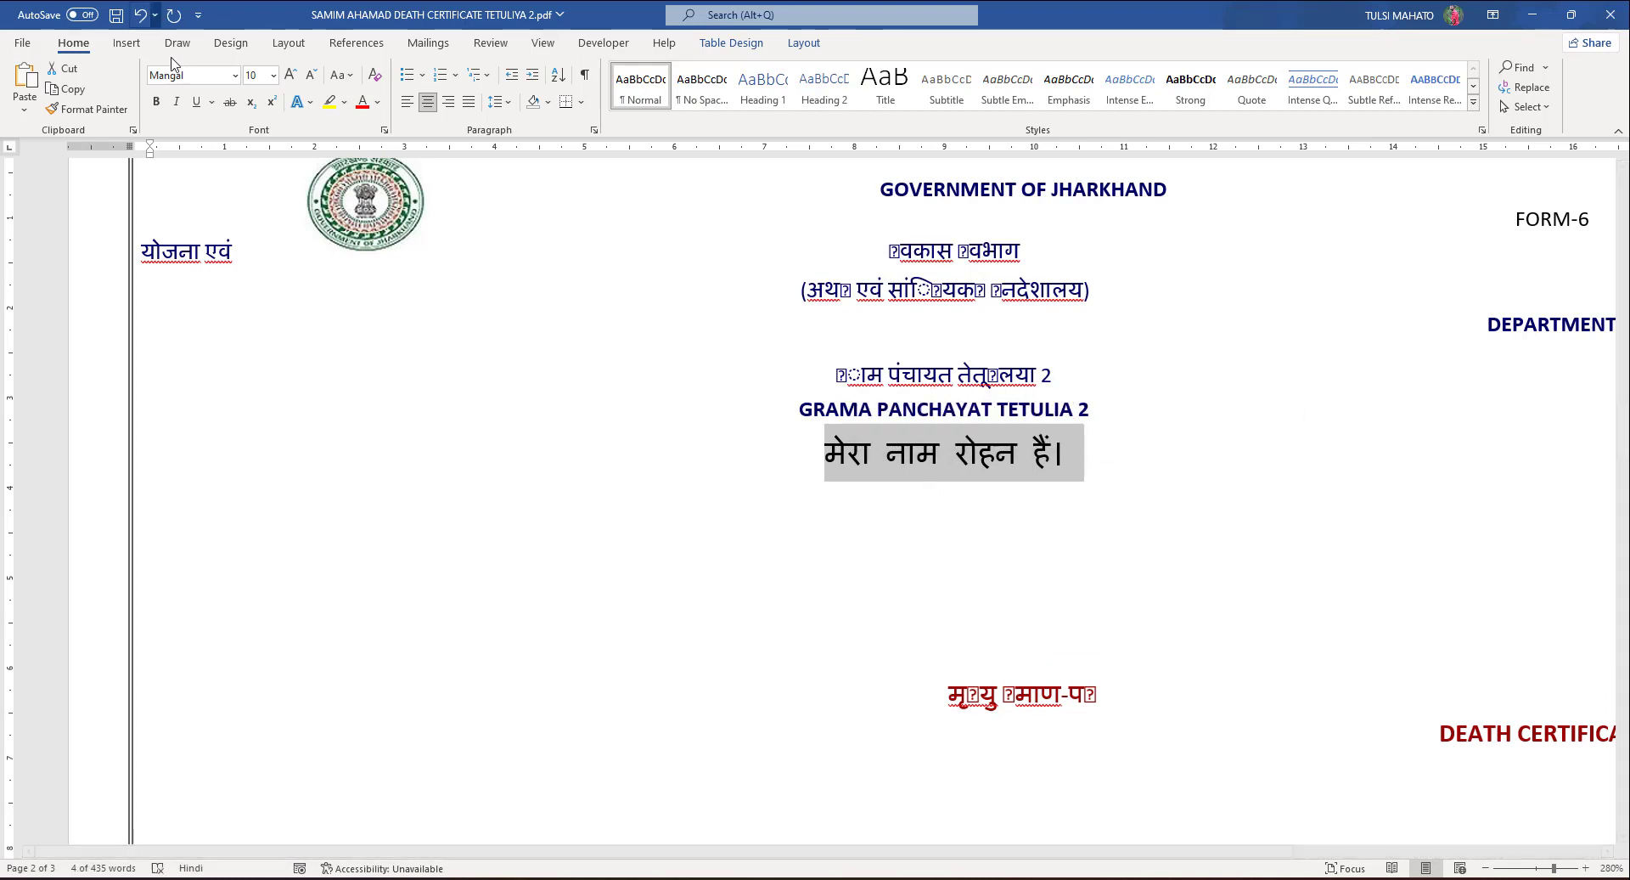
pyautogui.moveTo(1002, 588)
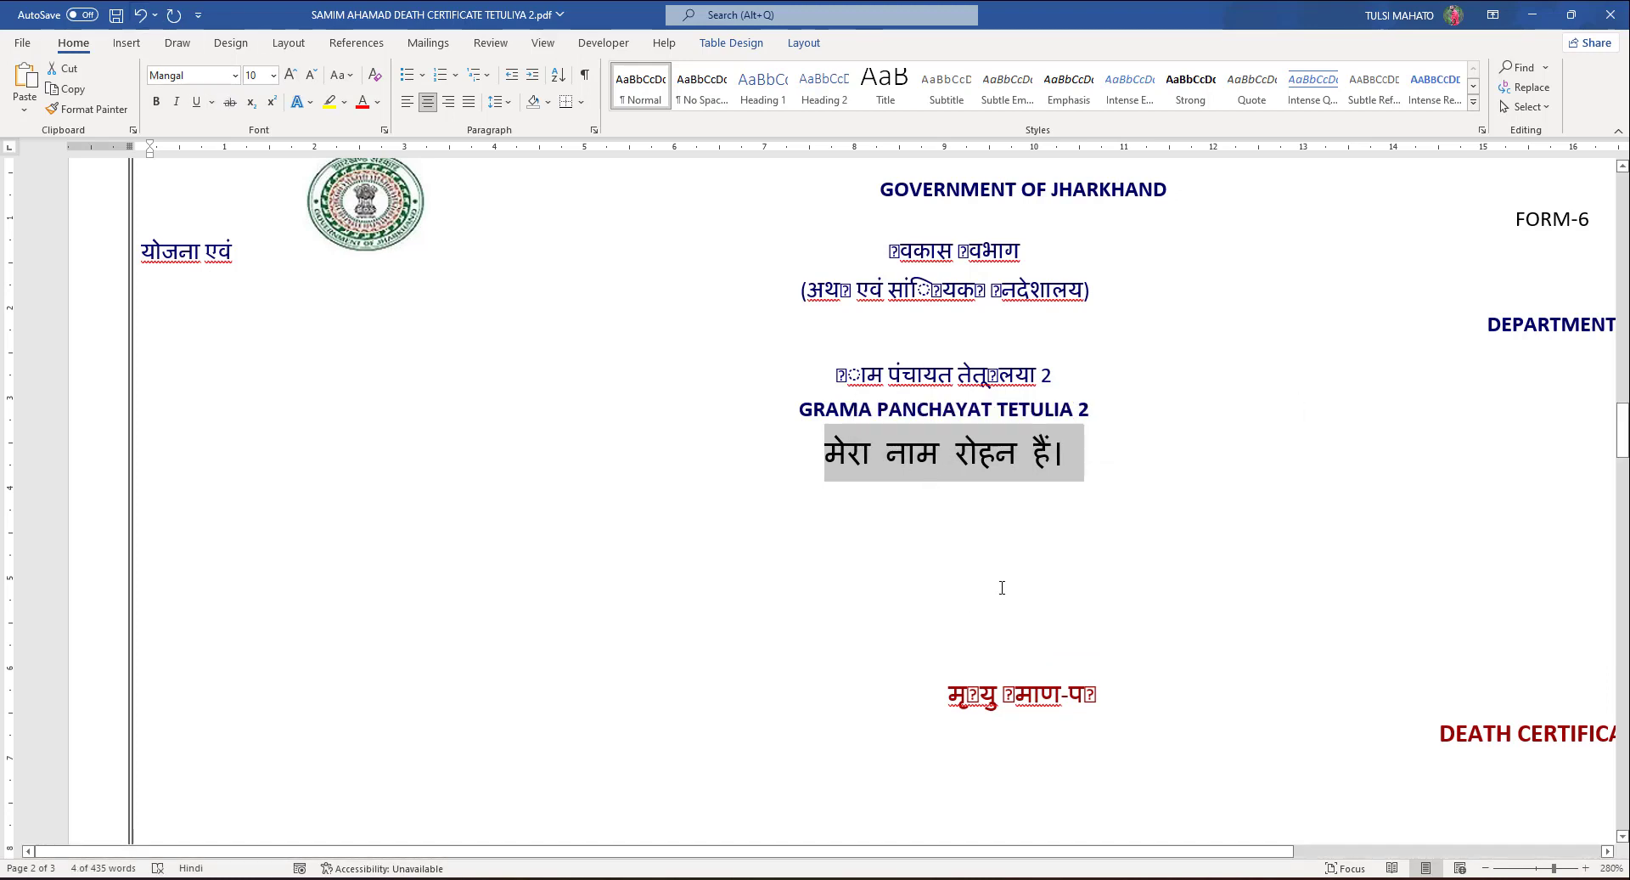
pyautogui.hotkey('ctrl', '[')
pyautogui.hotkey('ctrl', '[')
pyautogui.hotkey('ctrl', '[')
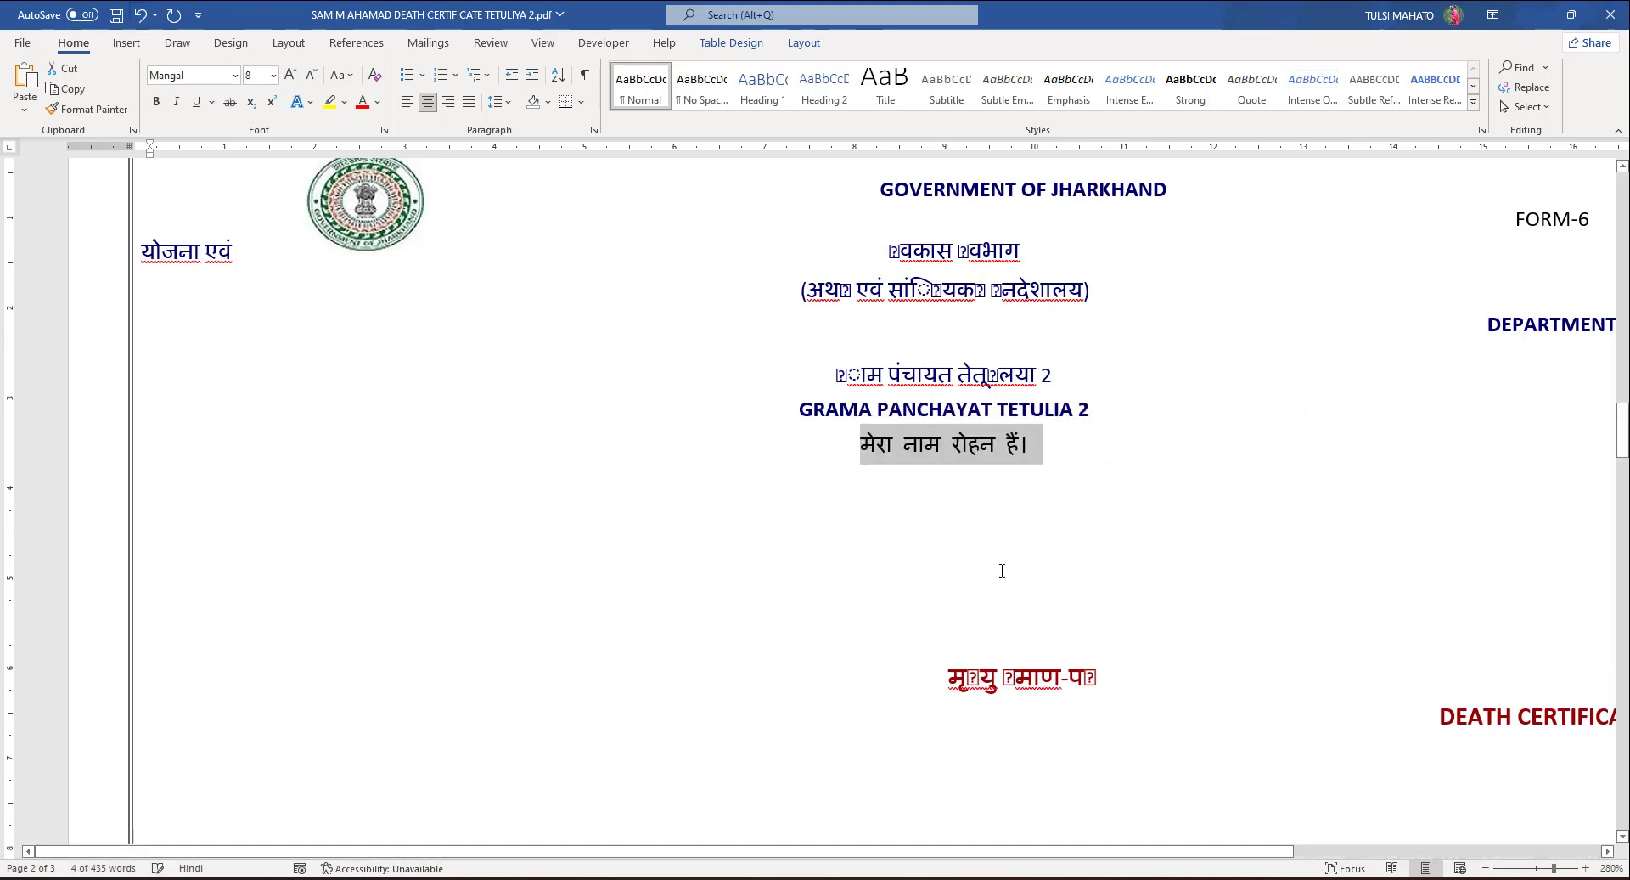
pyautogui.click(1021, 489)
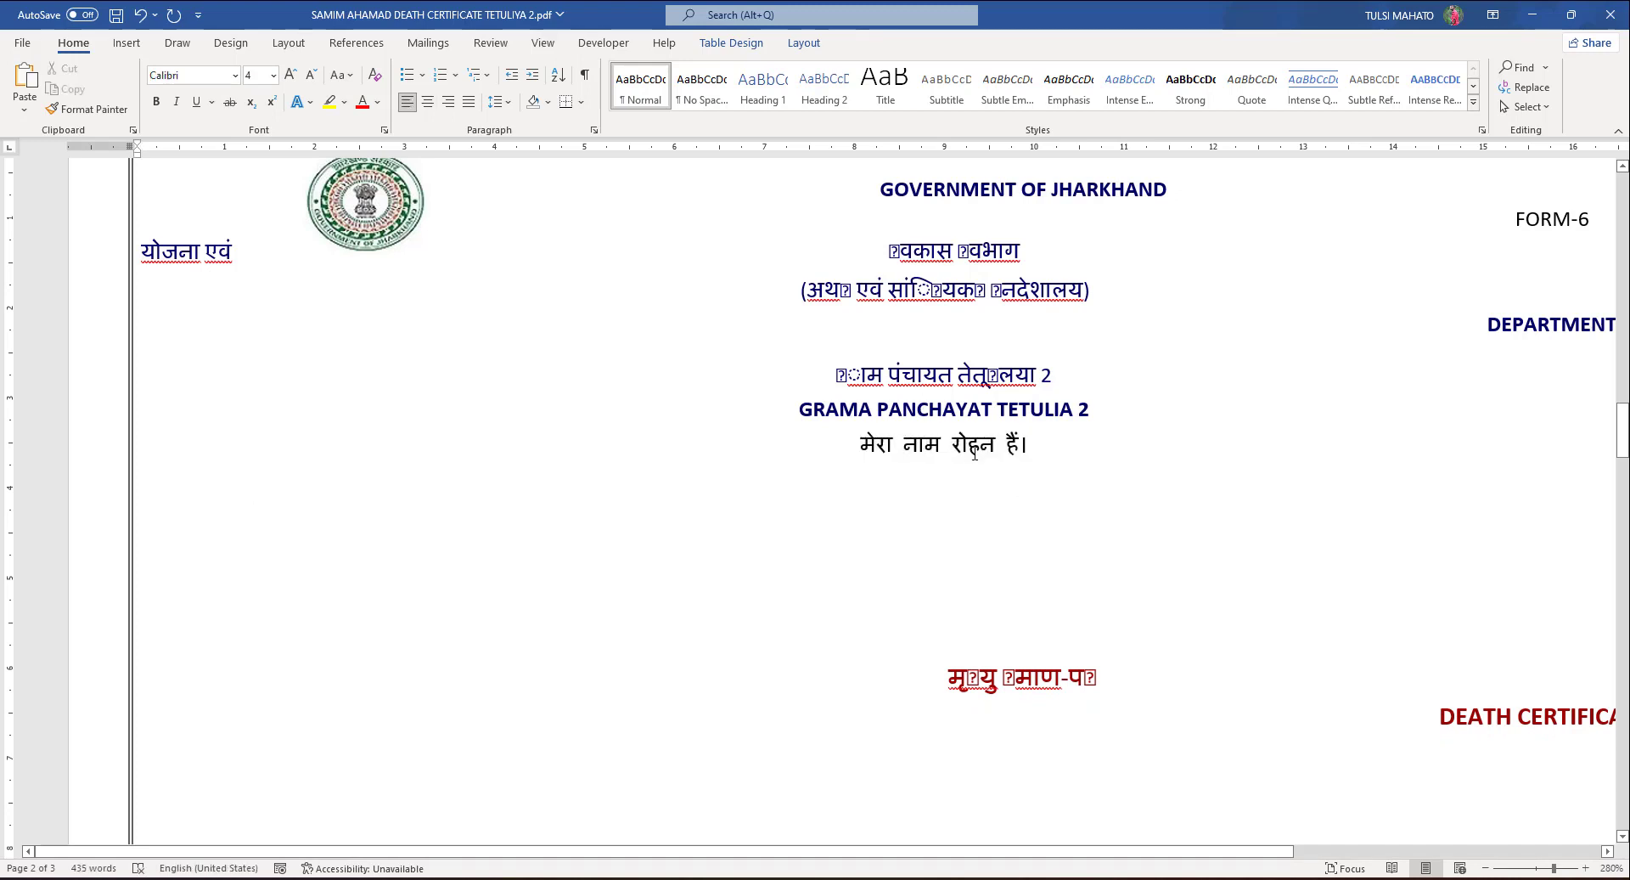
pyautogui.moveTo(1042, 445); pyautogui.dragTo(860, 445)
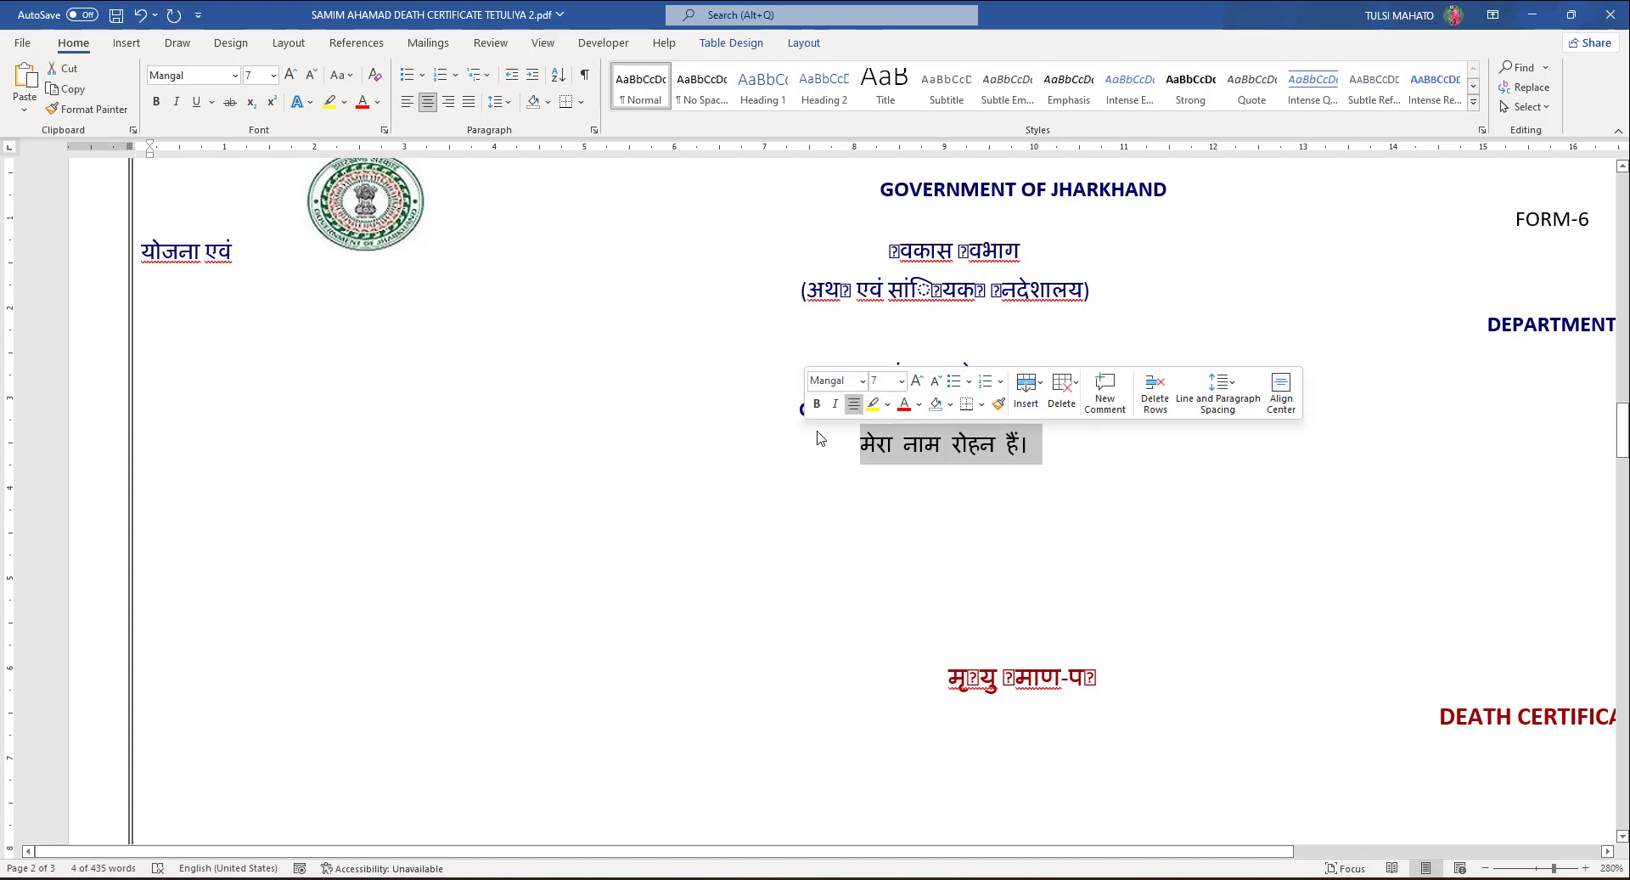
pyautogui.moveTo(1109, 283); pyautogui.dragTo(702, 283)
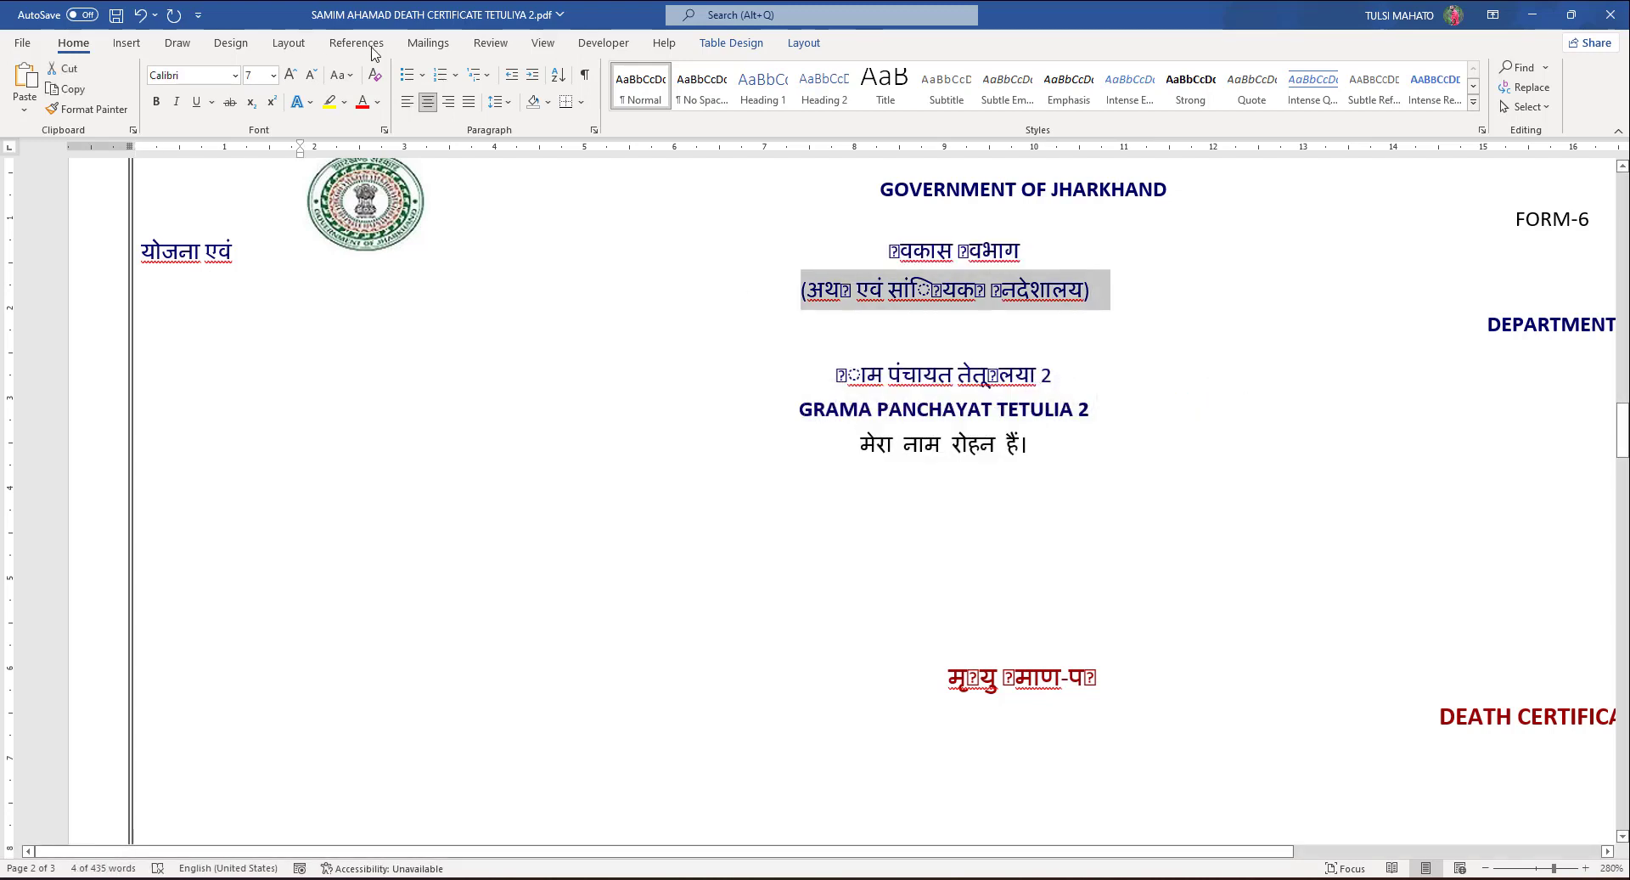
# Step: Set the bracketed Hindi line's font to Mangal
pyautogui.click(187, 75)
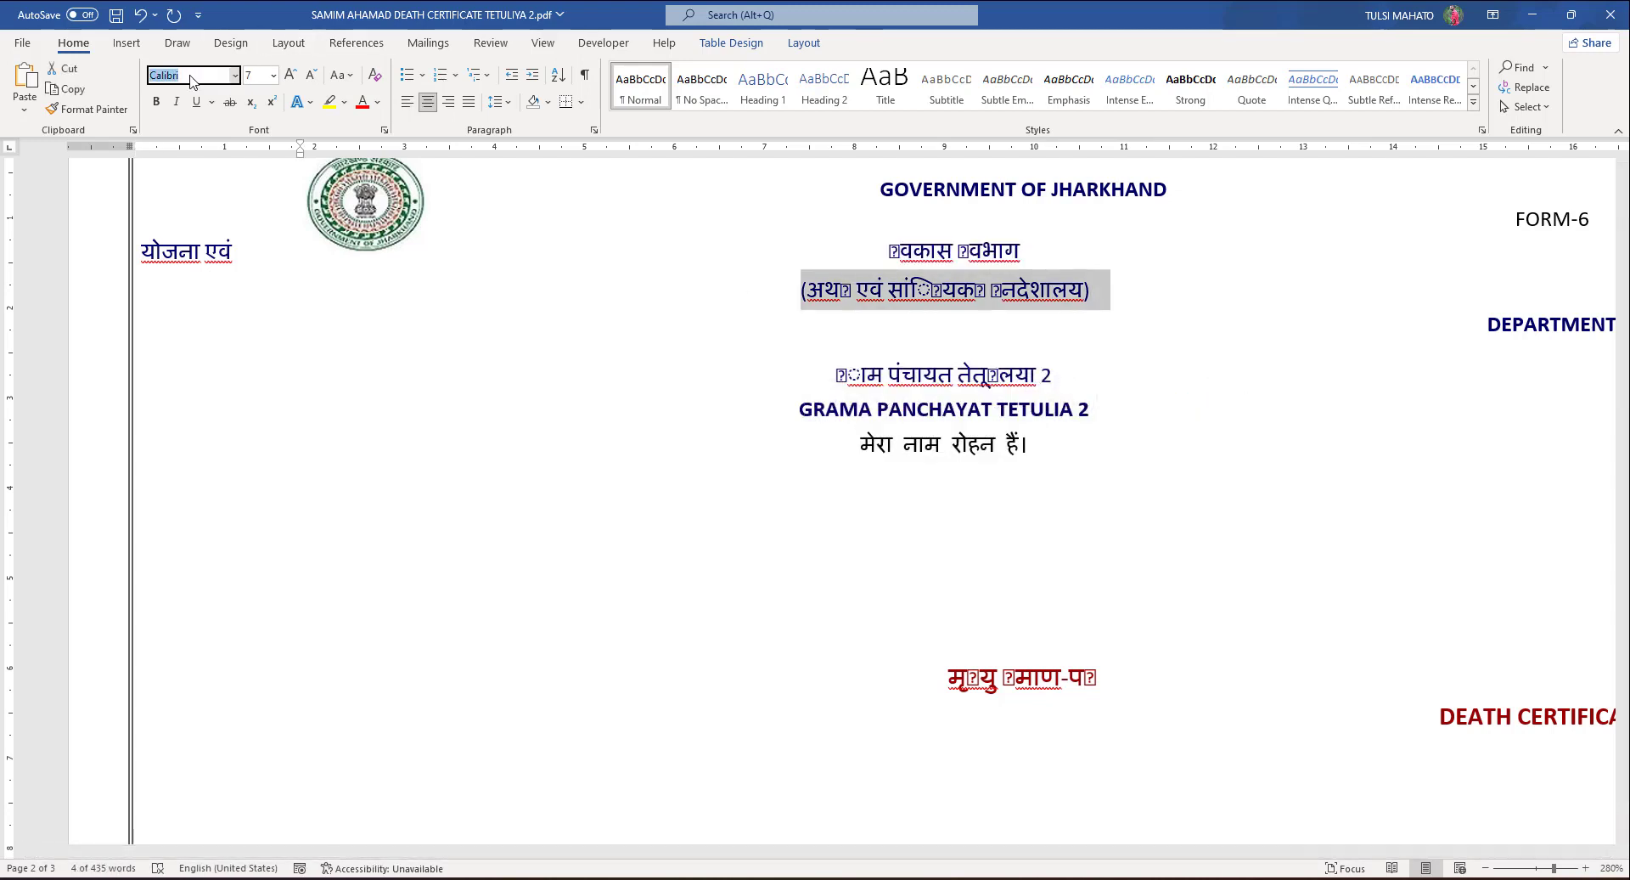
pyautogui.write('Mangal')
pyautogui.press('Return')
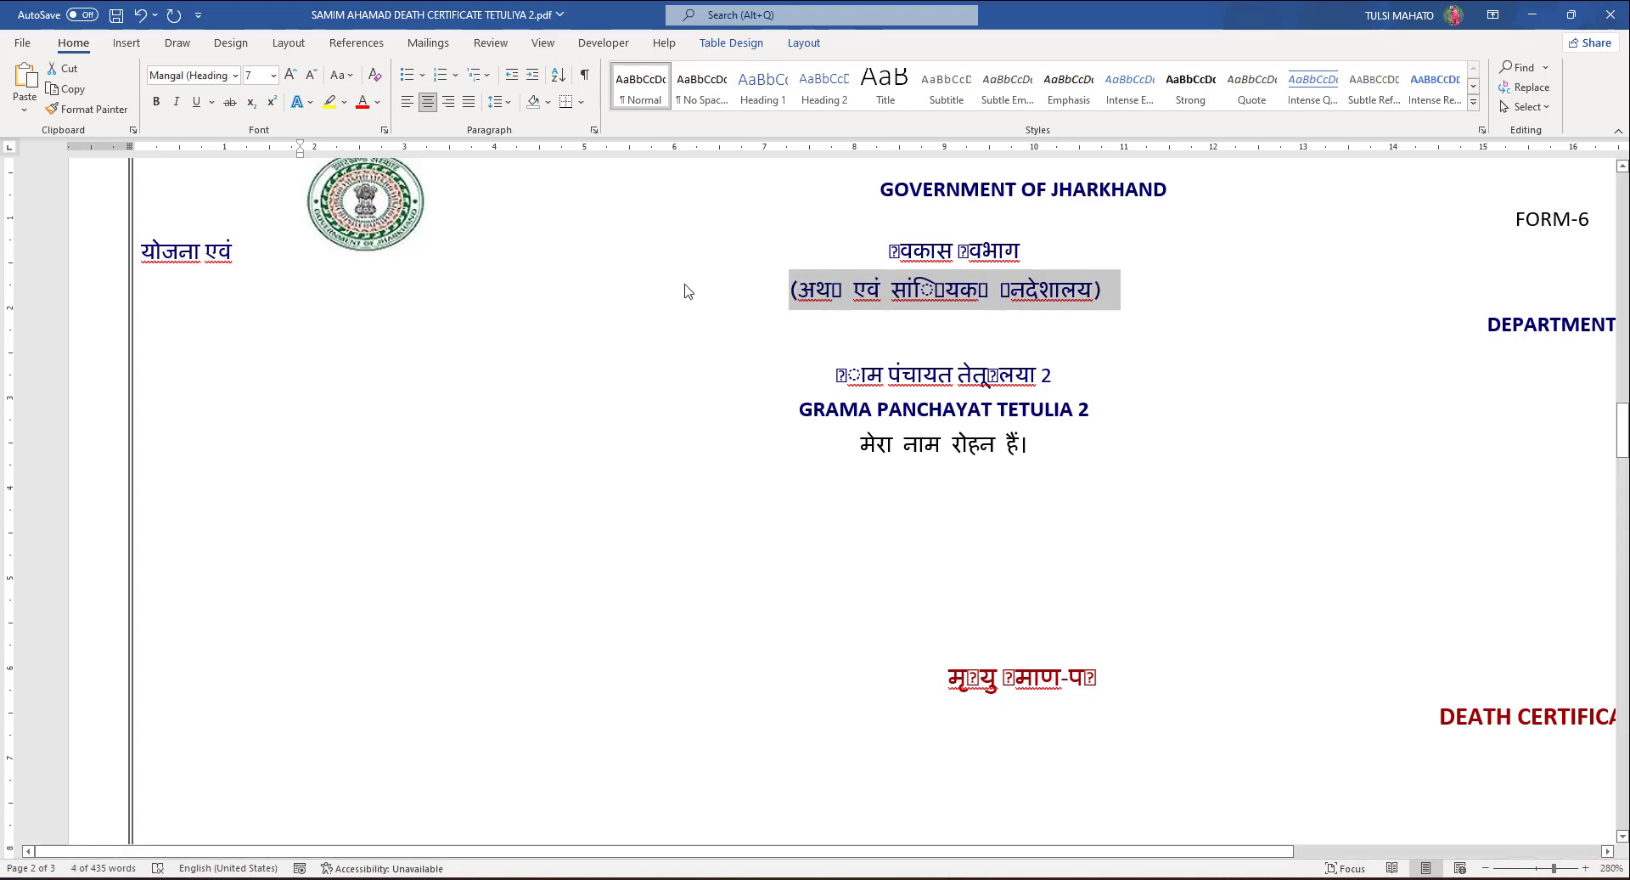
pyautogui.click(1101, 314)
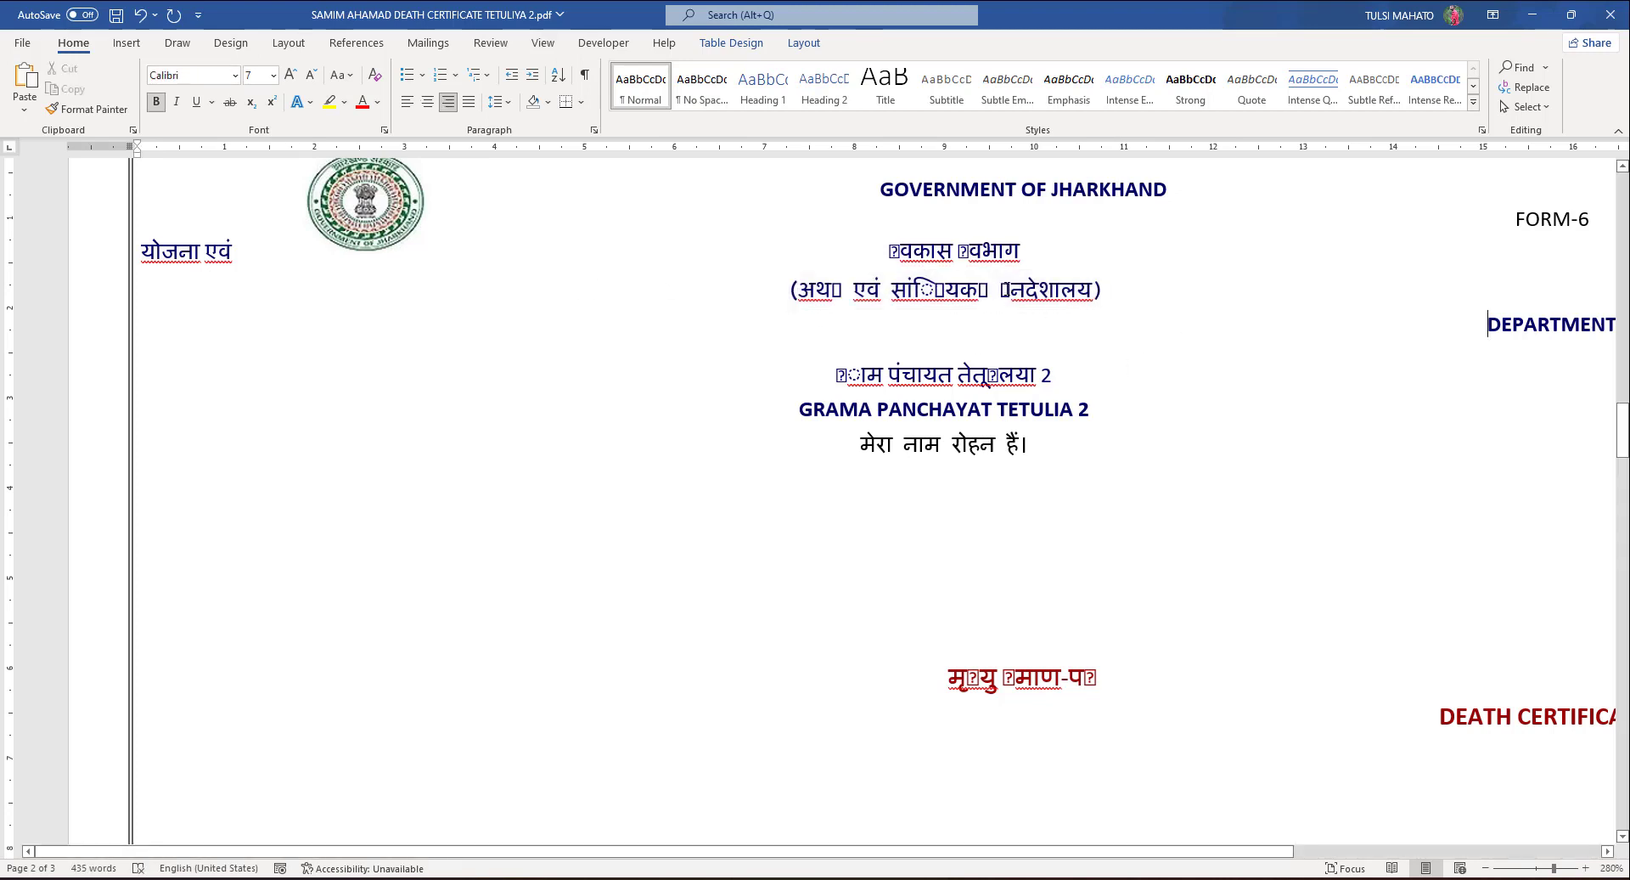
pyautogui.doubleClick(1005, 289)
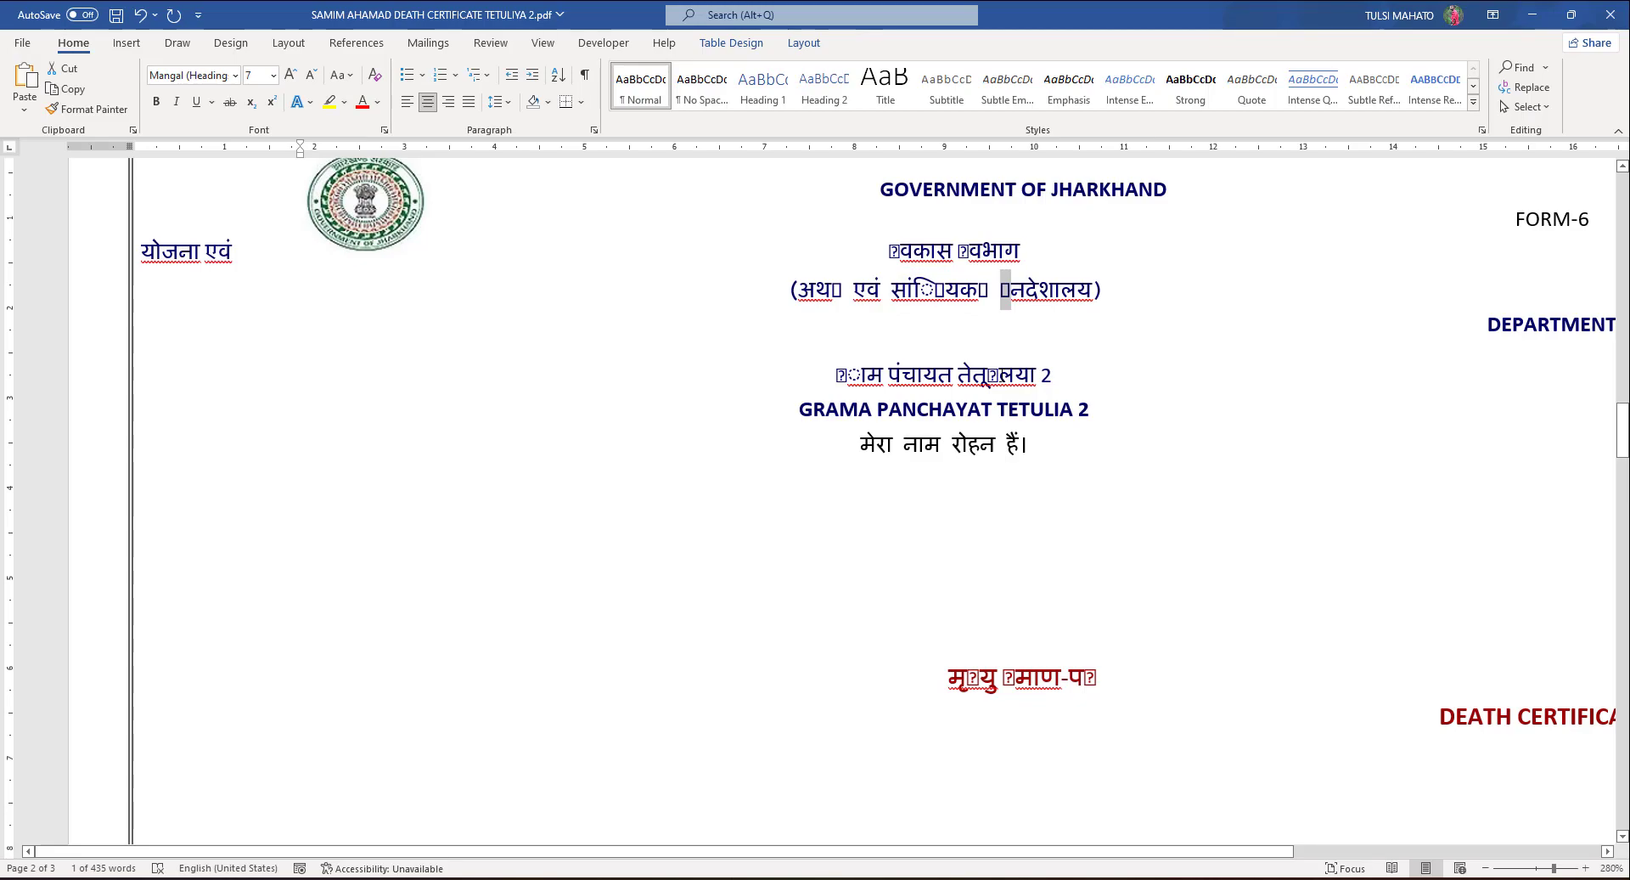
# Step: Scroll through the certificate and close the document
pyautogui.scroll(-3, 998, 367)
pyautogui.scroll(-4, 926, 363)
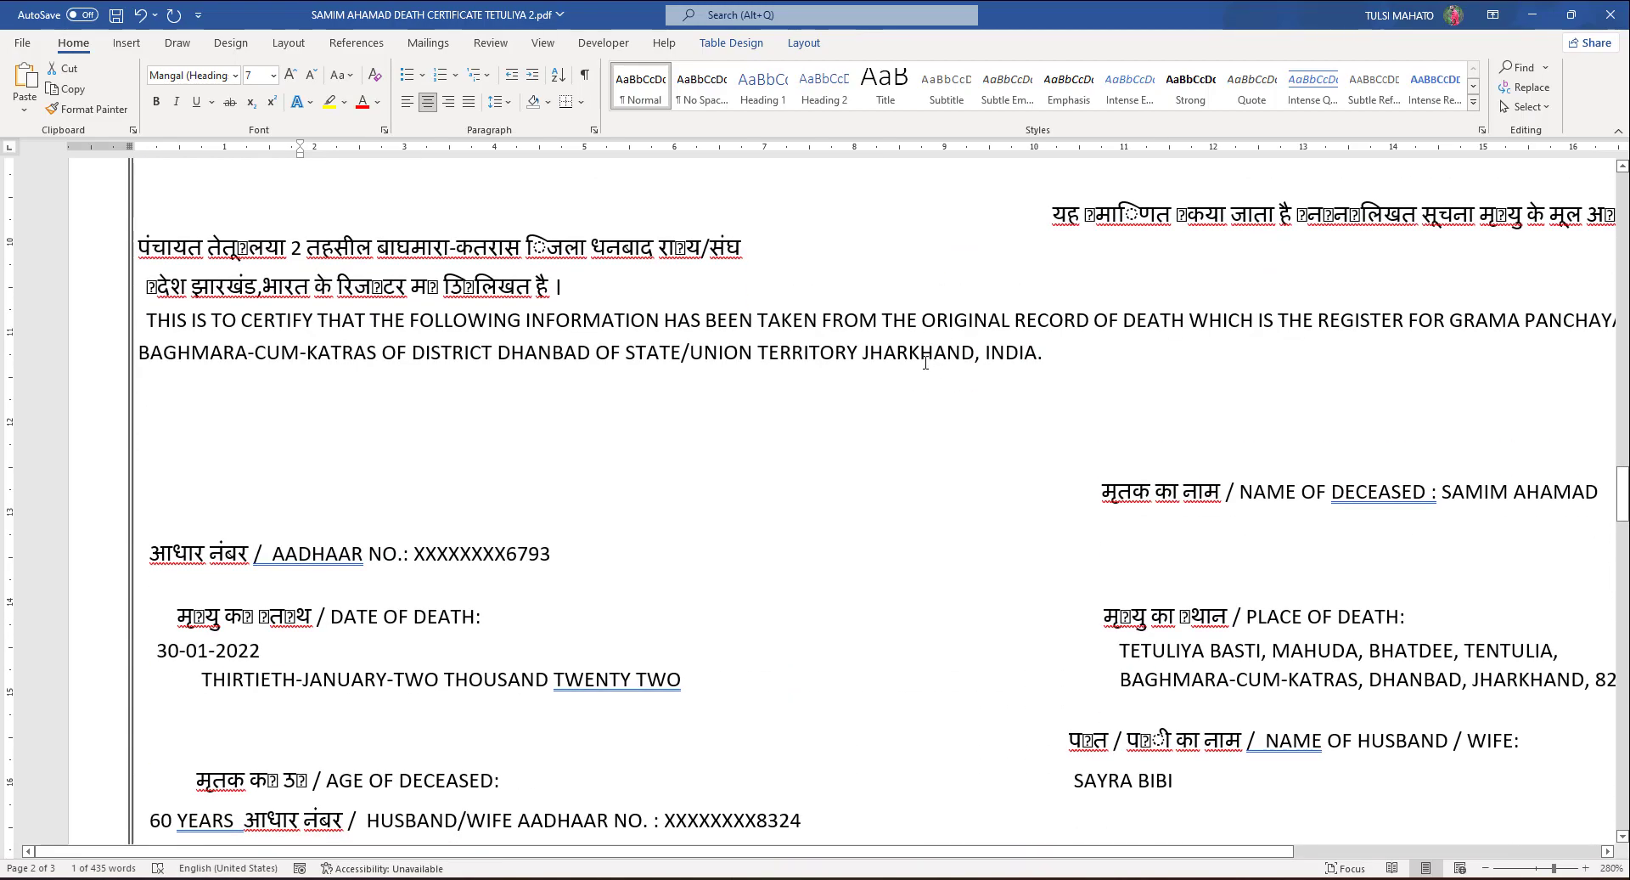
pyautogui.keyDown('ctrl'); pyautogui.scroll(-8, 925, 364); pyautogui.keyUp('ctrl')
pyautogui.keyDown('ctrl'); pyautogui.scroll(-2, 925, 364); pyautogui.keyUp('ctrl')
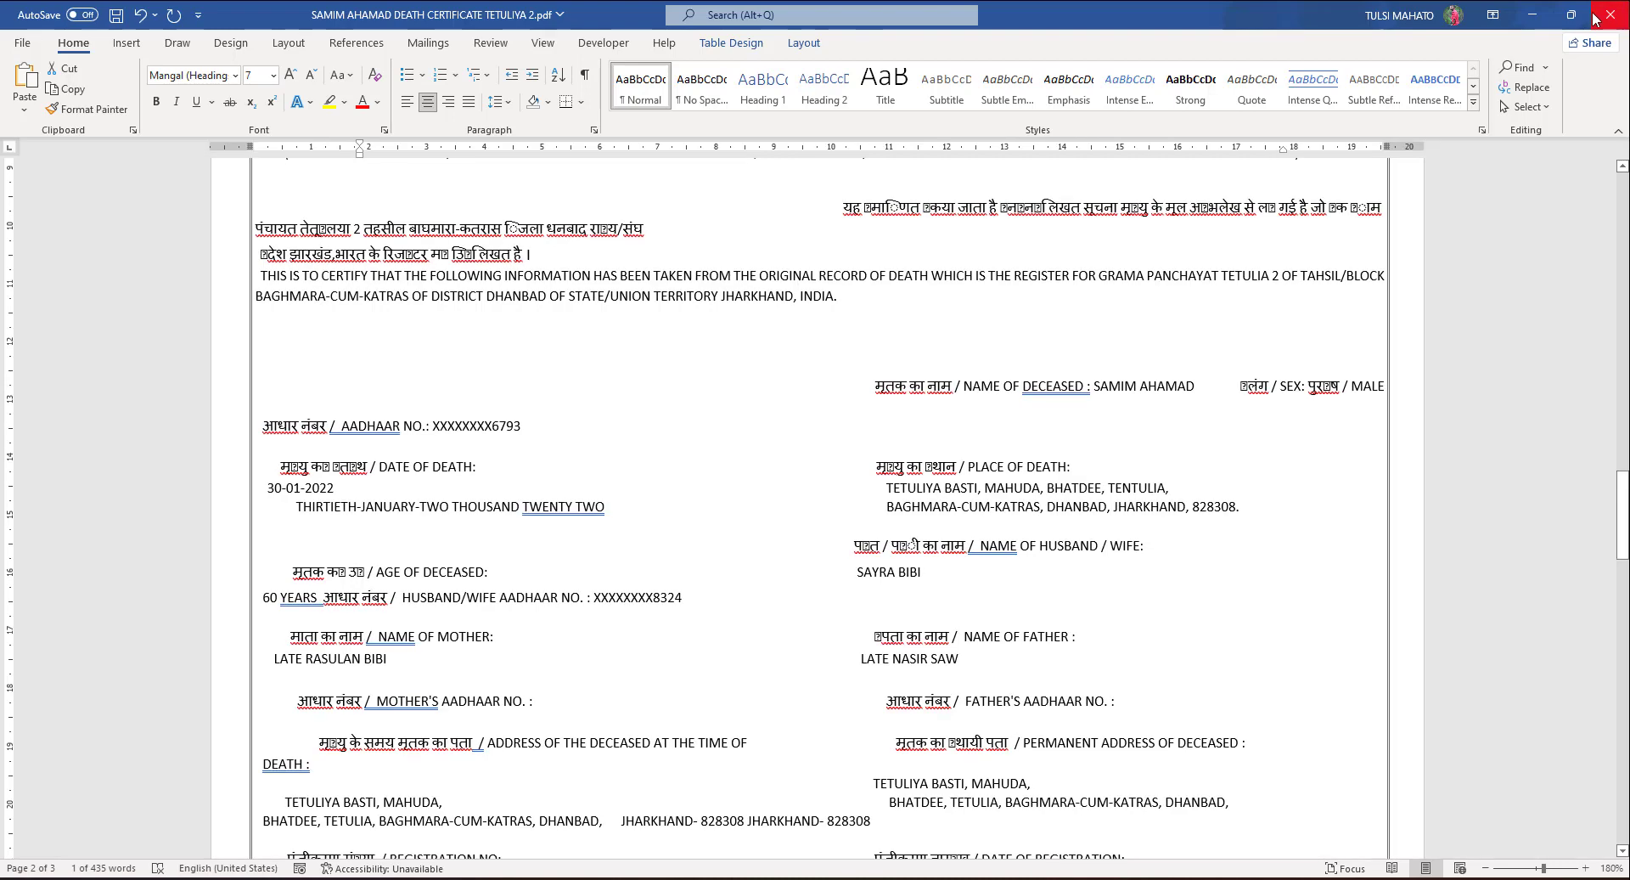
pyautogui.click(1571, 15)
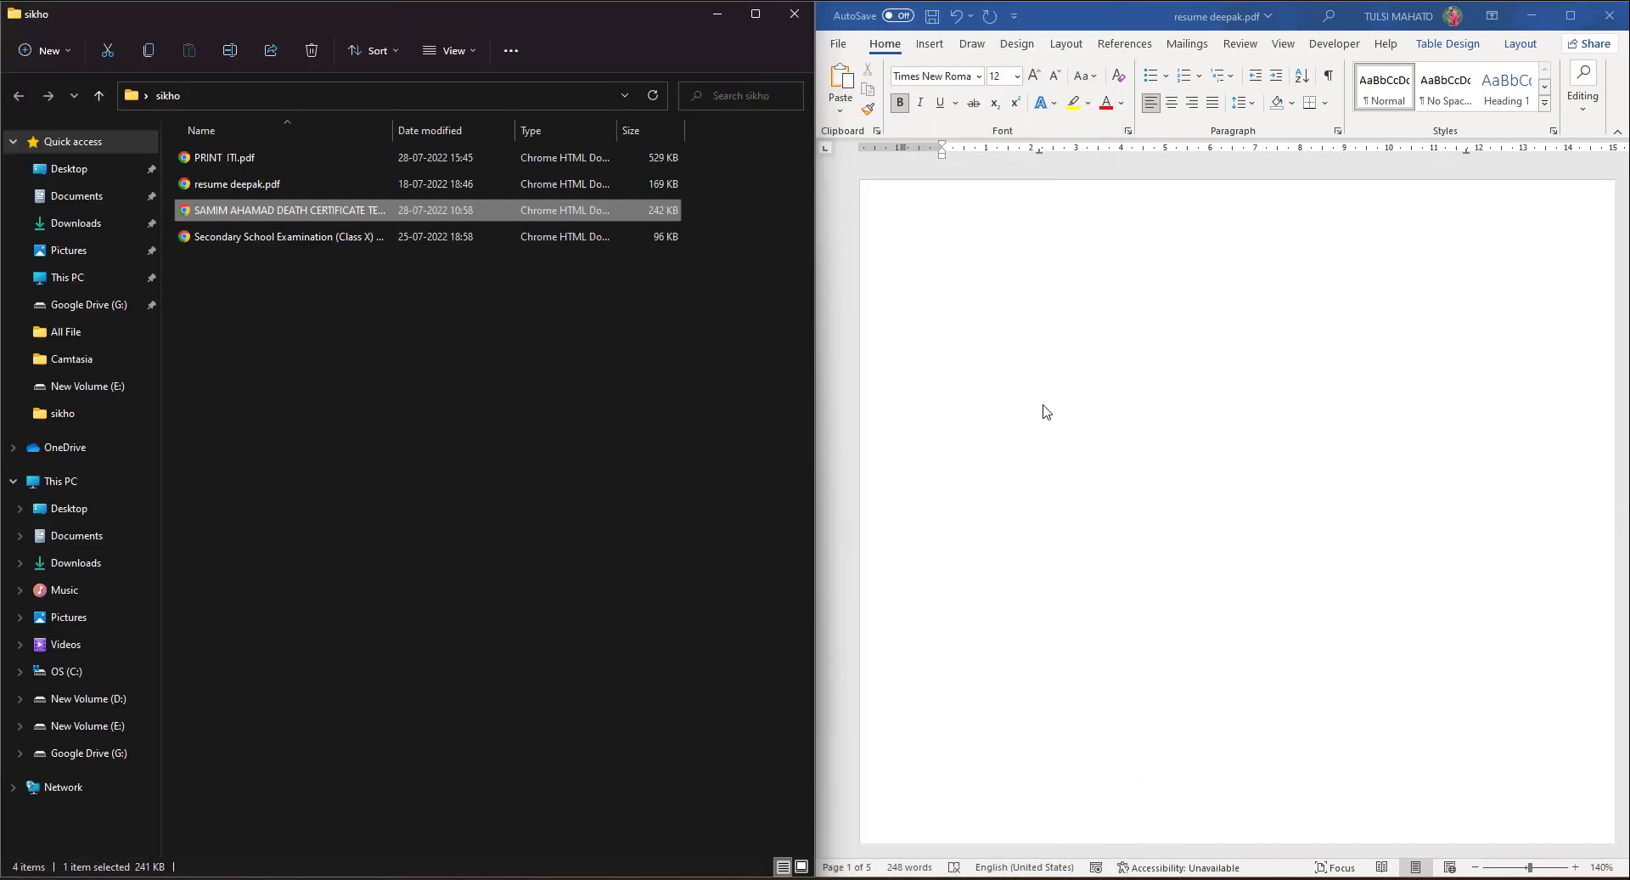